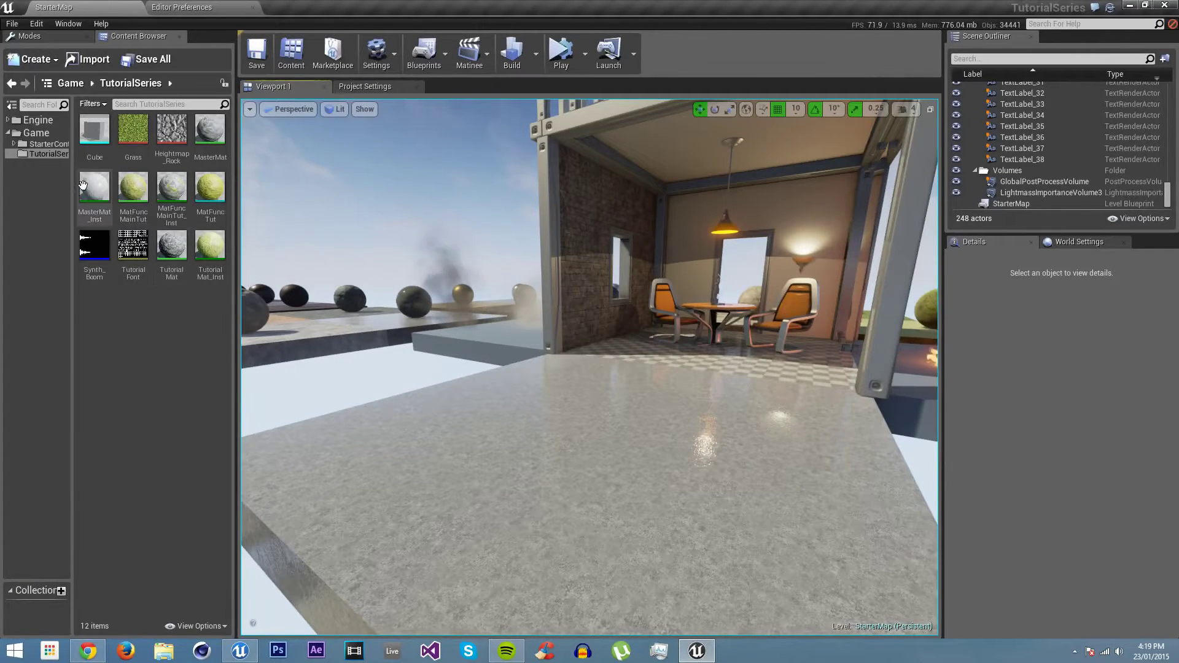
click(103, 200)
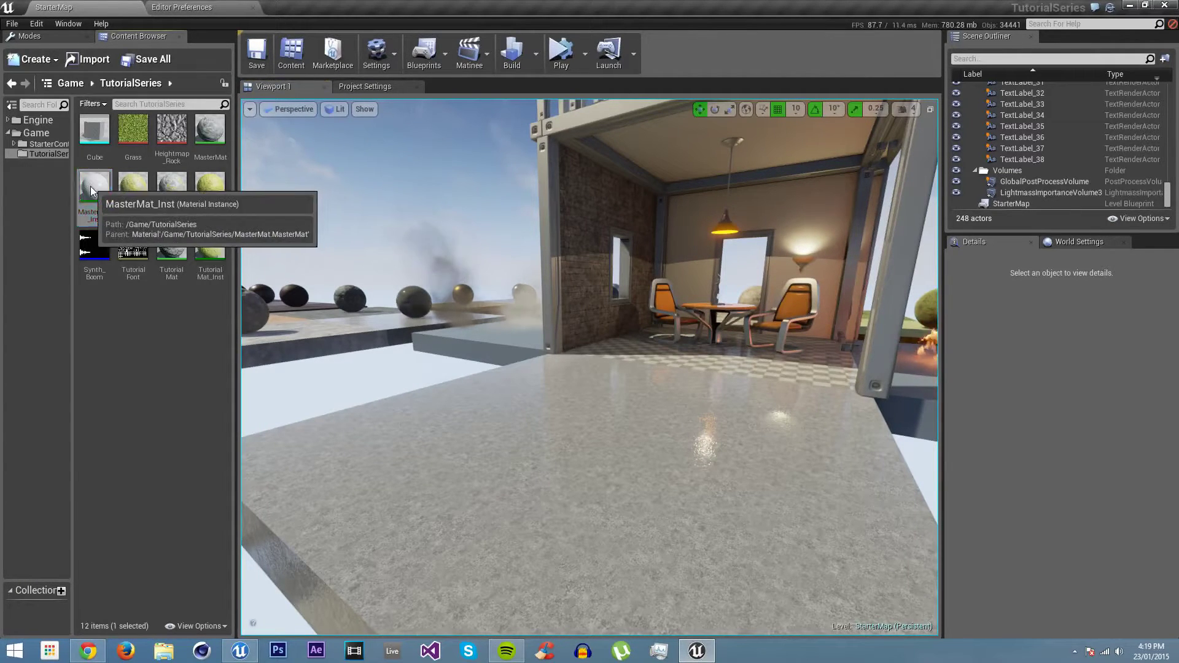
right_click(103, 200)
click(116, 267)
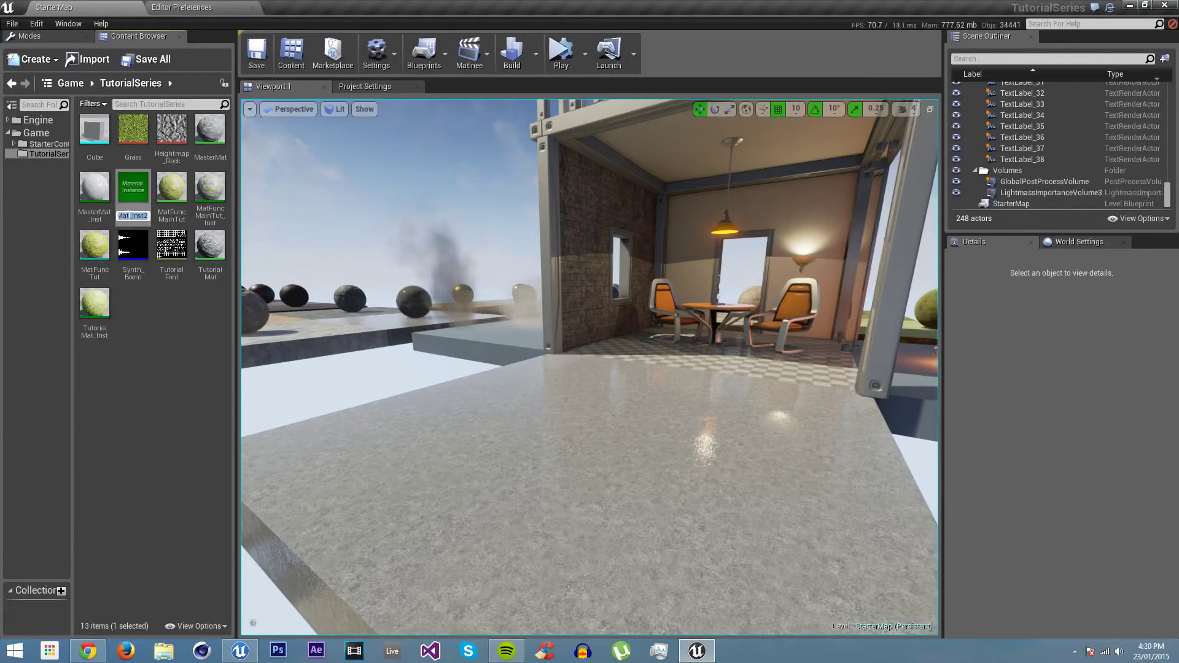
click(137, 189)
key(Delete)
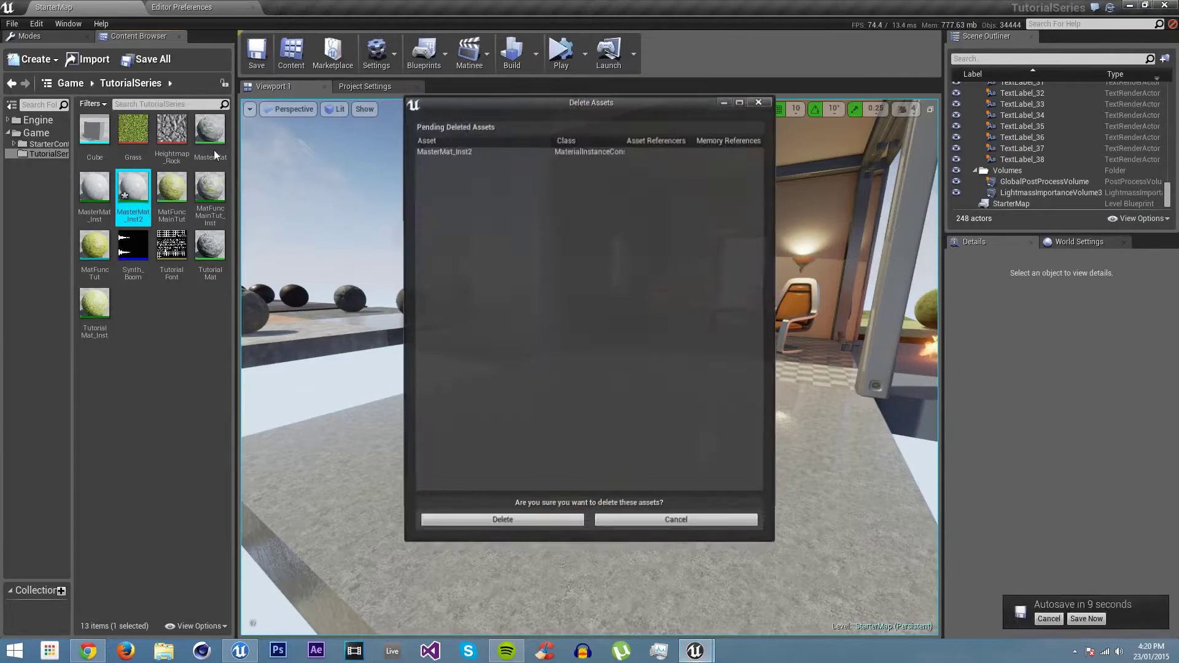
click(538, 522)
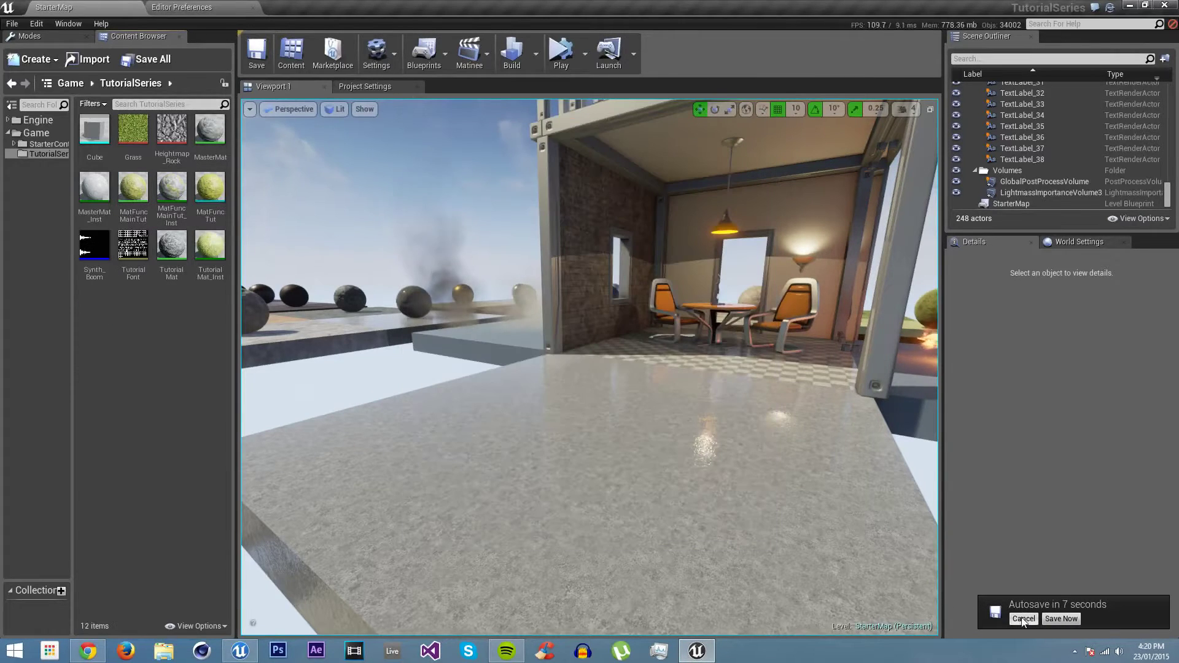
Duplicate the MasterMat material and name the copy MasterMatWorld.
right_click(203, 148)
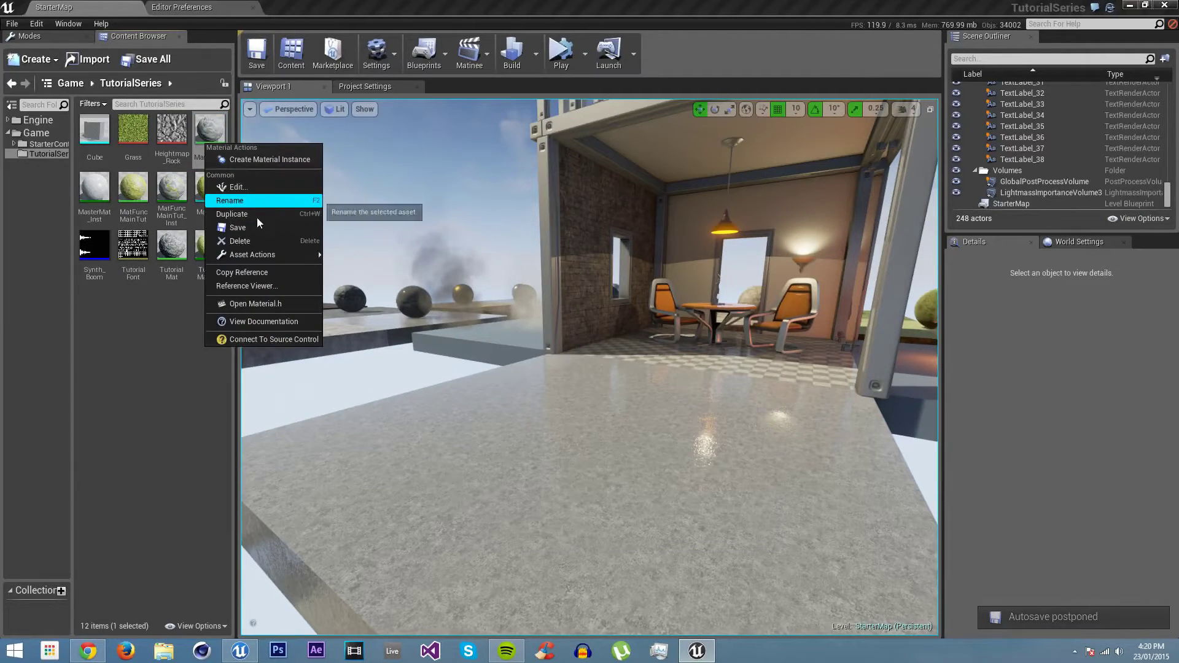
click(254, 214)
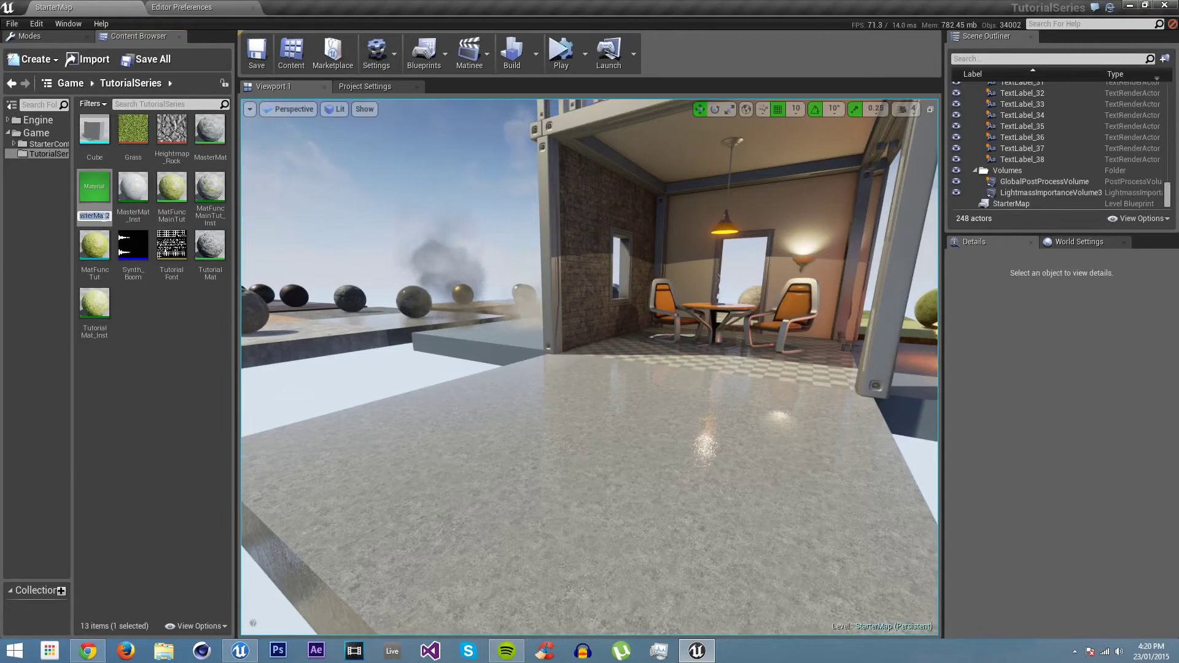
text(MasterMatWo)
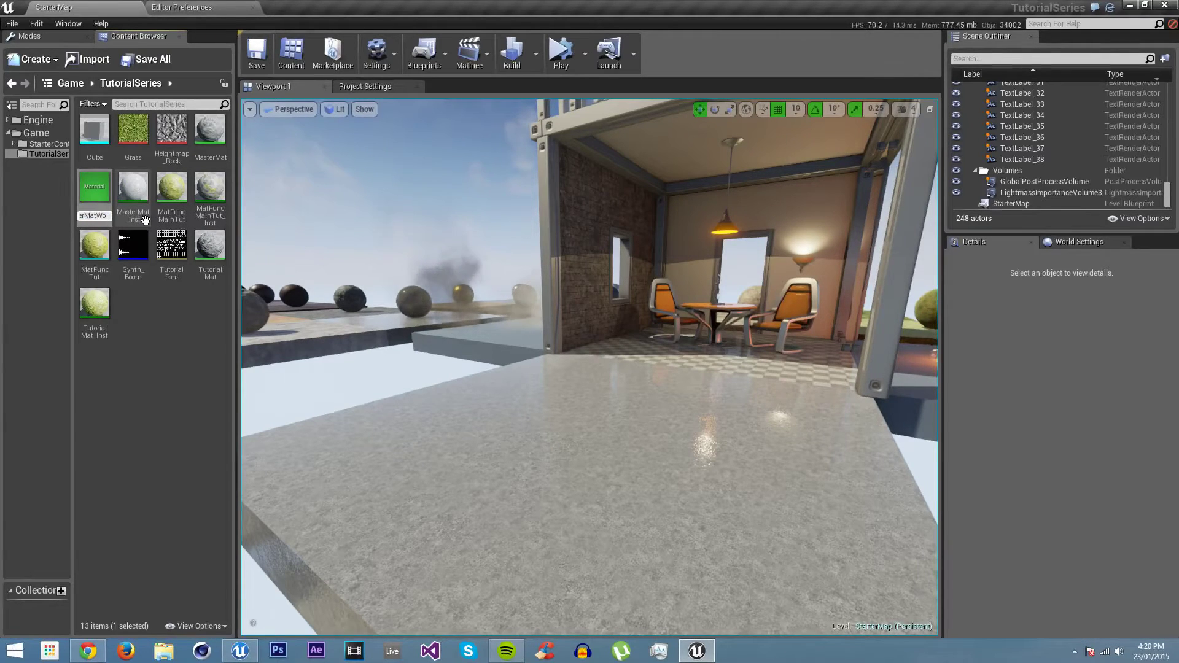
text(rld)
key(Return)
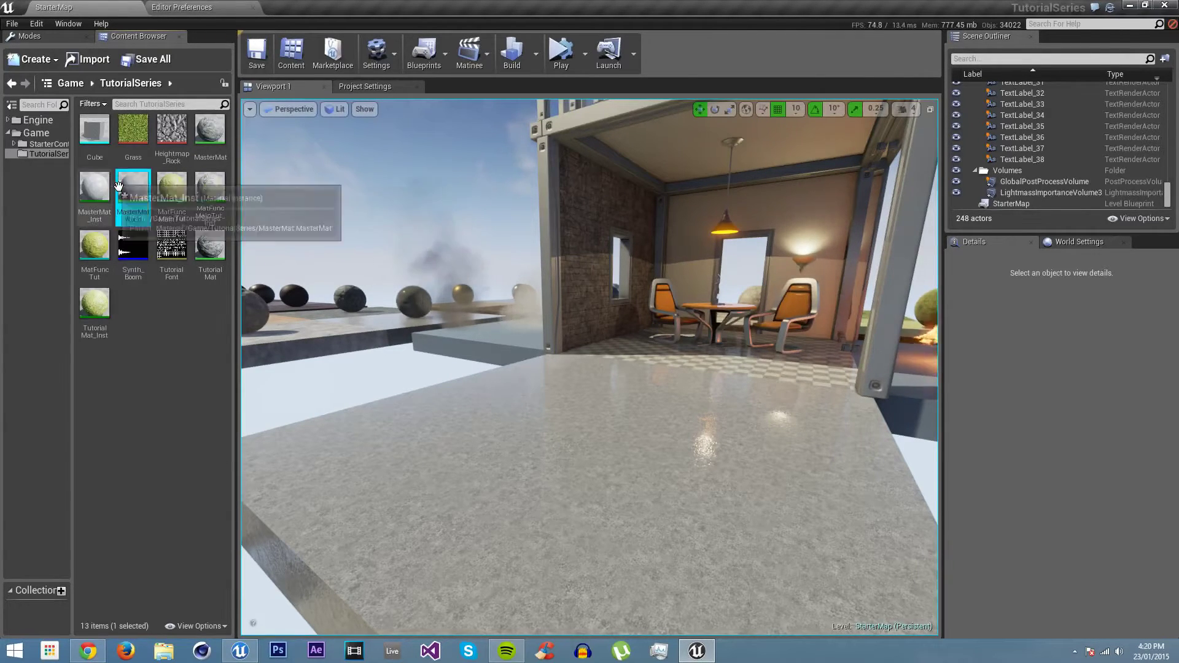
Open the MasterMatWorld material for editing and look over its node graph.
double_click(121, 193)
click(529, 106)
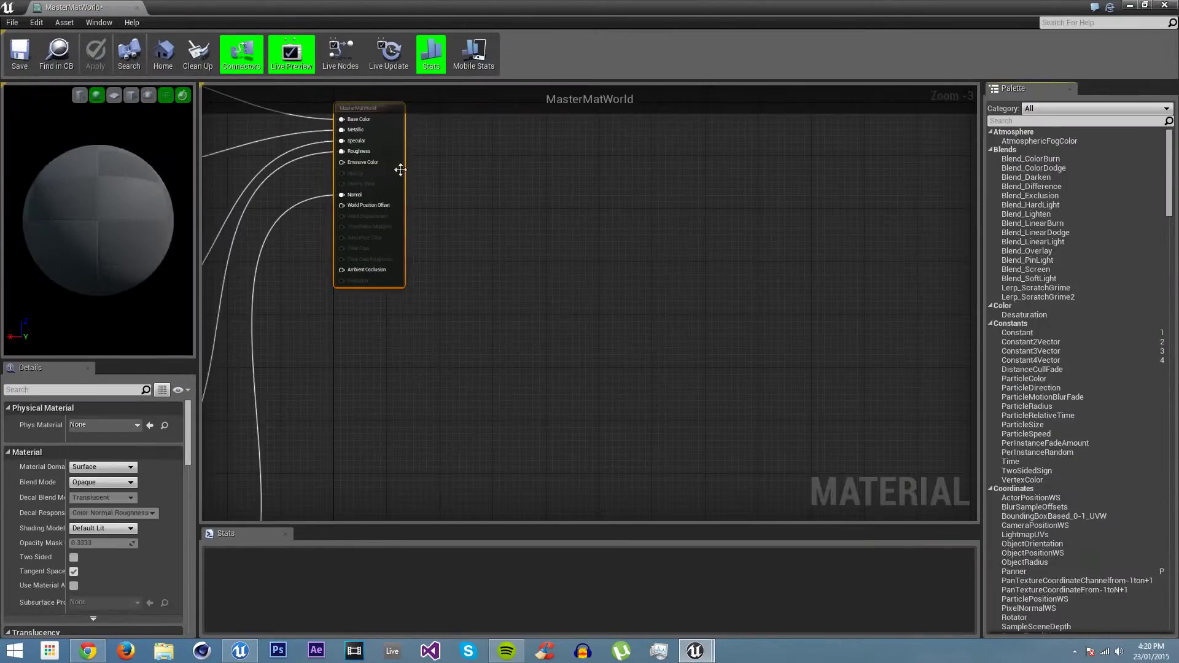
right_drag(367, 198, 675, 287)
right_drag(463, 311, 571, 332)
right_drag(587, 204, 550, 312)
scroll(550, 312, down, 2)
right_drag(574, 390, 540, 248)
click(606, 266)
right_drag(668, 174, 722, 275)
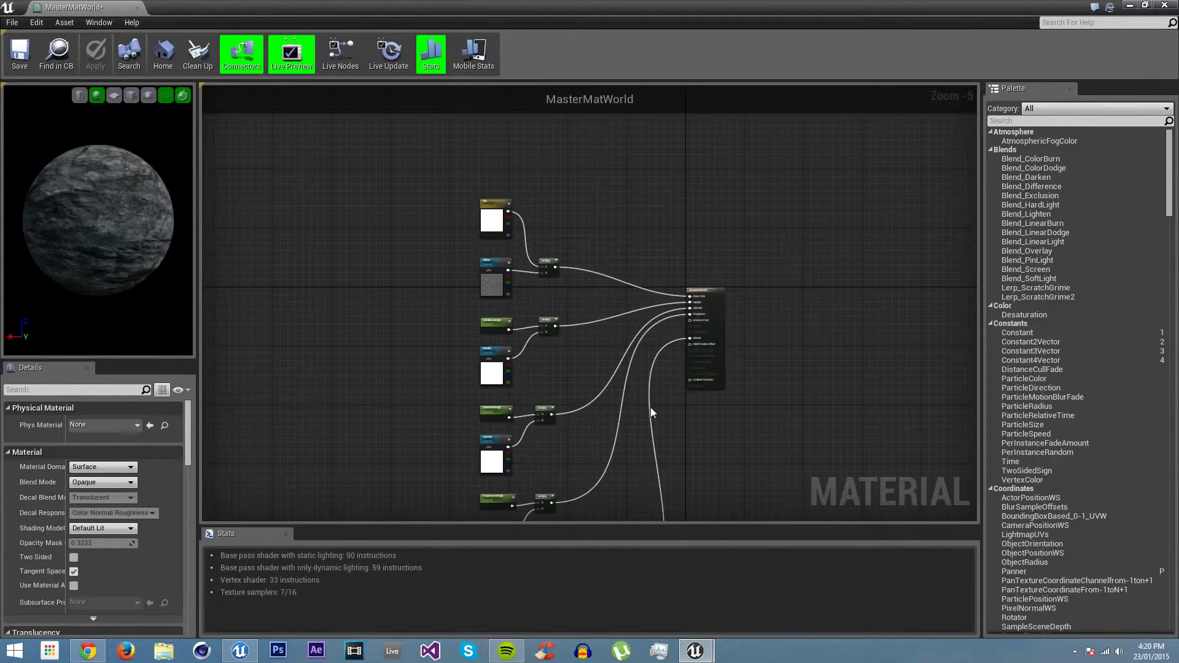
Add a WorldAlignedTexture node to the graph beside the Tint parameter node.
scroll(605, 349, up, 3)
right_drag(580, 311, 571, 385)
right_click(554, 212)
text(w)
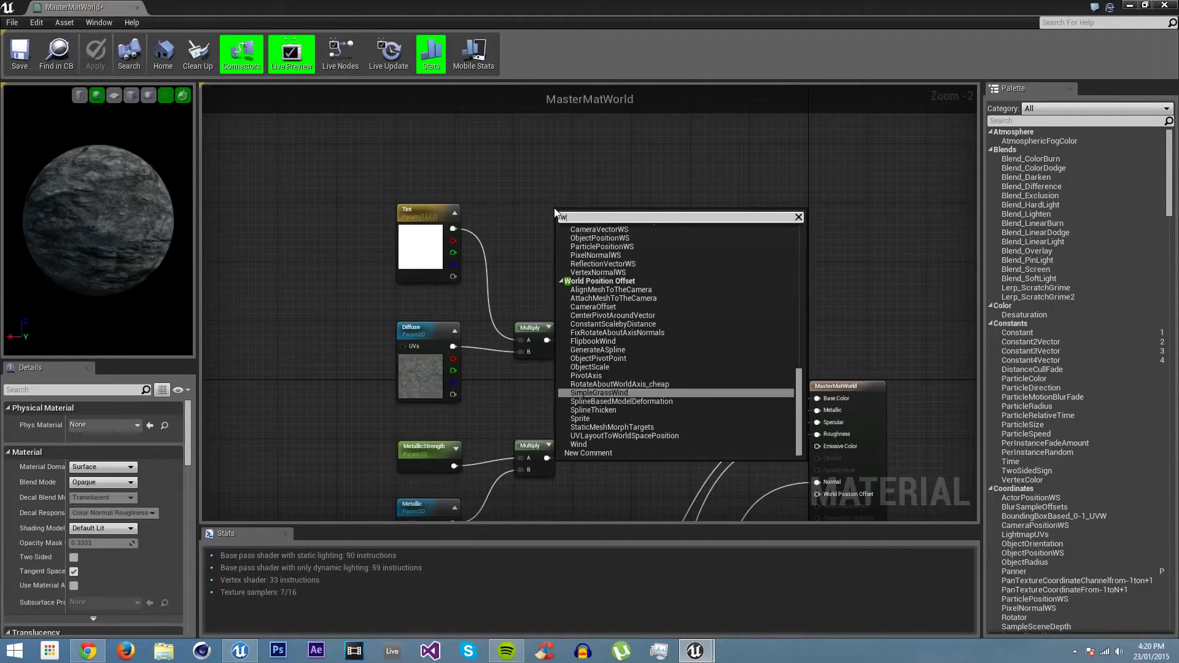
text(orld)
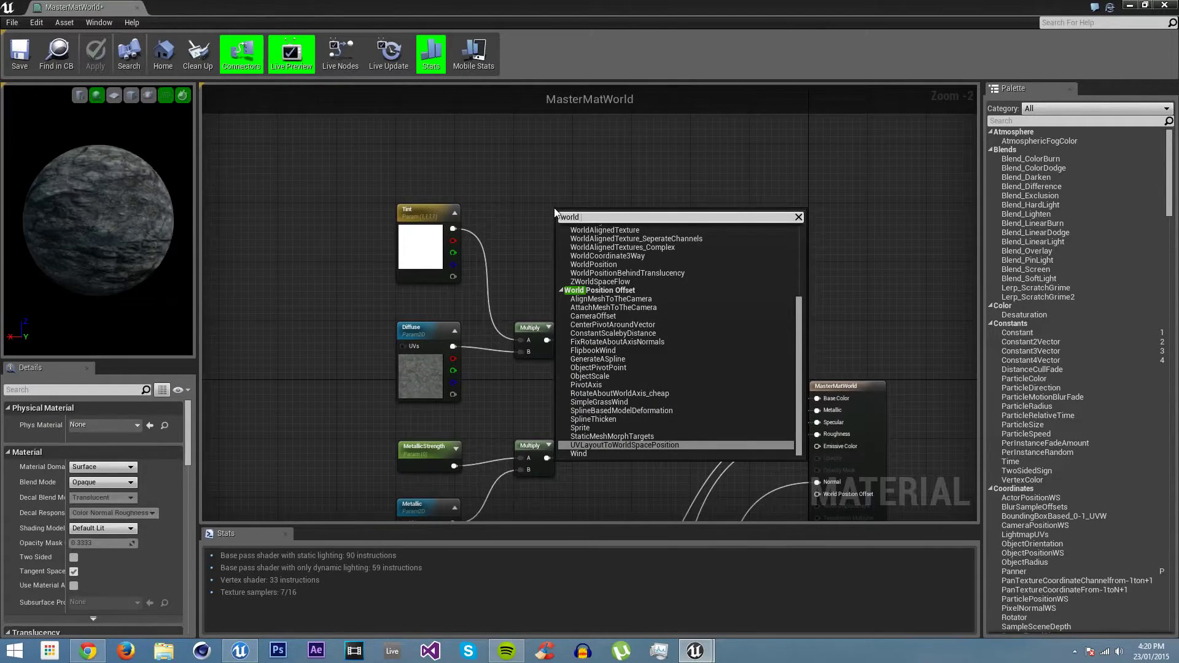
text( aligned)
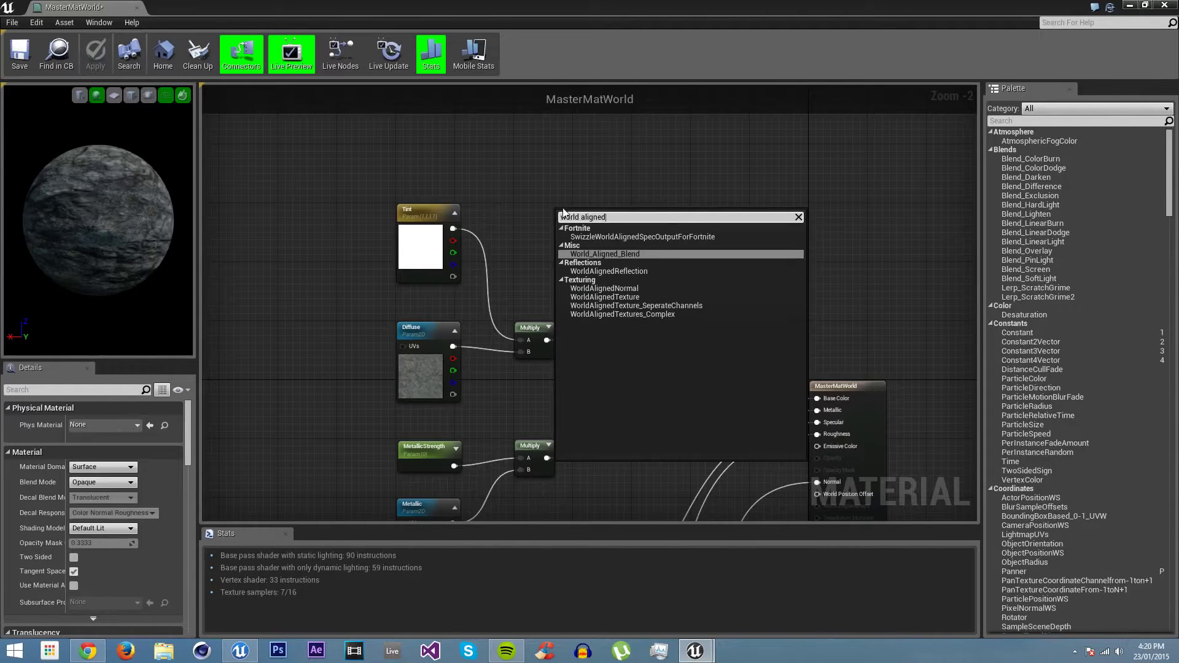
click(641, 297)
drag(581, 214, 598, 208)
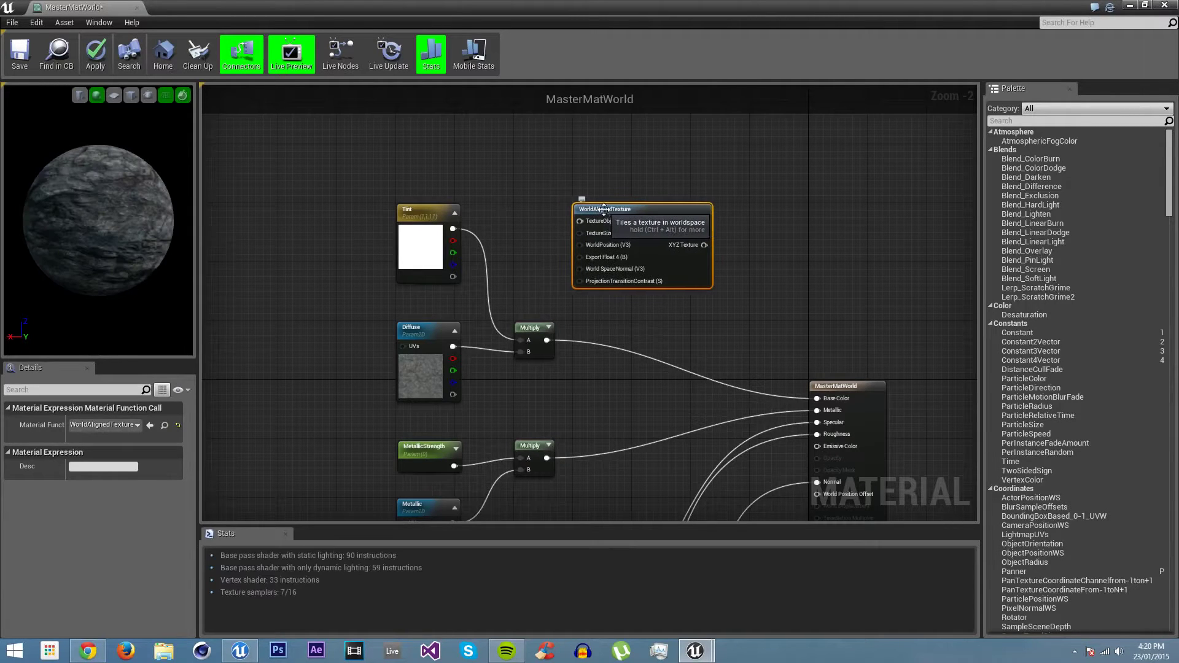
Try to link the WorldAlignedTexture's TextureObject input to the Diffuse texture sample's output.
right_drag(593, 345, 574, 326)
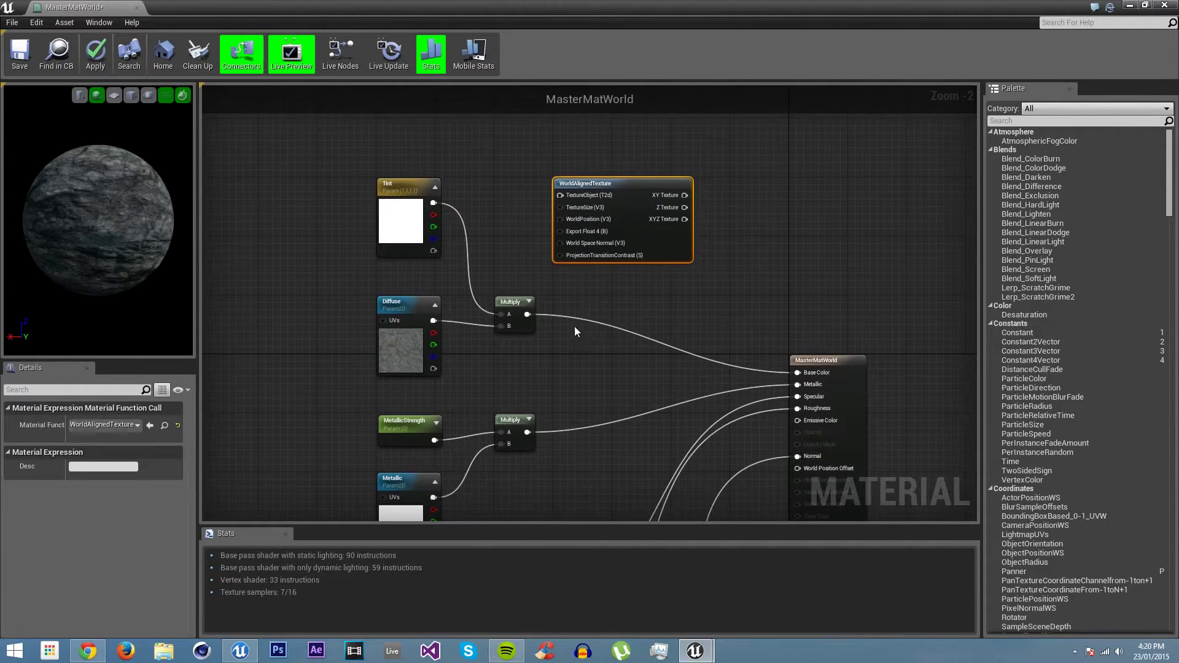
drag(588, 194, 434, 324)
drag(601, 192, 434, 322)
drag(561, 195, 432, 323)
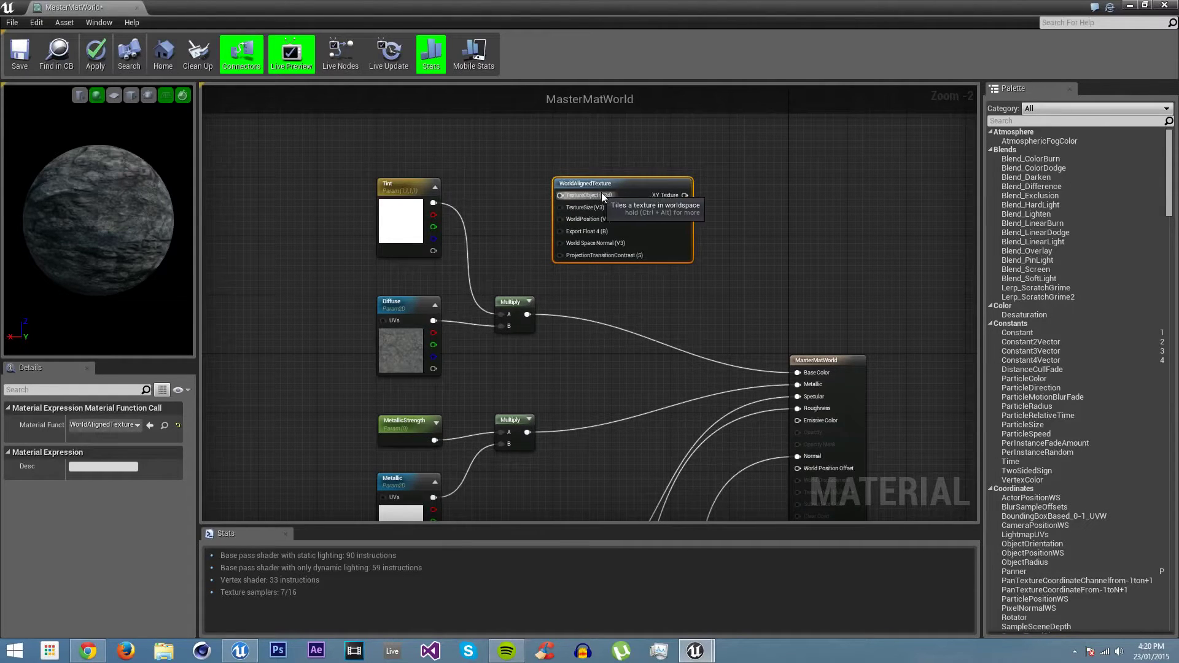
Add a Multiply node whose A input is fed by the WorldAlignedTexture's XYZ Texture output.
right_drag(723, 176, 637, 178)
drag(605, 221, 640, 241)
text(mult)
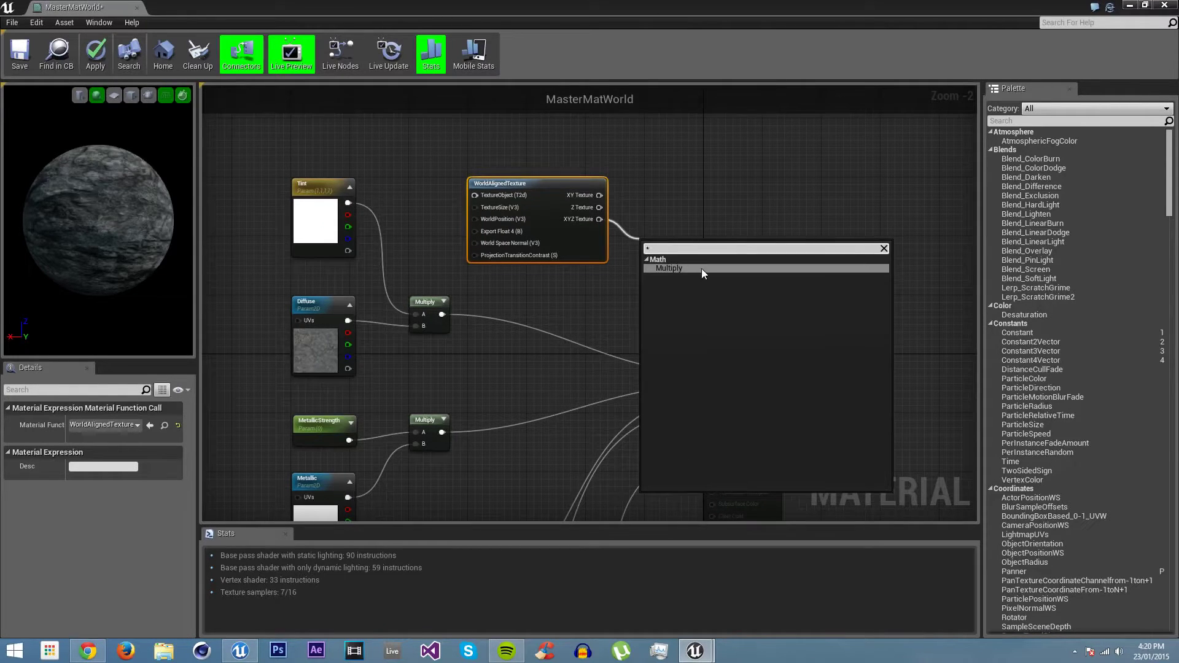
click(699, 272)
Undo the trial Tint link to the new Multiply and delete the old Multiply node combining Tint and Diffuse.
drag(348, 202, 653, 273)
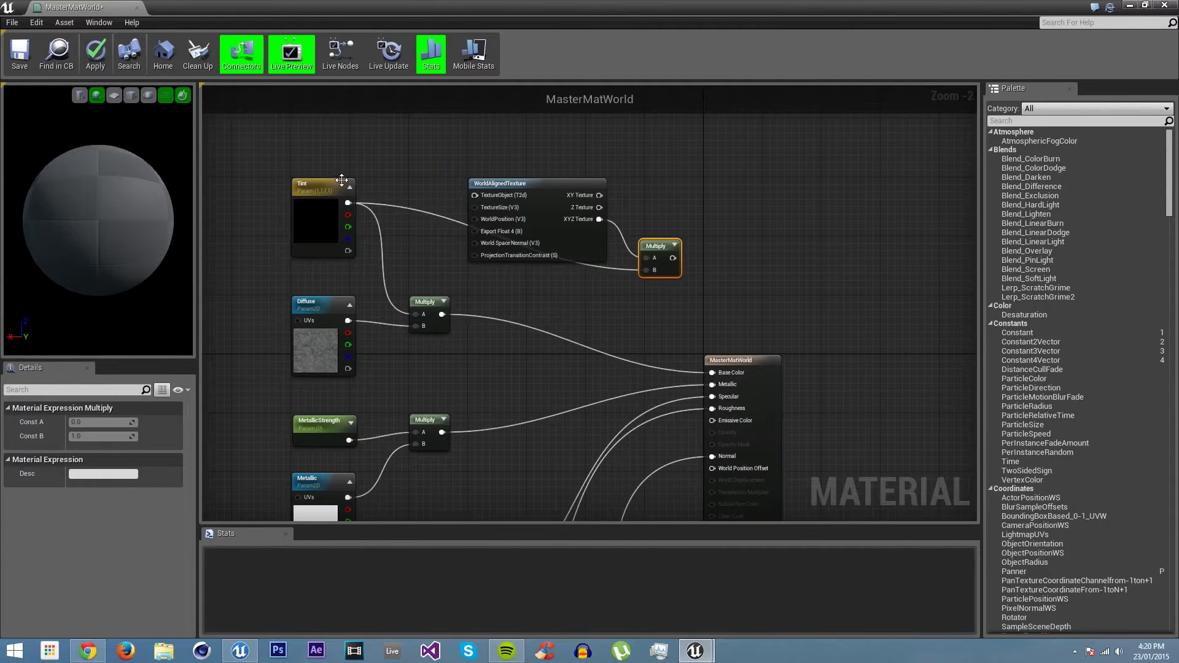
key(ctrl+z)
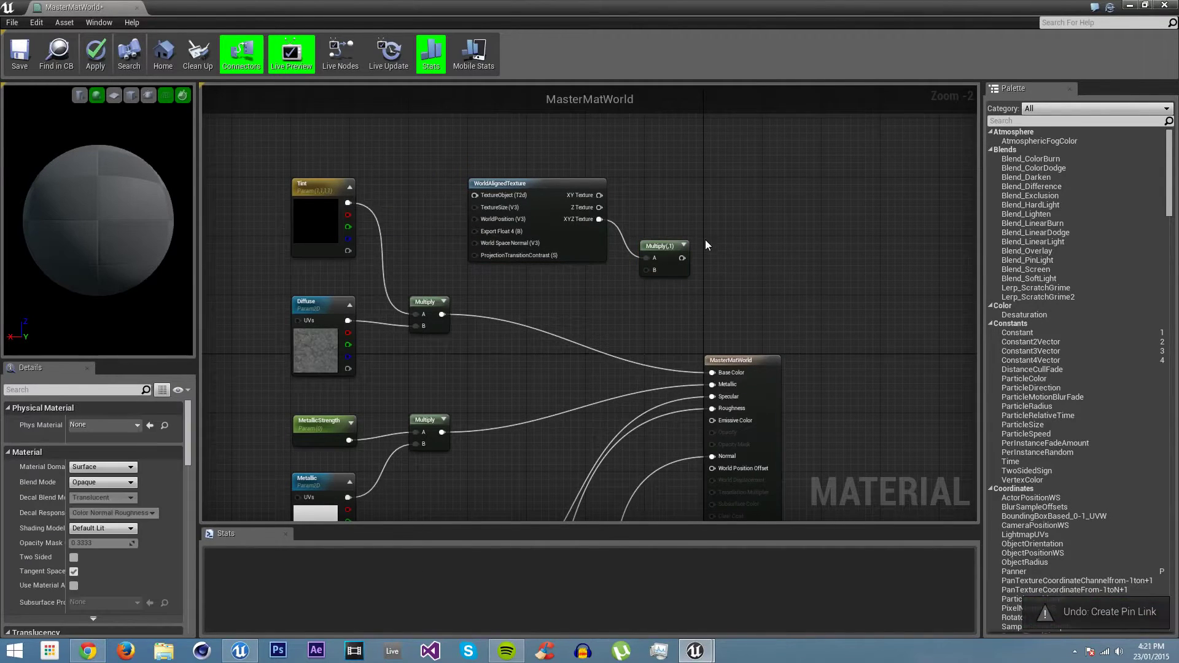
click(427, 301)
key(Delete)
click(320, 305)
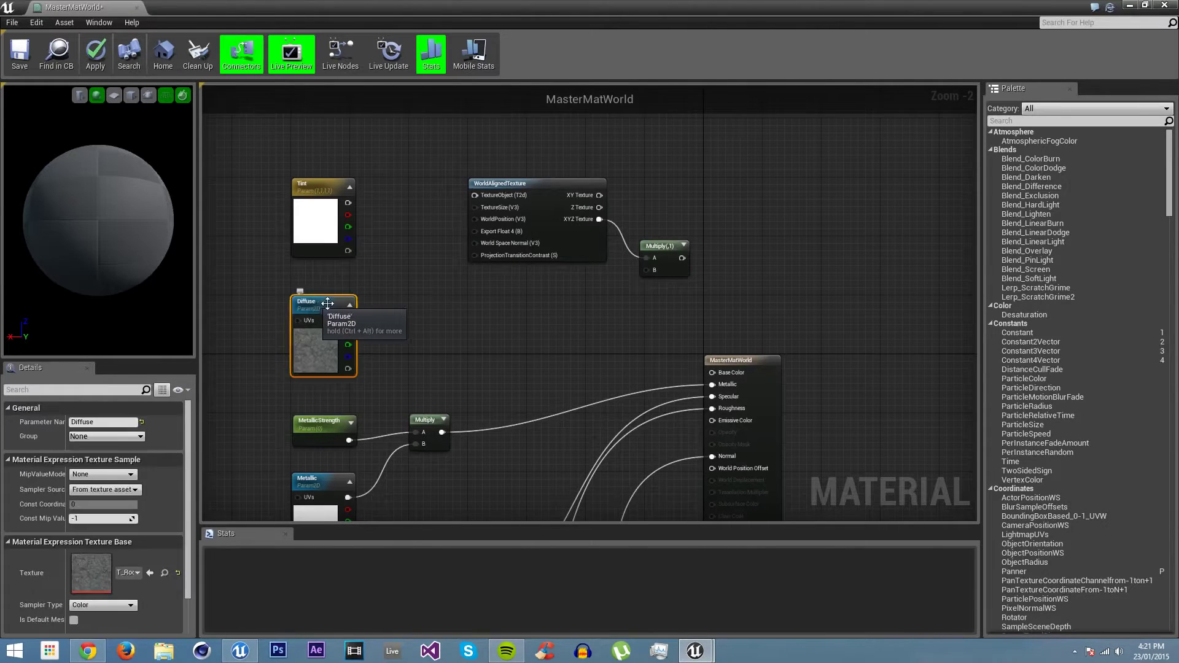
right_click(318, 307)
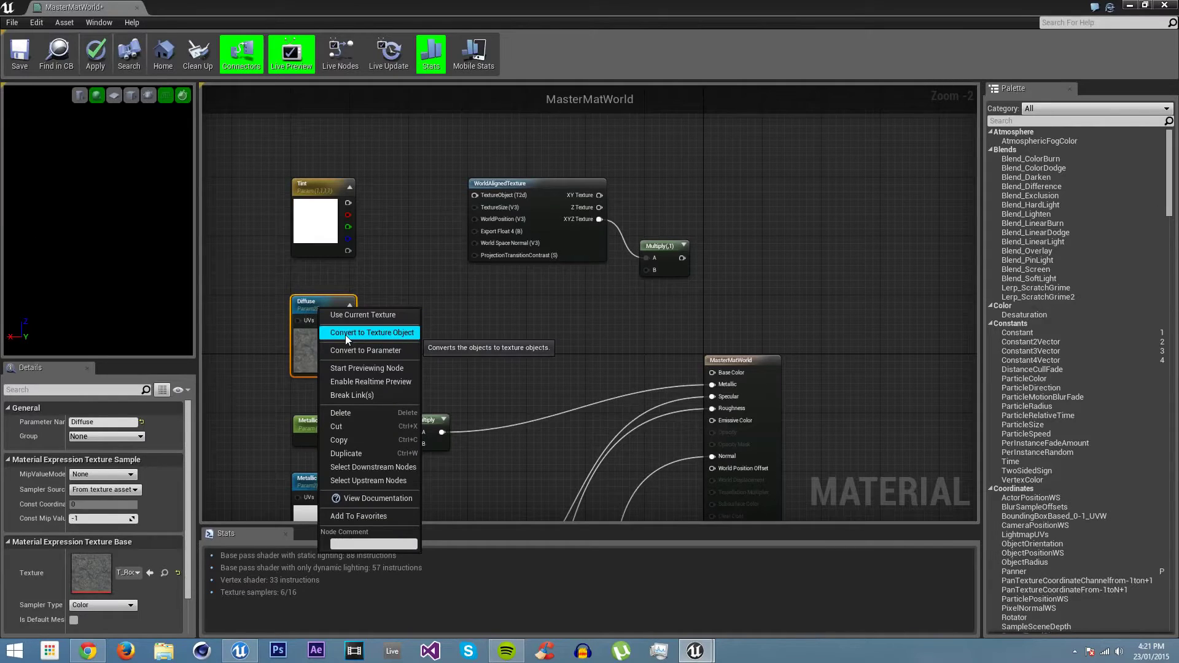
click(345, 334)
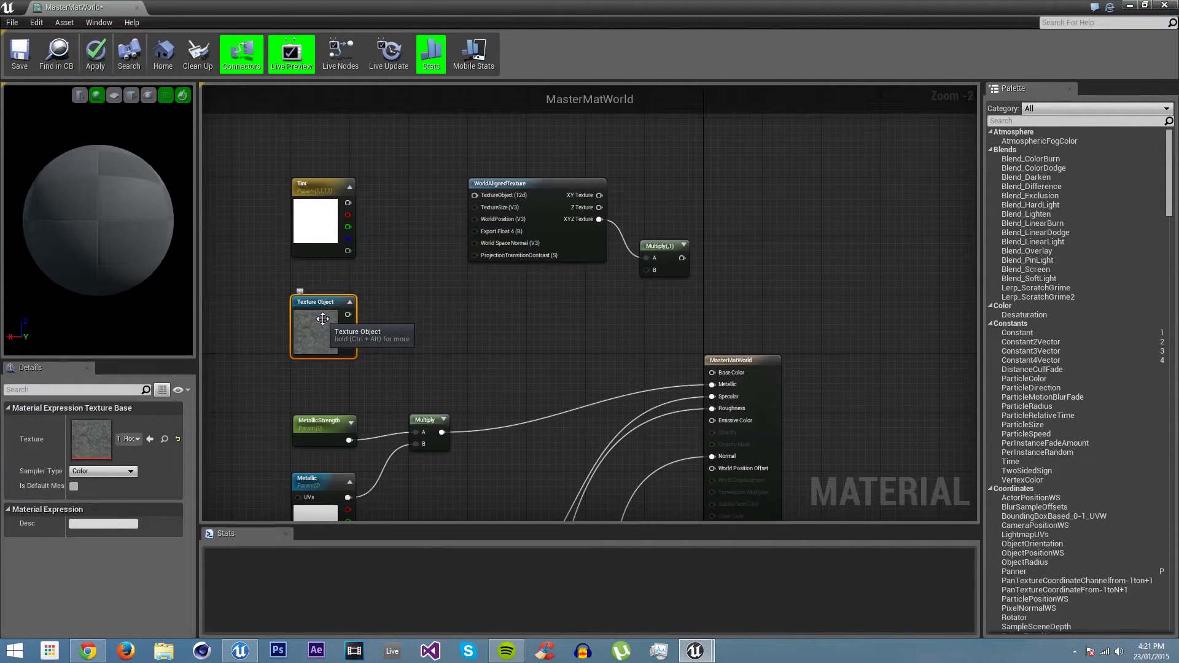
key(ctrl+z)
right_click(311, 329)
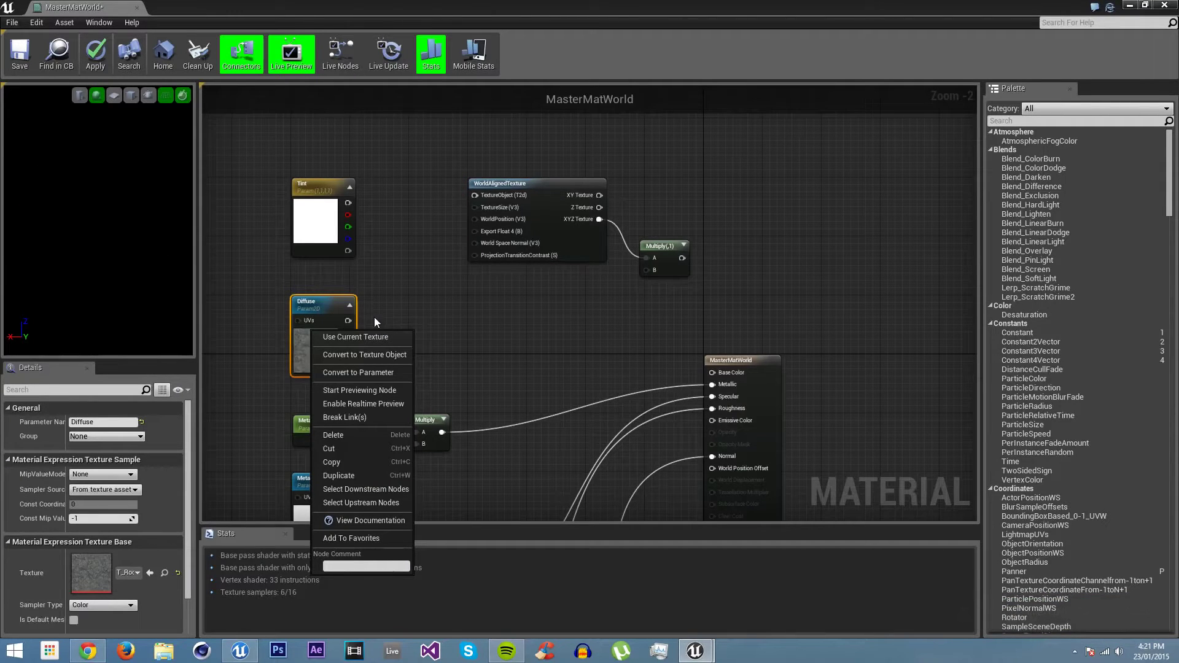
Replace the Diffuse texture sample with a TextureObjectParameter named Diffuse, placed beneath the Tint node.
click(329, 304)
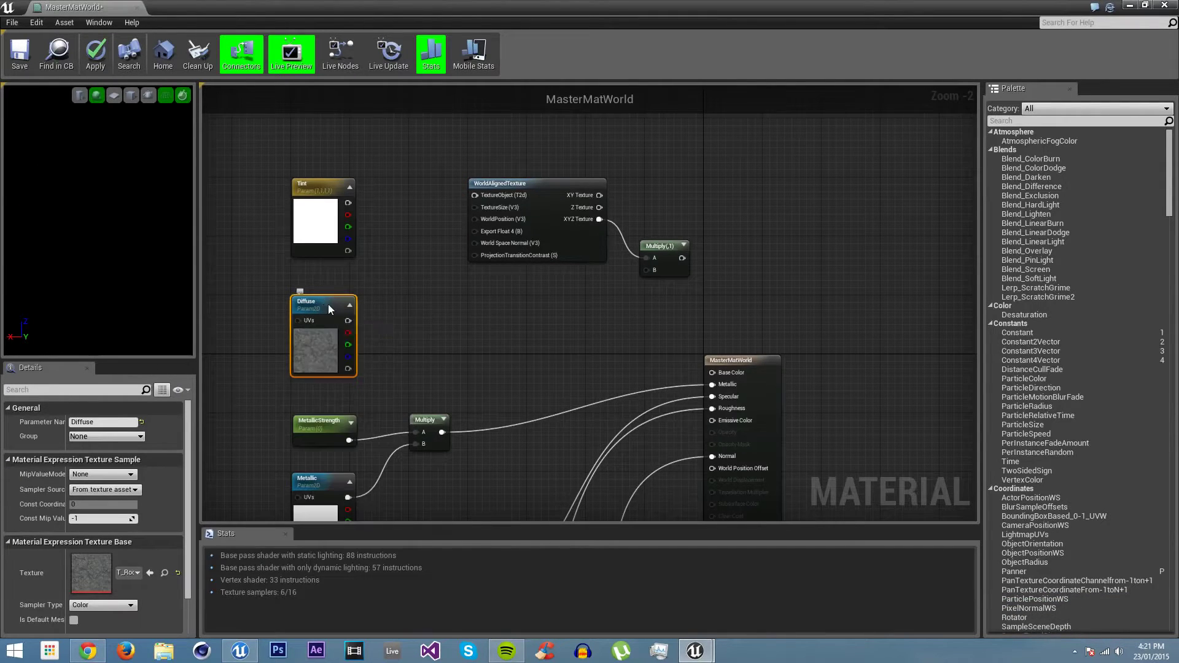
key(Delete)
right_click(308, 308)
text(textu)
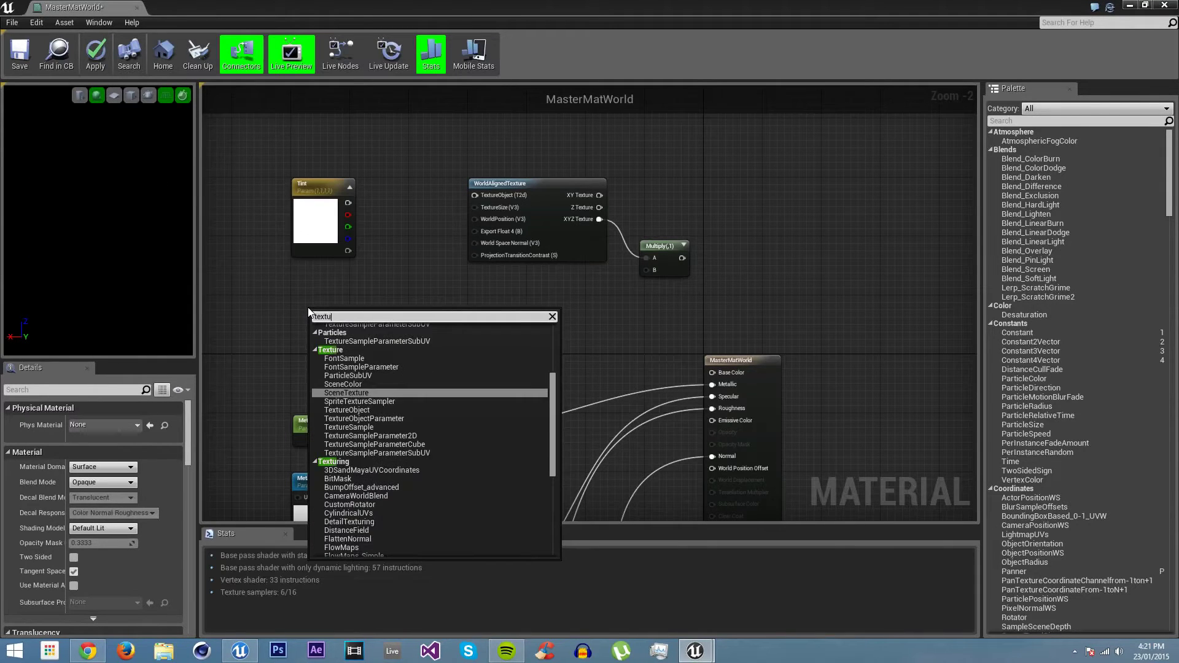
text(reob)
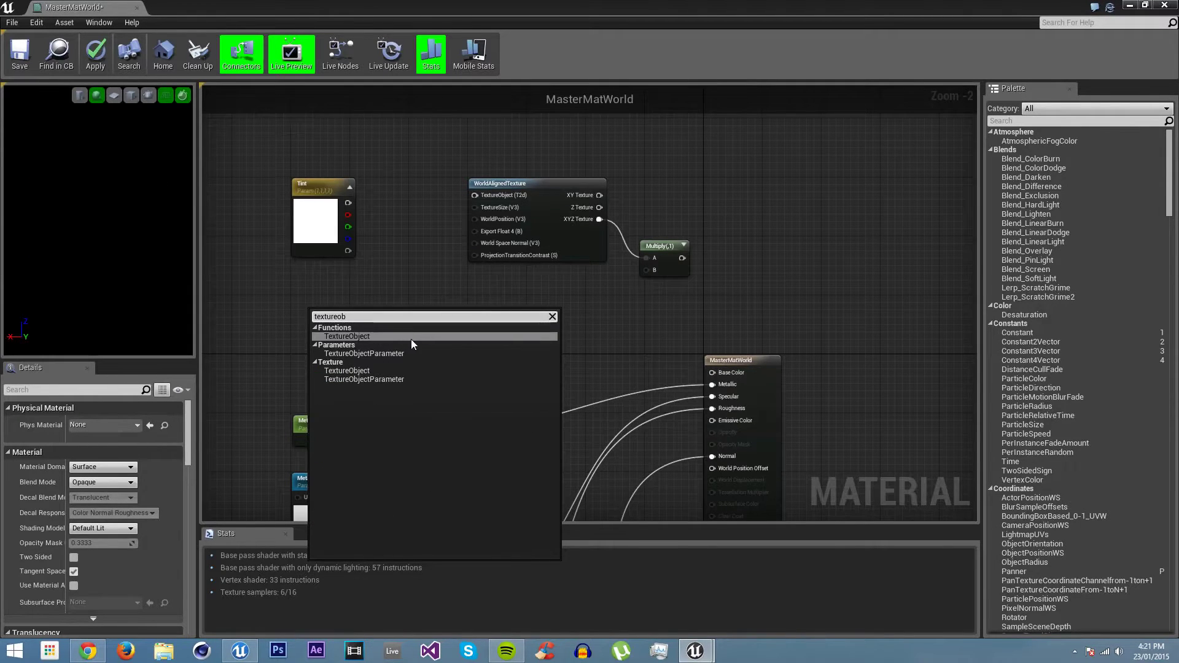
click(408, 353)
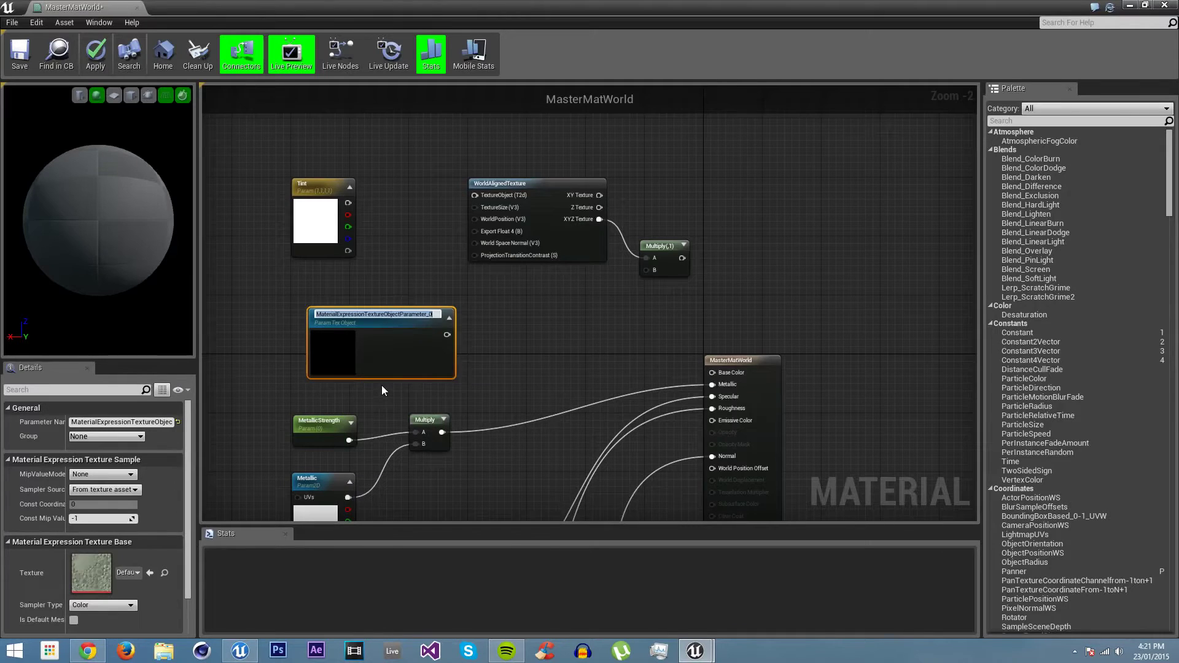
text(Diffuse)
key(Return)
drag(349, 339, 331, 325)
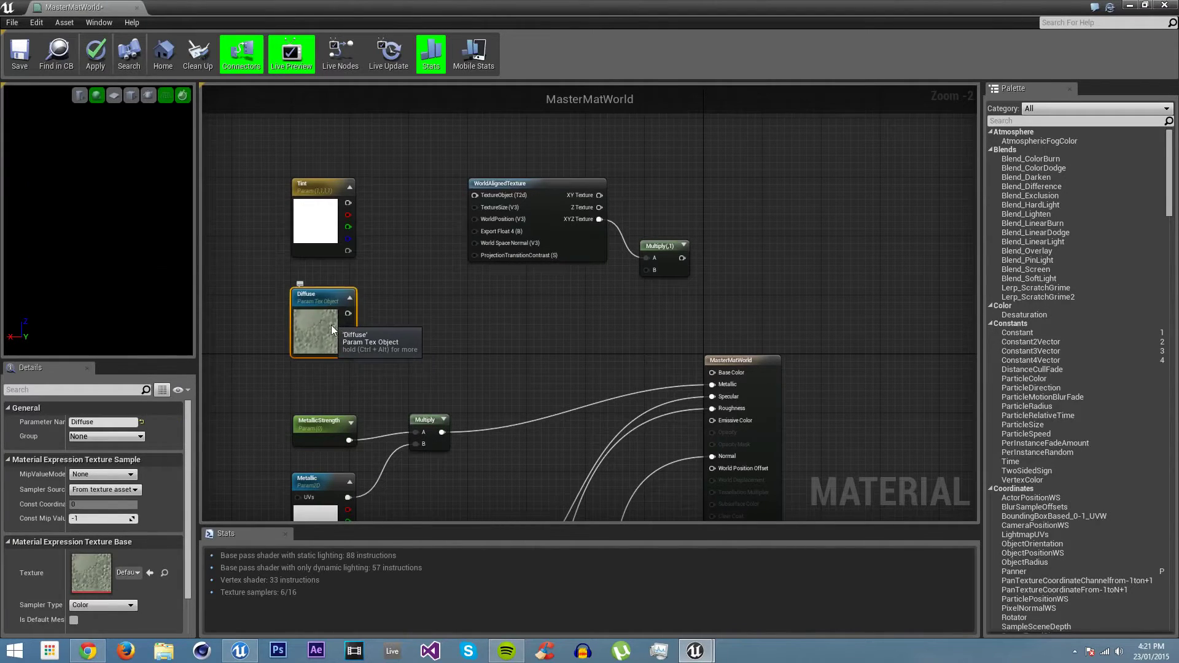
Assign the T_Rock_Basalt_D texture to the Diffuse parameter and connect it to the WorldAlignedTexture's TextureObject input.
click(119, 573)
text(basalt)
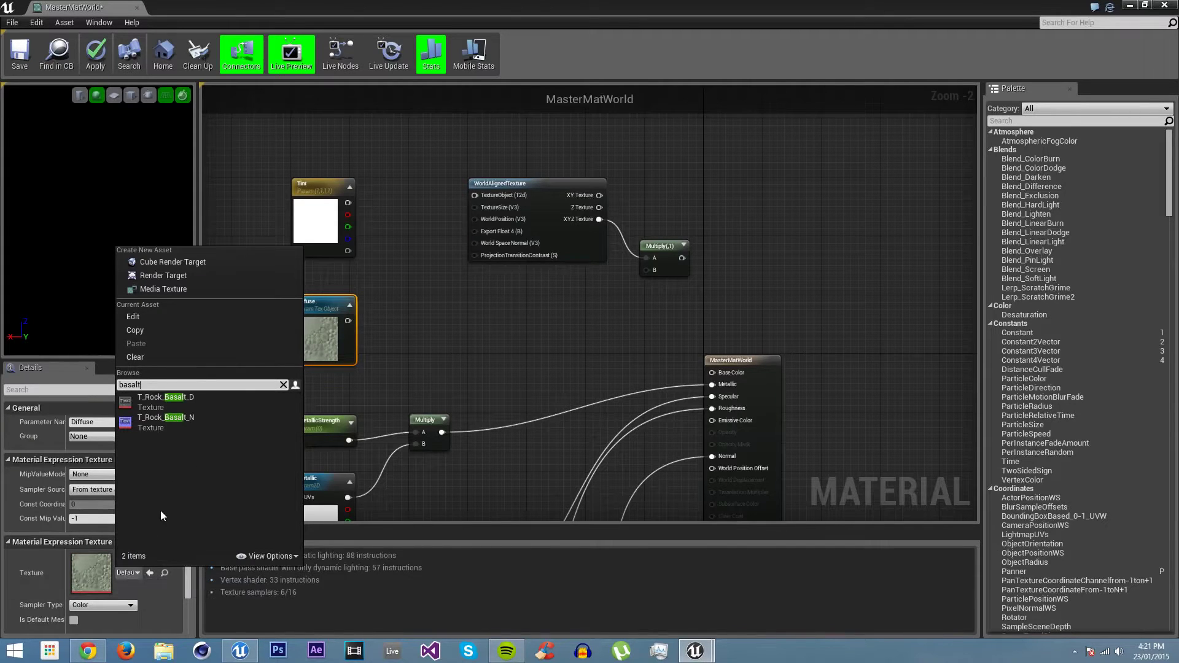
click(183, 396)
right_drag(347, 320, 322, 343)
drag(320, 343, 474, 219)
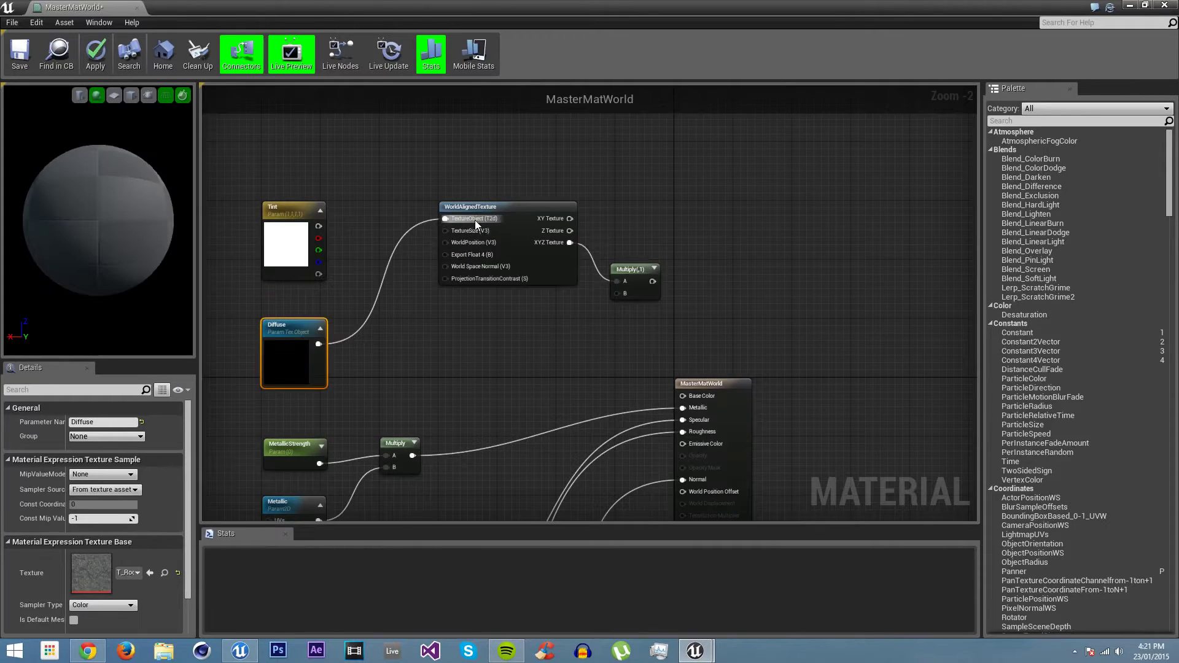
click(471, 255)
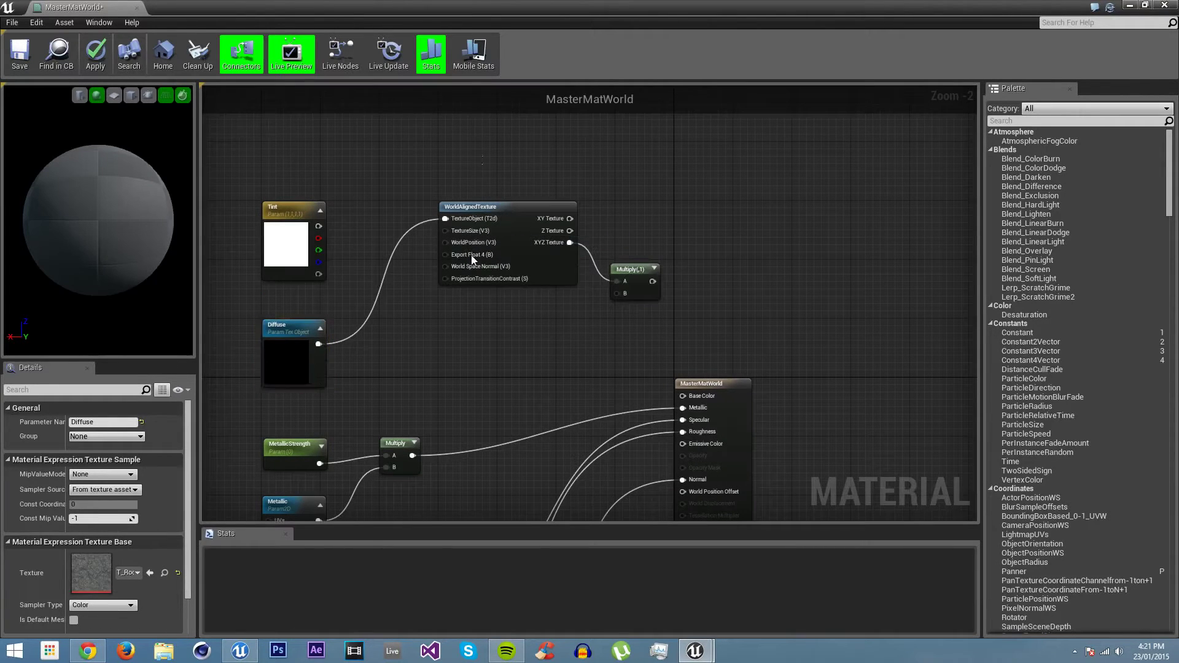
click(455, 305)
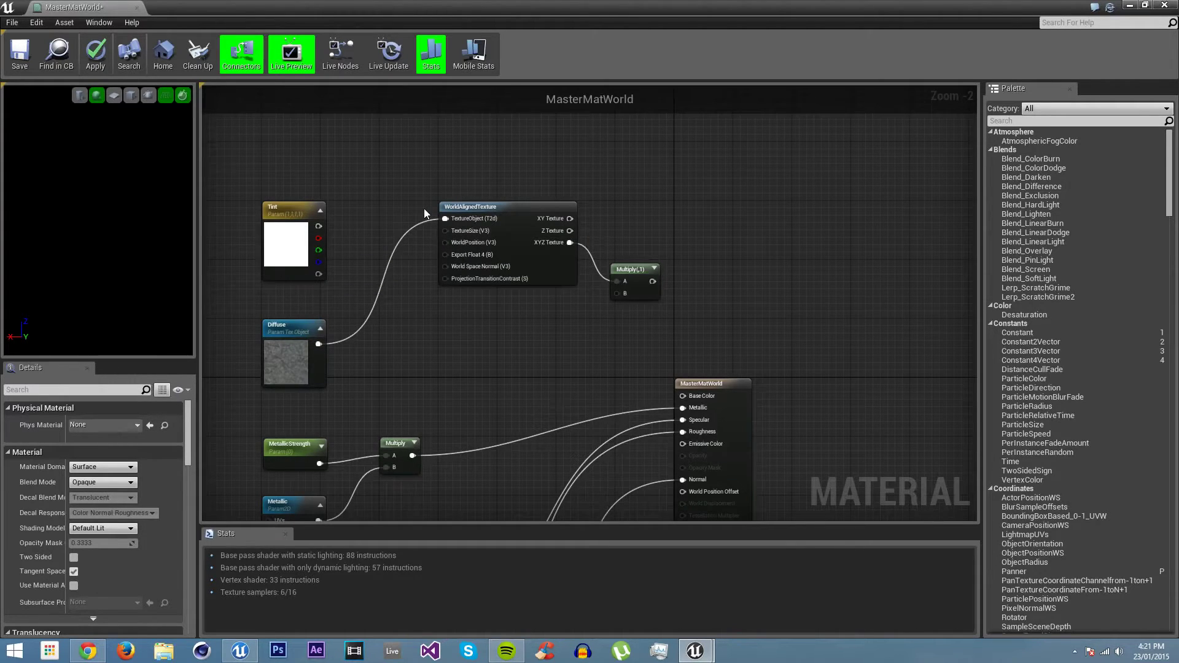
Move the Tint node upward to leave more space between it and the Diffuse node.
right_drag(302, 174, 425, 247)
click(425, 247)
drag(425, 248, 423, 232)
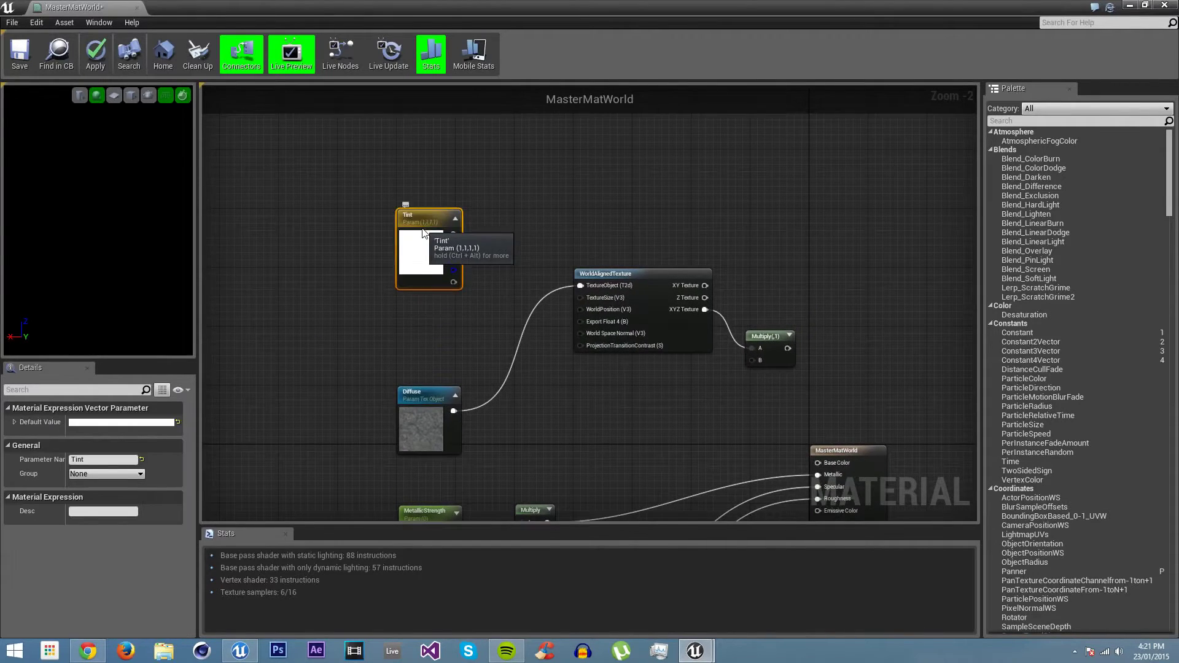
click(414, 325)
Add a VectorParameter named DiffuseSize between the Tint and Diffuse nodes.
right_click(399, 329)
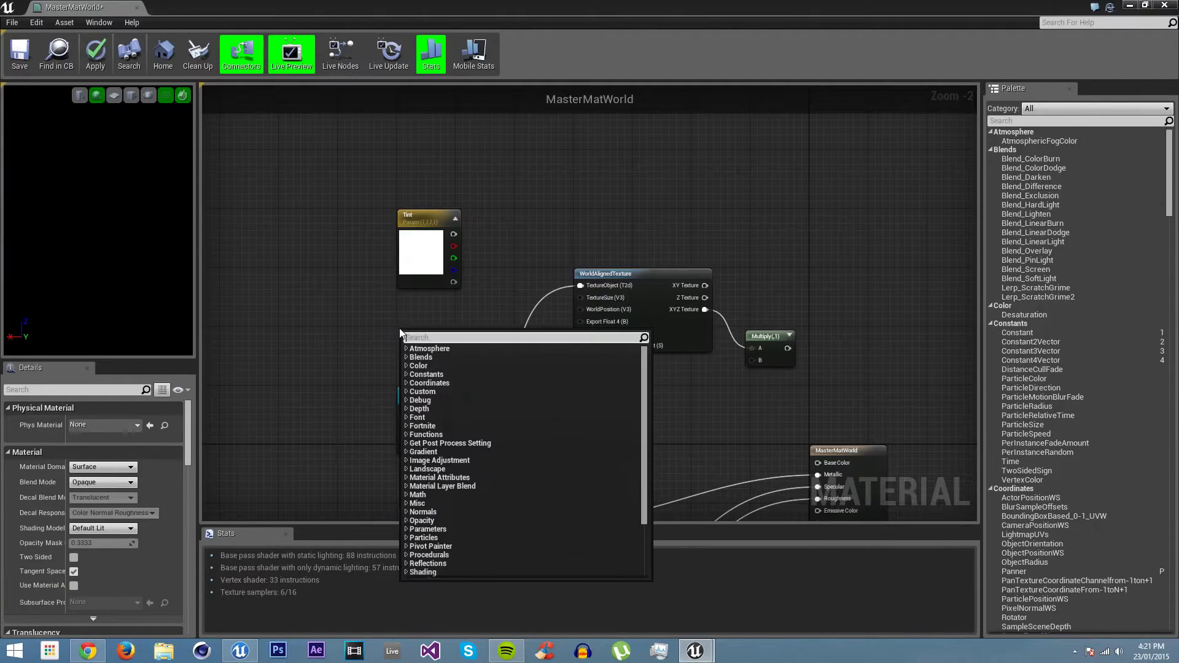
text(sp)
key(BackSpace)
key(BackSpace)
text(parameter)
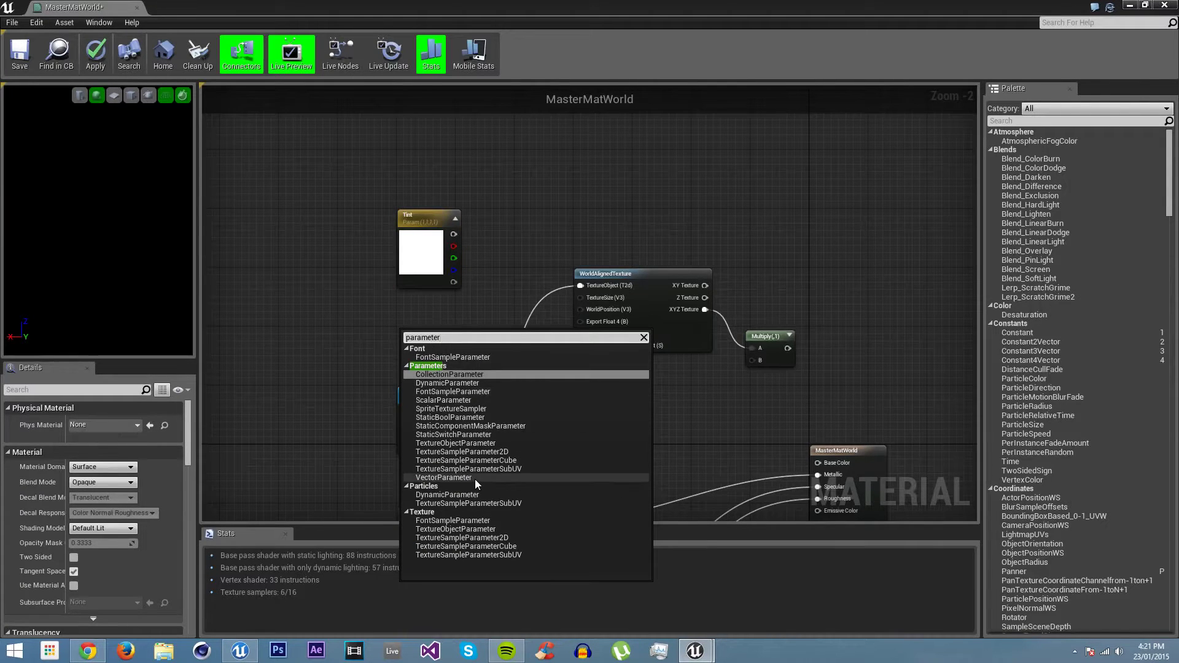
click(474, 478)
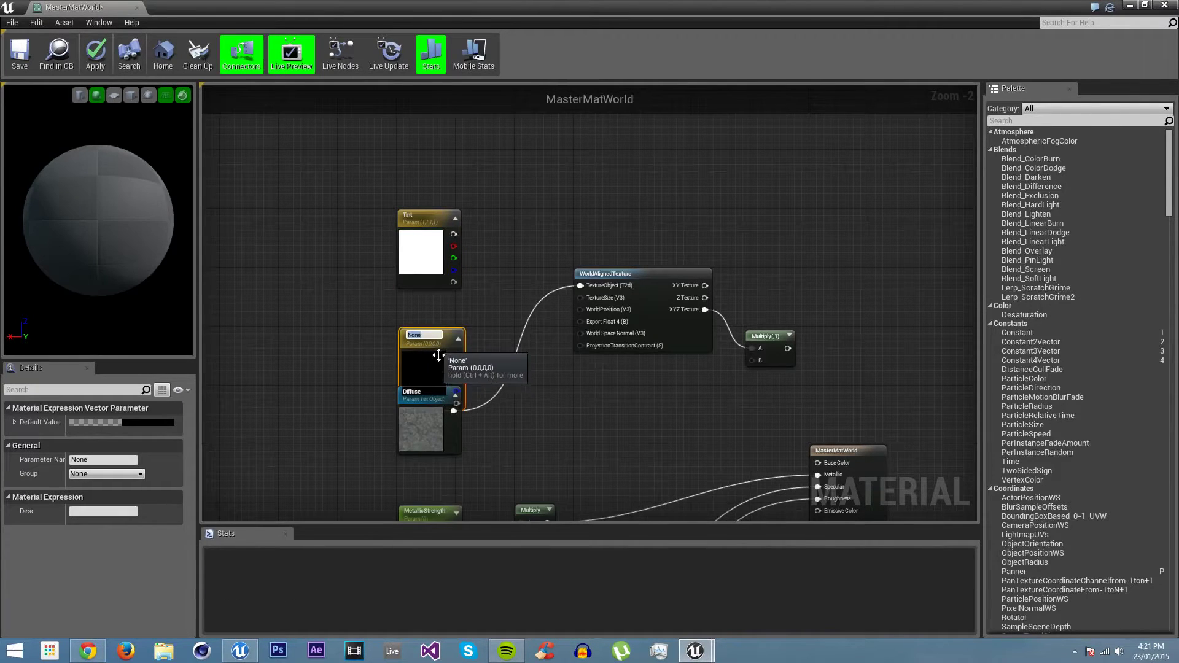
text(Diffu)
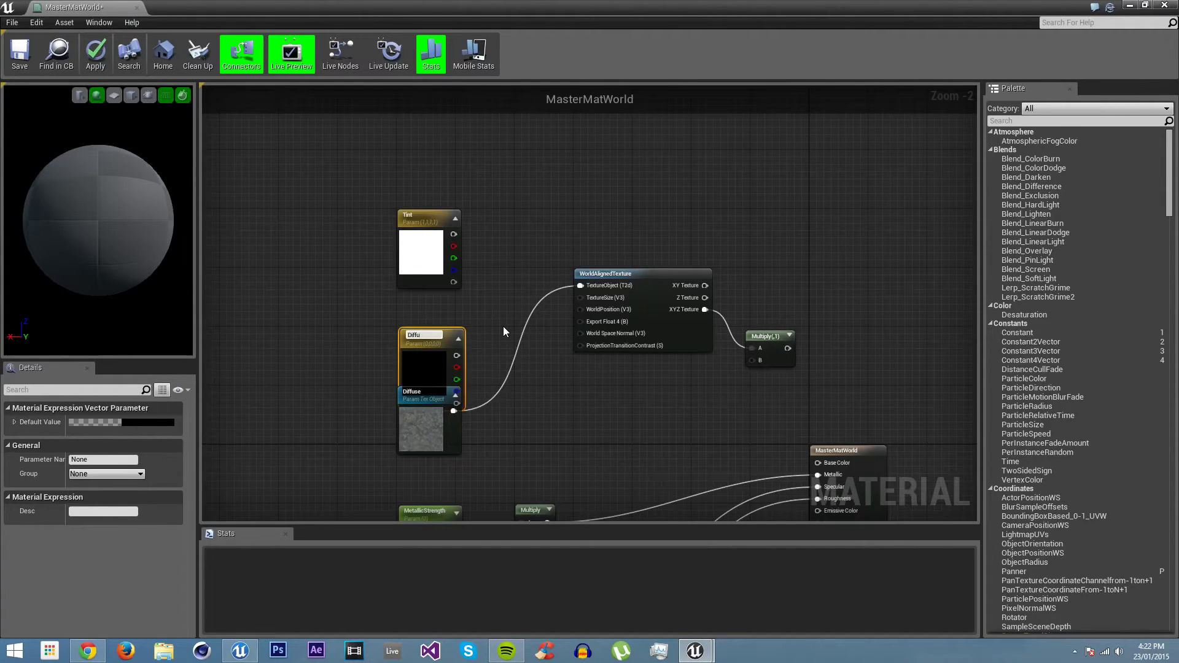
text(seSize)
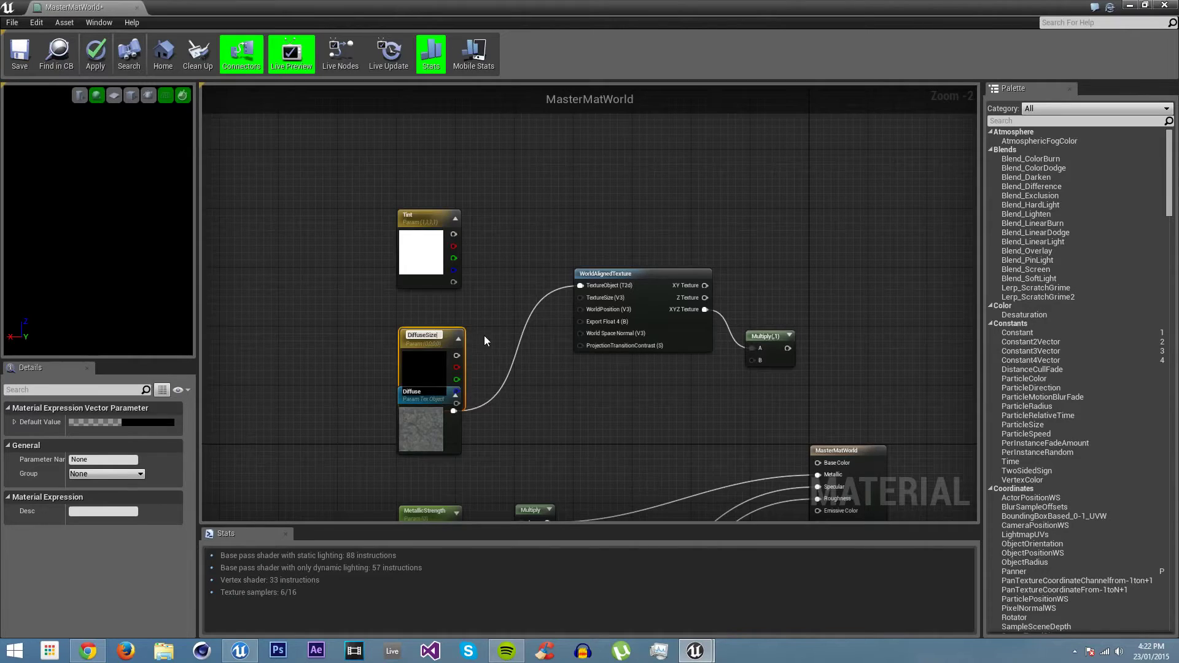
key(Return)
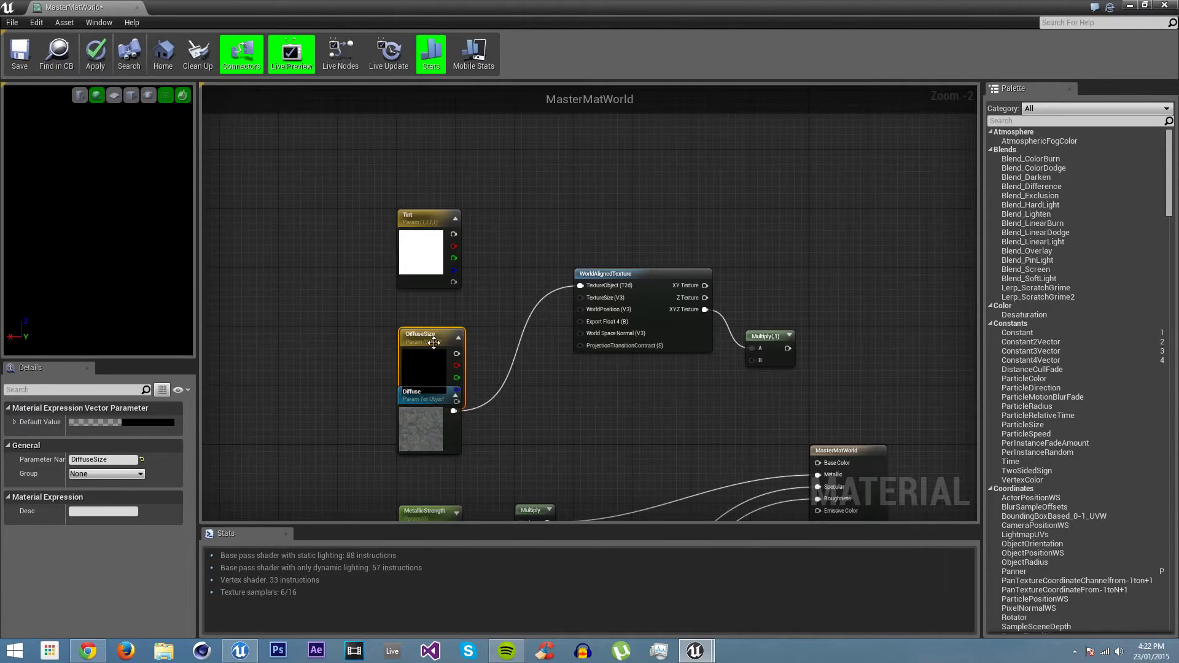
Set DiffuseSize's default value to 512 for red, green and blue, with alpha 1.
click(156, 422)
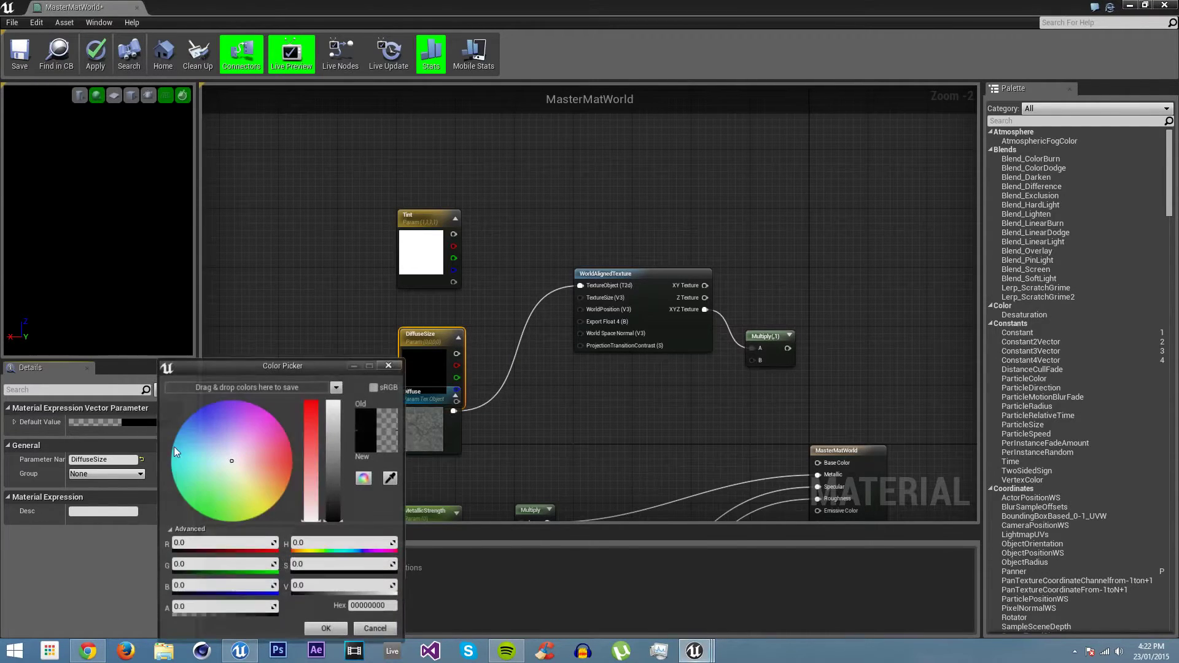
click(208, 544)
text(5)
key(Tab)
key(Tab)
text(512)
key(shift+Tab)
text(512)
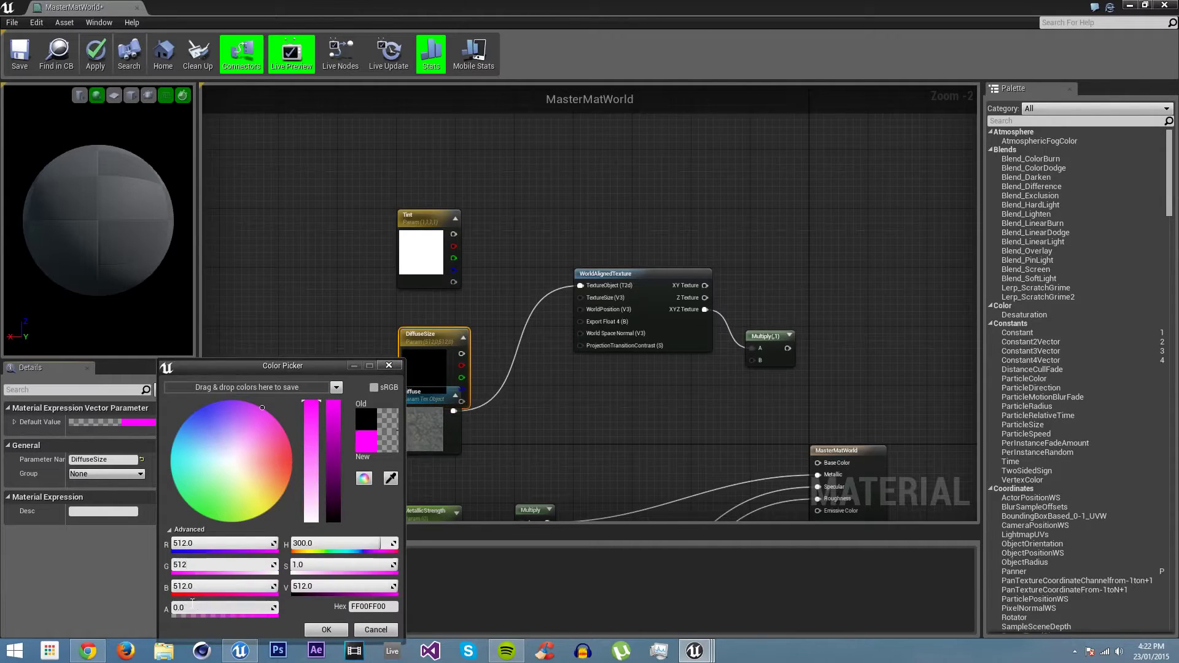
click(192, 607)
text(1)
click(323, 634)
Move DiffuseSize up clear of the Diffuse node and connect it to the WorldAlignedTexture's TextureSize input.
click(437, 308)
drag(421, 345, 419, 315)
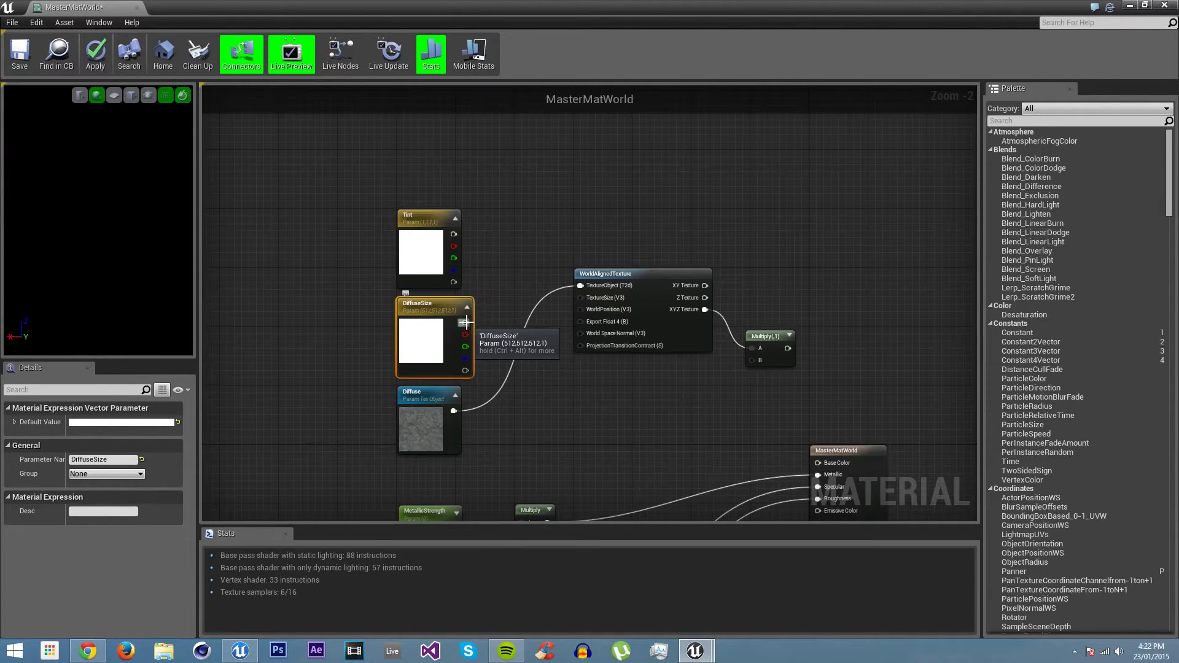
drag(465, 322, 583, 300)
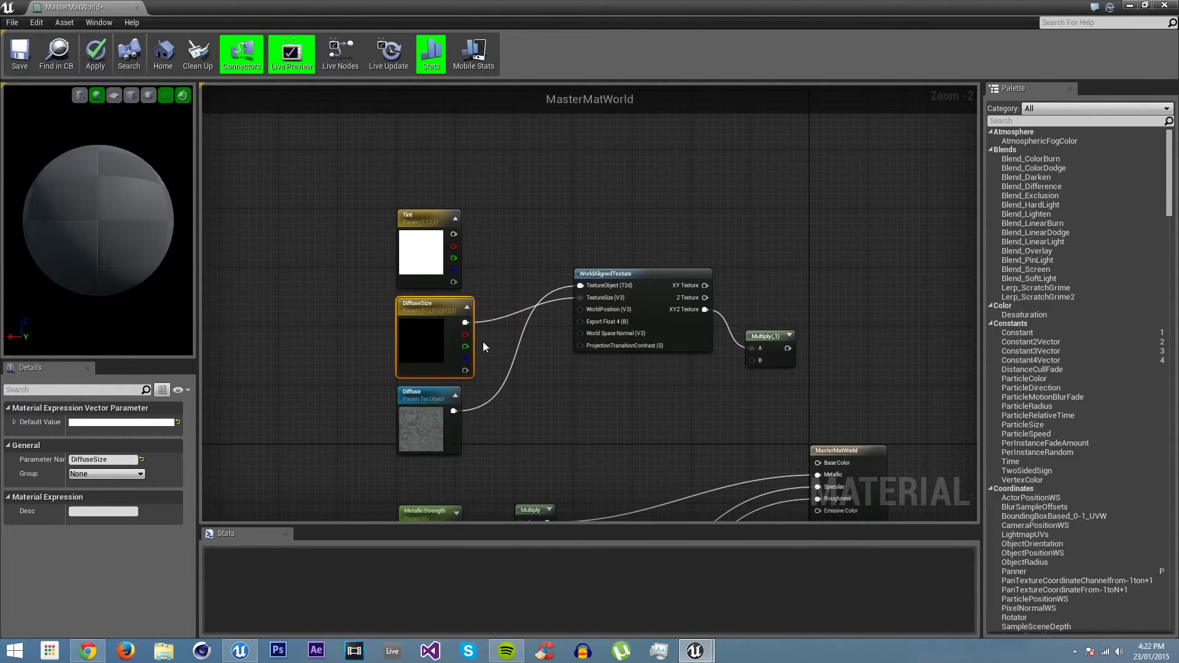
right_drag(705, 285, 643, 258)
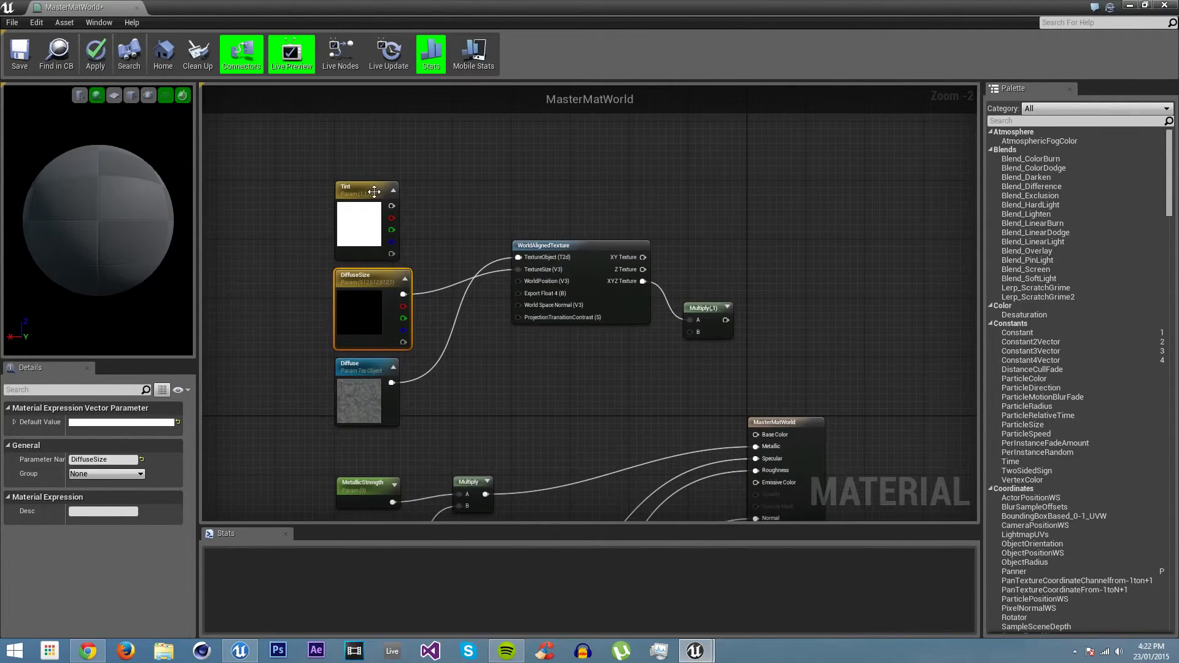
Multiply Tint with the WorldAlignedTexture's XYZ Texture output and connect the Multiply result to the material's Base Color.
drag(710, 309, 714, 275)
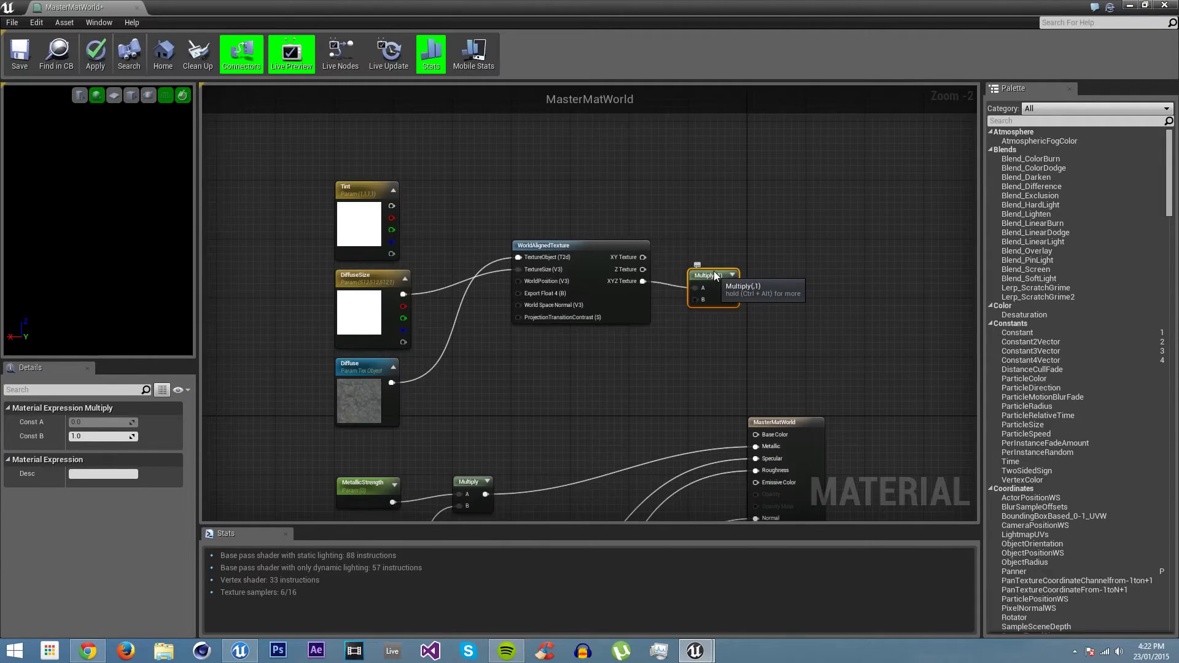
drag(391, 206, 701, 281)
drag(699, 292, 633, 280)
right_drag(810, 333, 759, 297)
drag(670, 245, 720, 399)
Examine the Metallic, Specular and Roughness node groups, including their WorldAlignedTexture nodes, size parameters and Multiply connections.
right_drag(489, 381, 570, 235)
scroll(621, 323, down, 1)
scroll(622, 323, down, 1)
scroll(575, 271, down, 2)
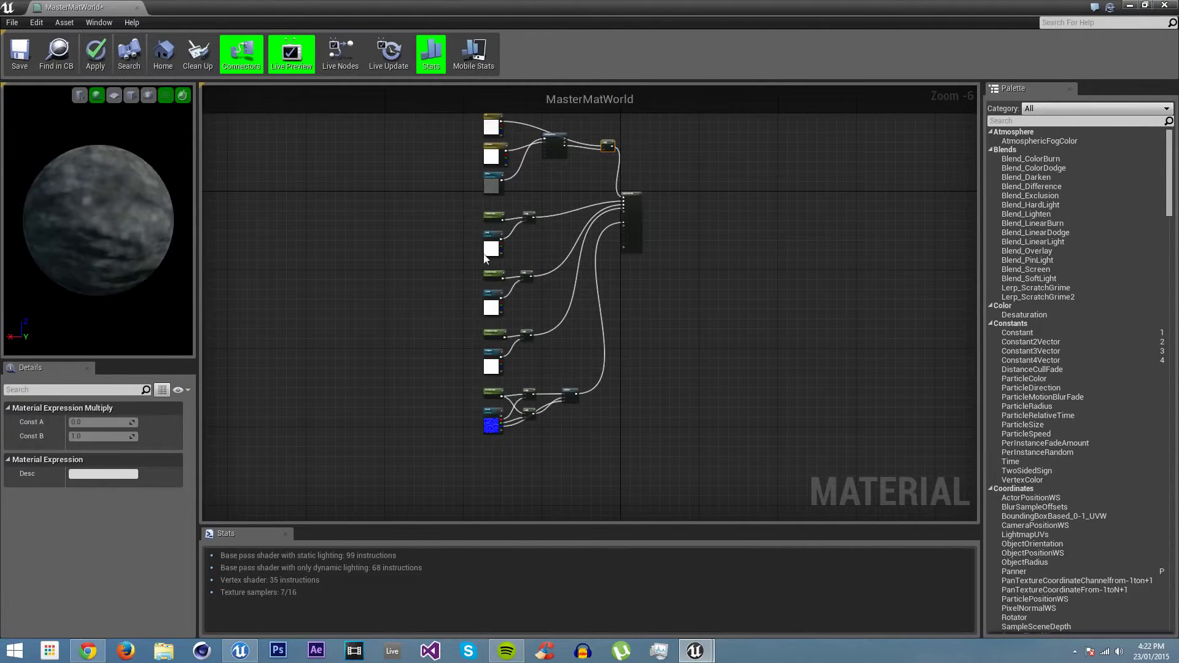
drag(533, 365, 536, 367)
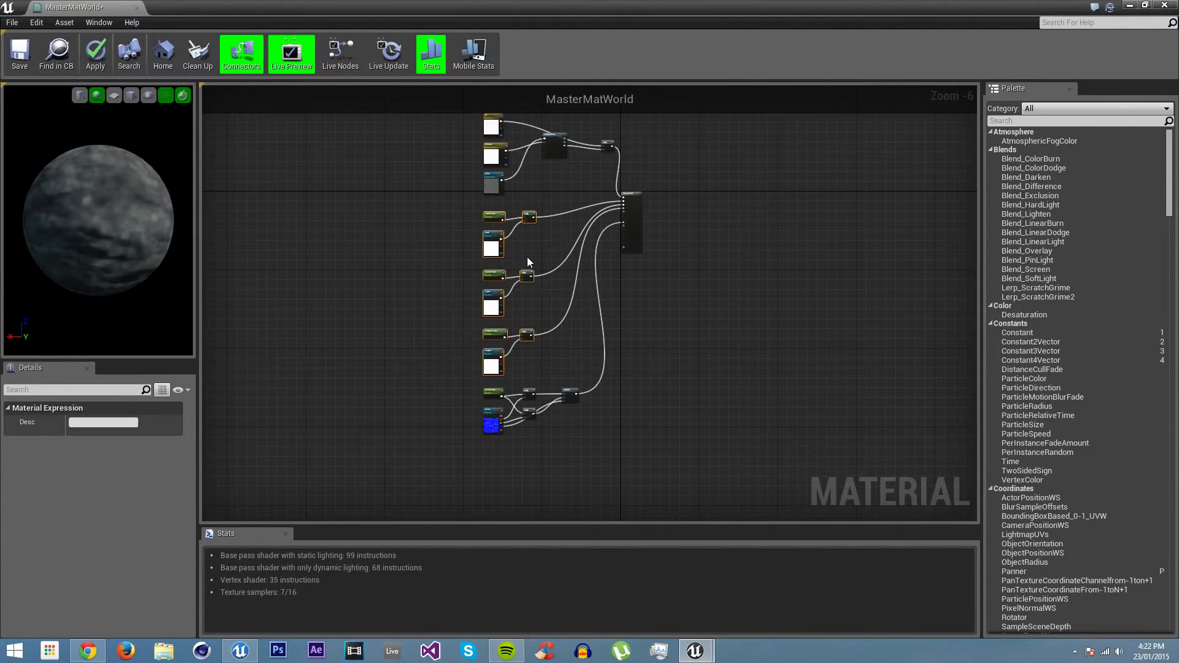
scroll(527, 256, up, 3)
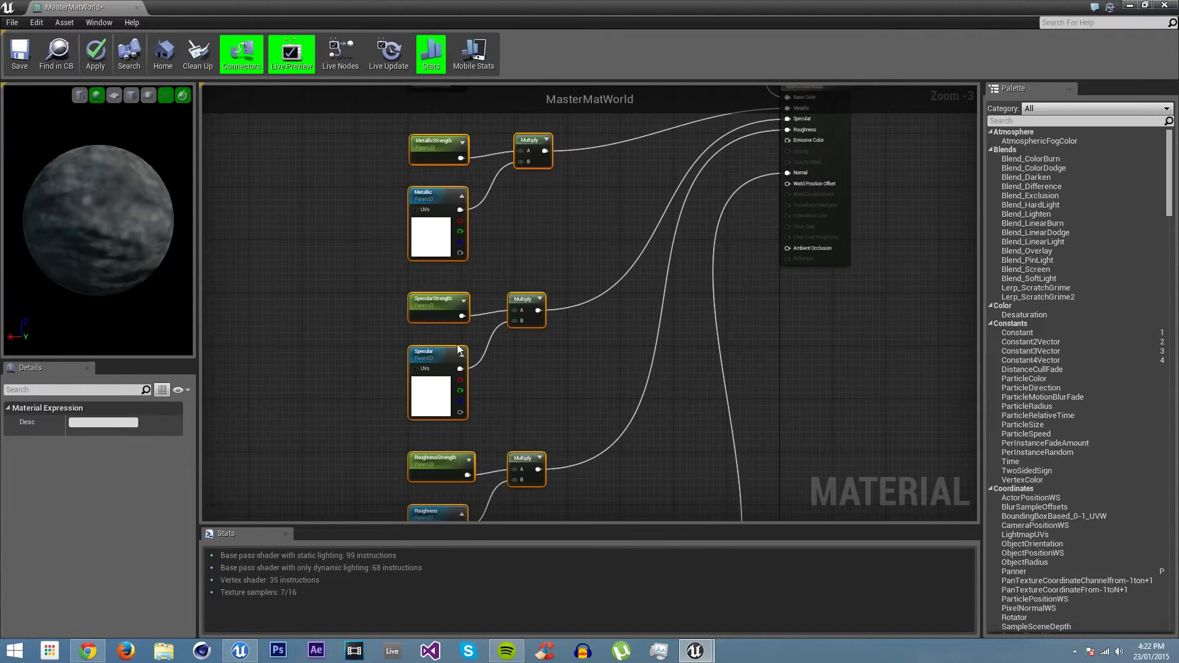
mouse_move(537, 420)
right_down()
mouse_move(537, 395)
mouse_move(537, 423)
right_up()
right_drag(538, 179, 520, 296)
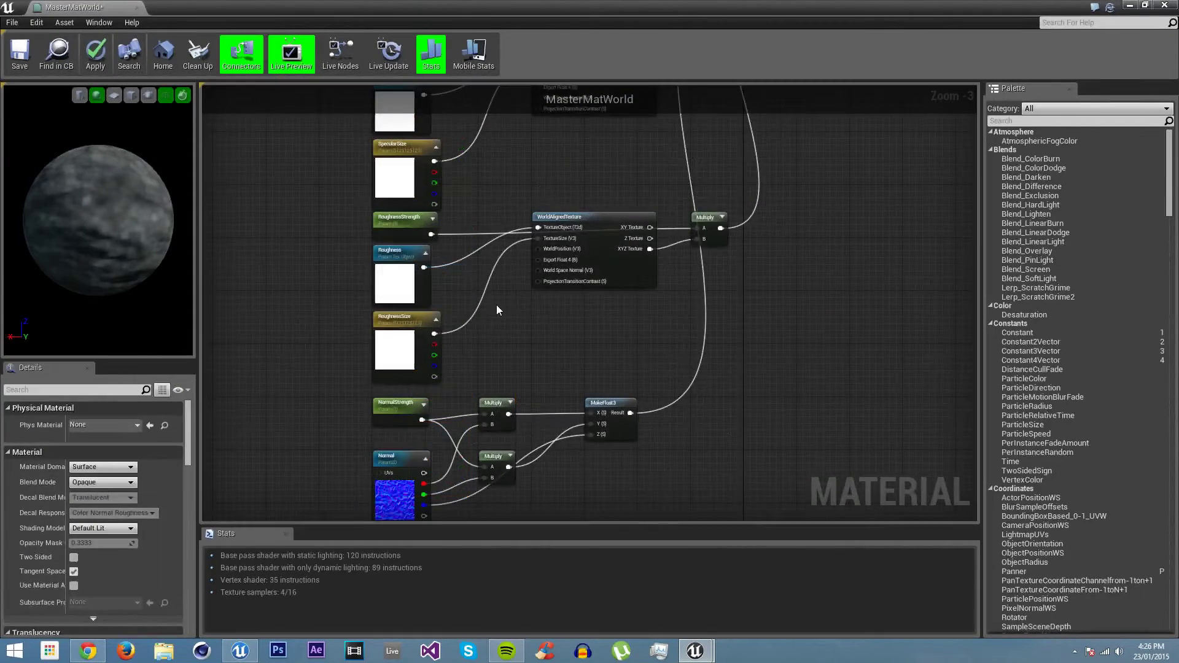
right_drag(508, 143, 506, 208)
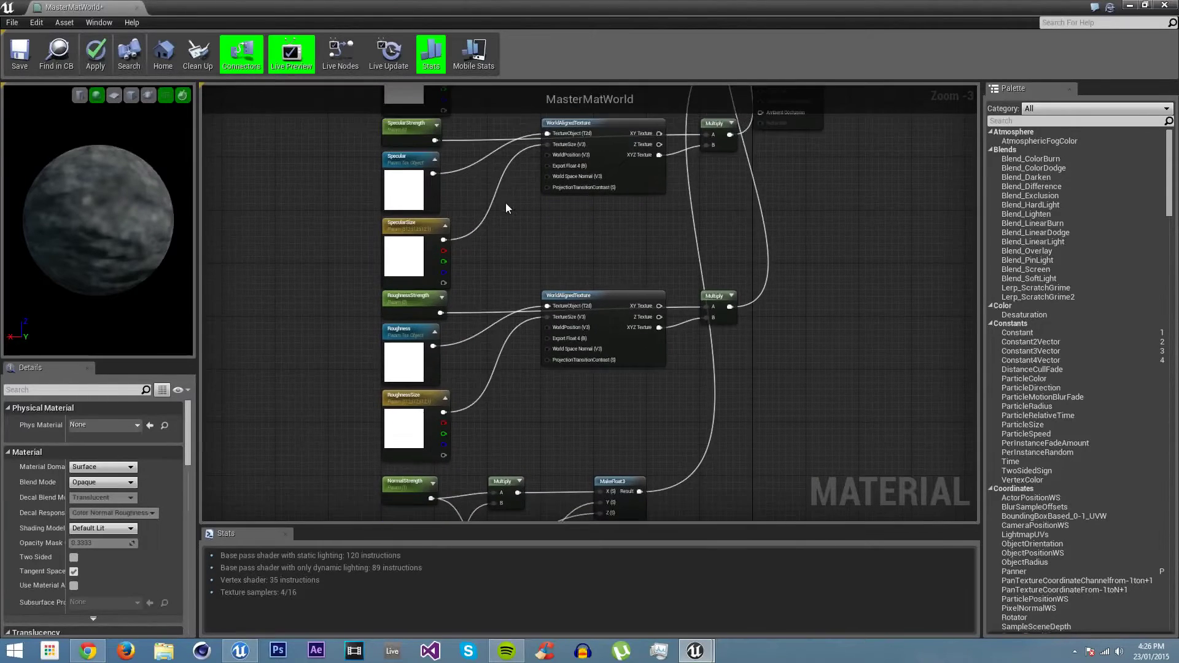
right_drag(484, 95, 458, 210)
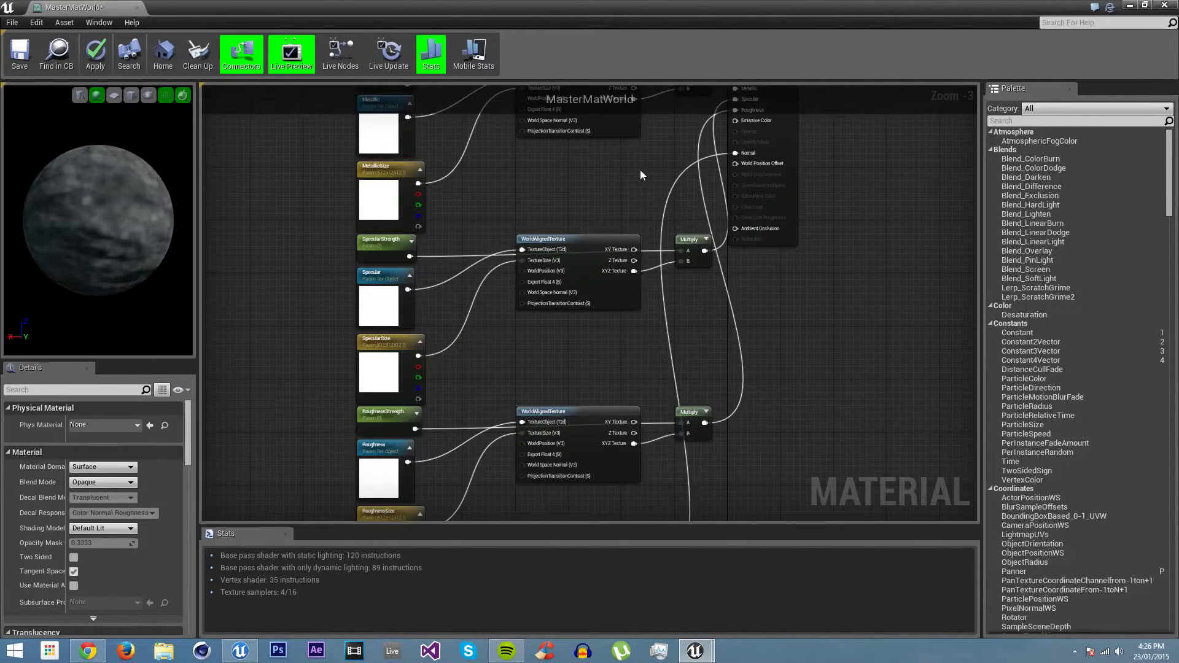
right_drag(642, 177, 615, 330)
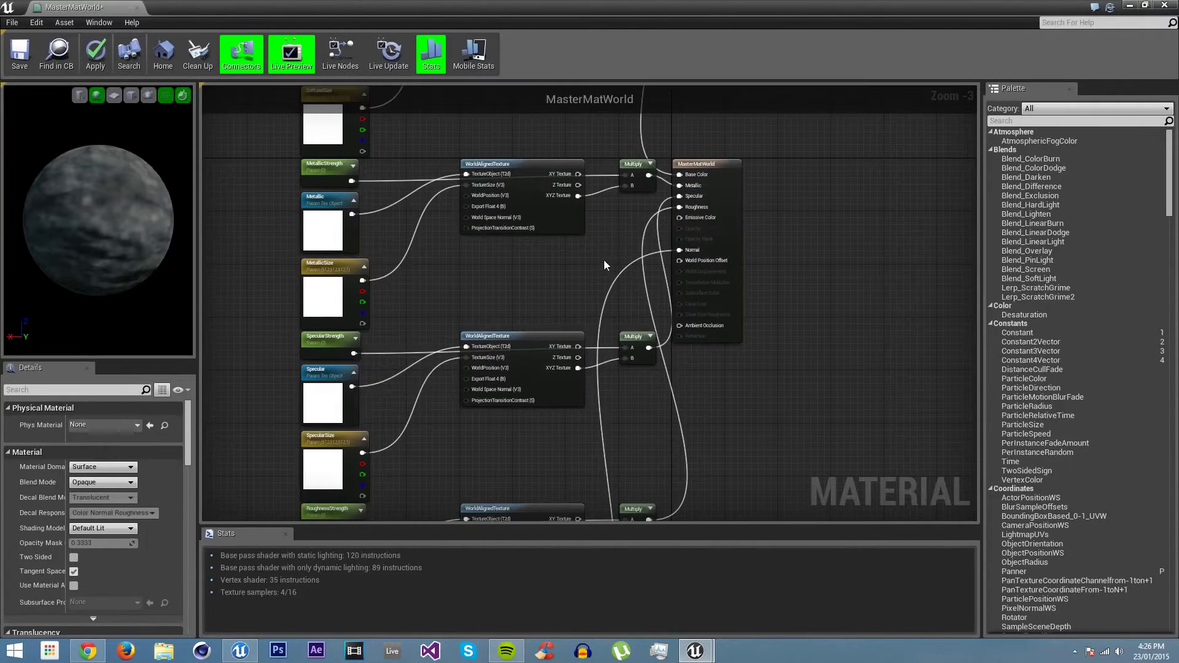
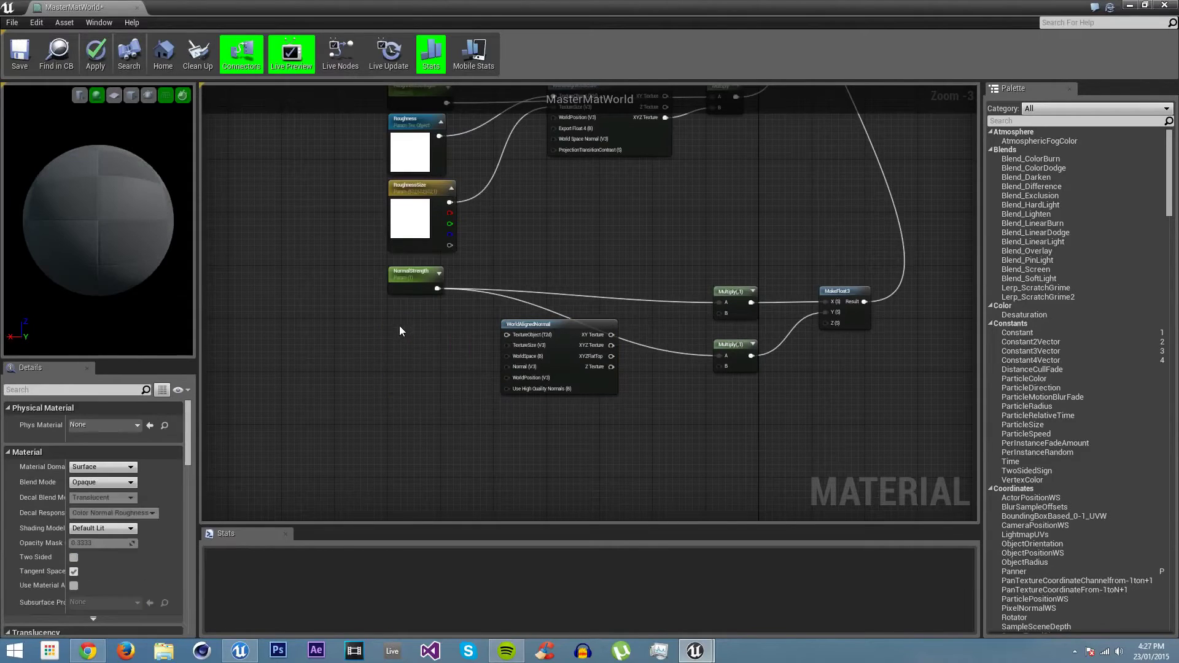
Add a TextureObjectParameter named Normal beneath NormalStrength and connect it to the WorldAlignedNormal's TextureObject input.
right_click(396, 326)
text(parameter)
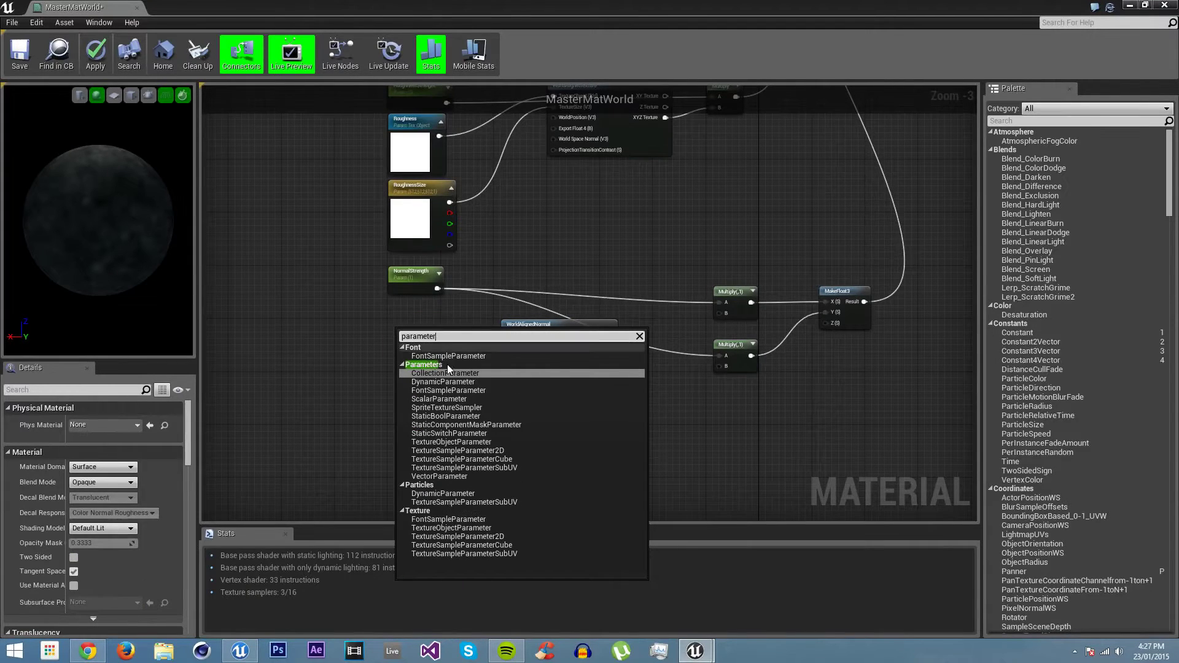
click(465, 441)
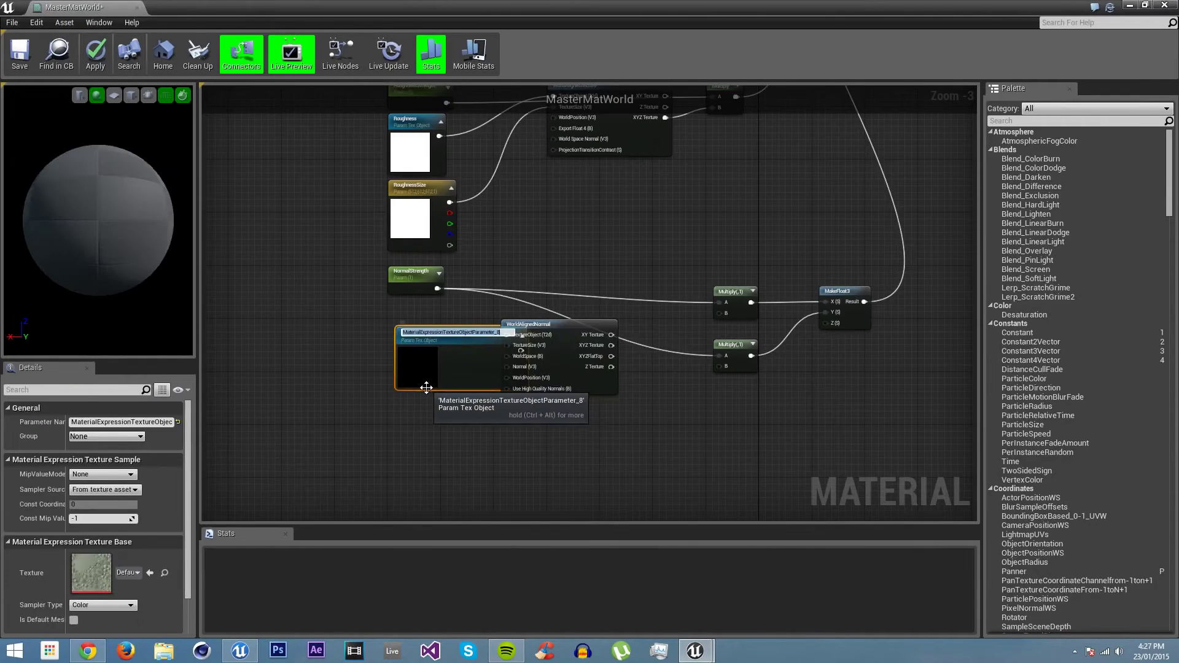
text(Normal)
key(Return)
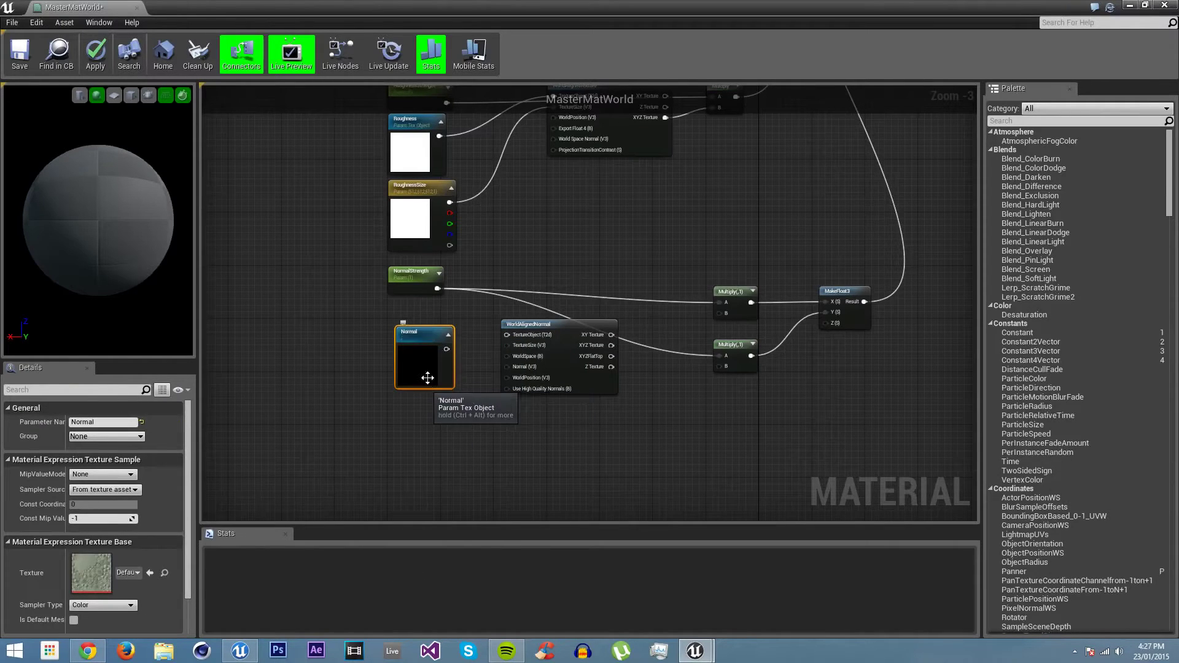
drag(405, 324, 529, 275)
click(450, 346)
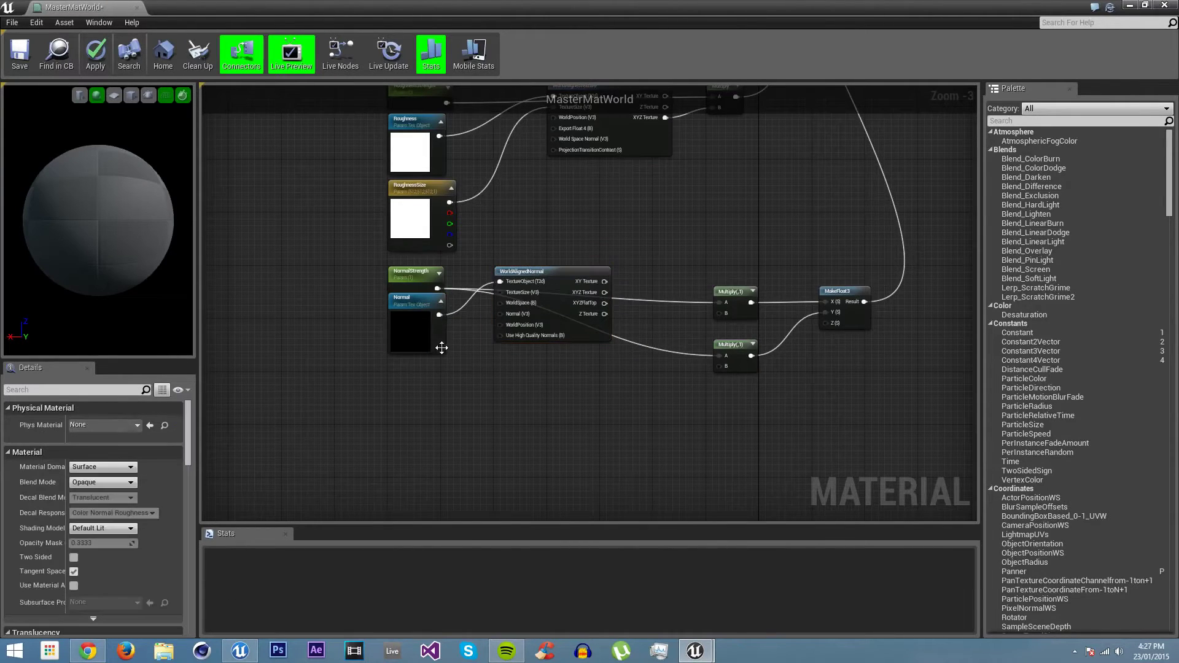
Add a VectorParameter named NormalSize and place it directly beneath the Normal node.
right_click(396, 367)
text(vec)
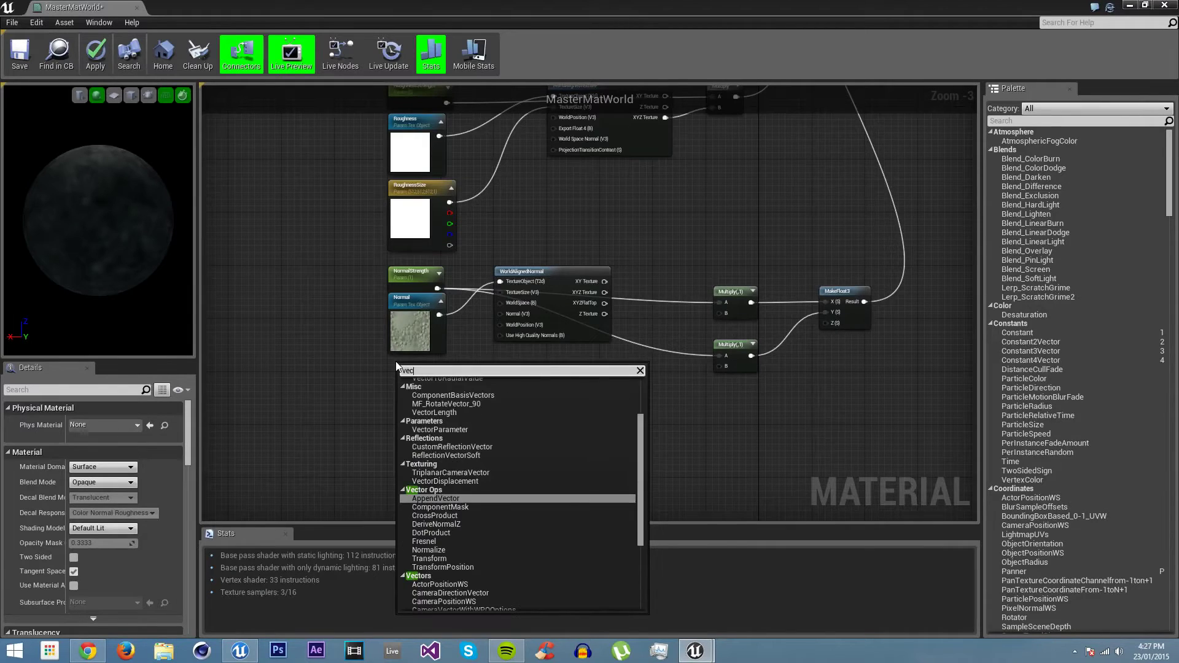
text(tor)
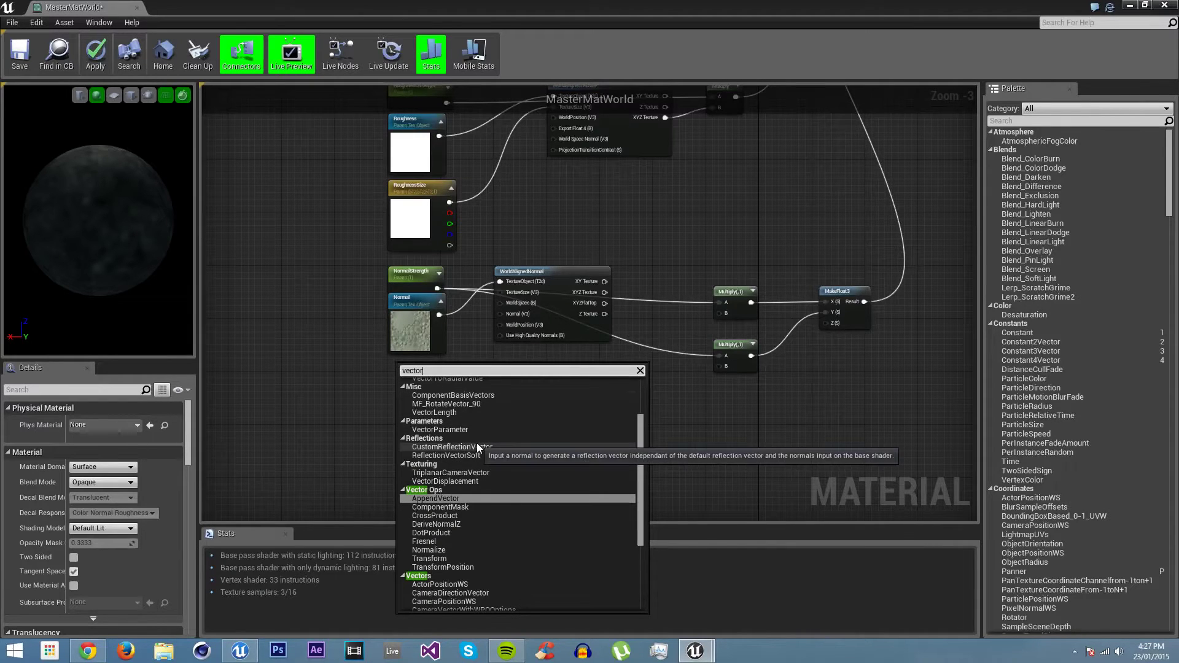
text(p)
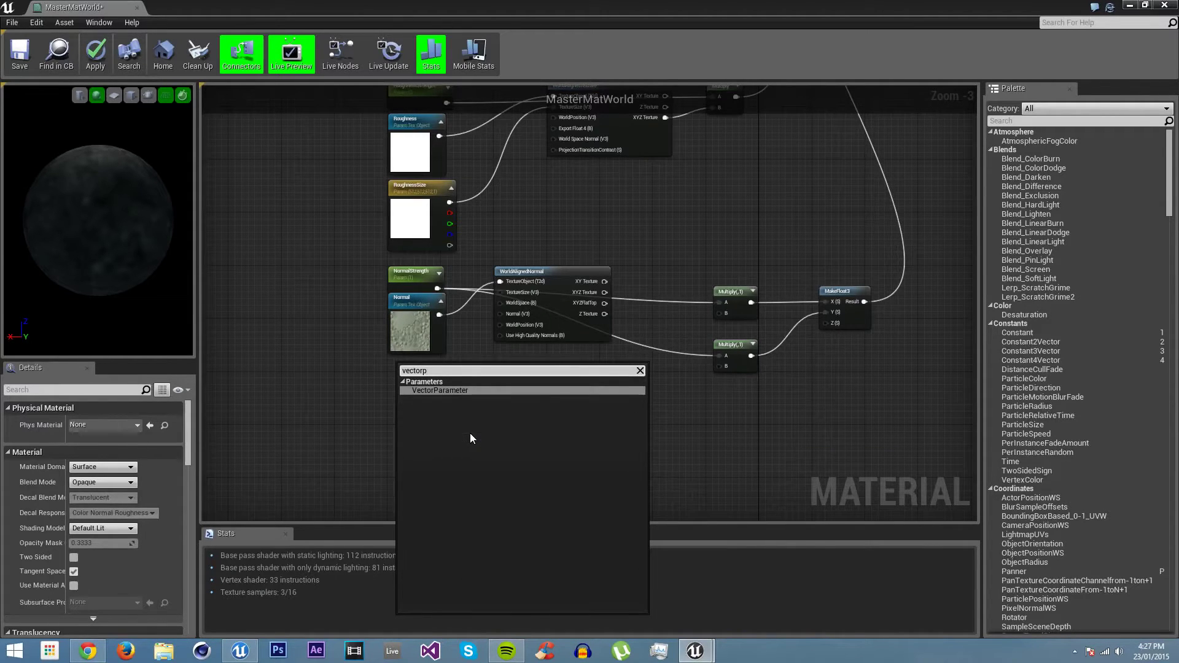
click(449, 390)
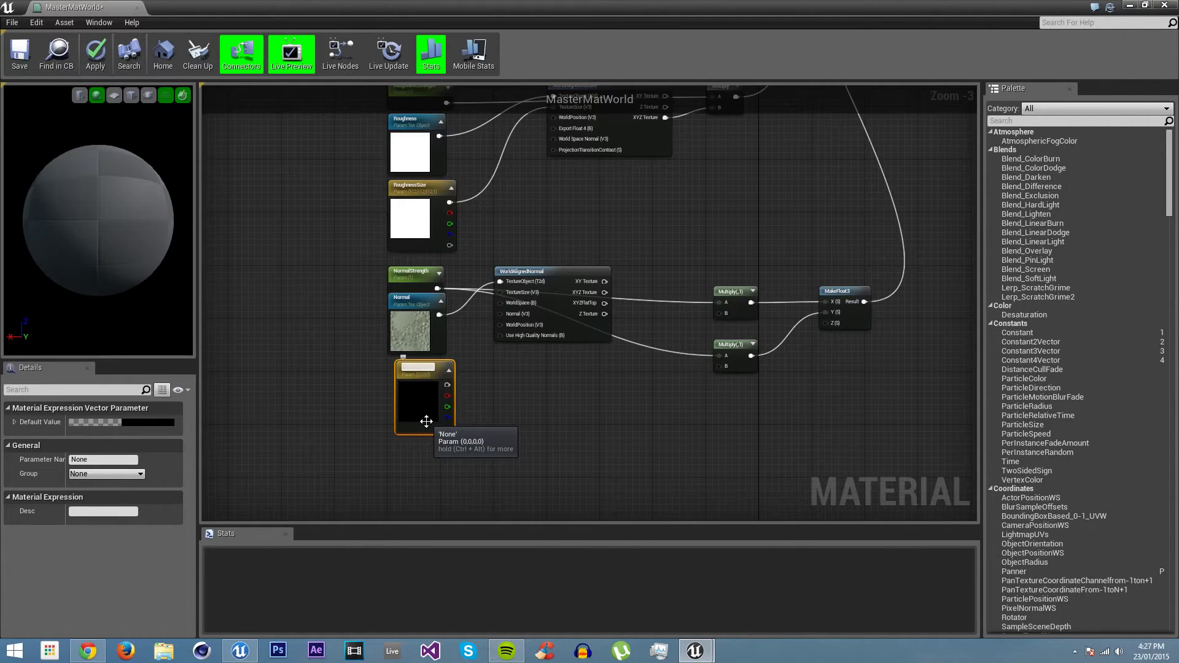
text(NormalSize)
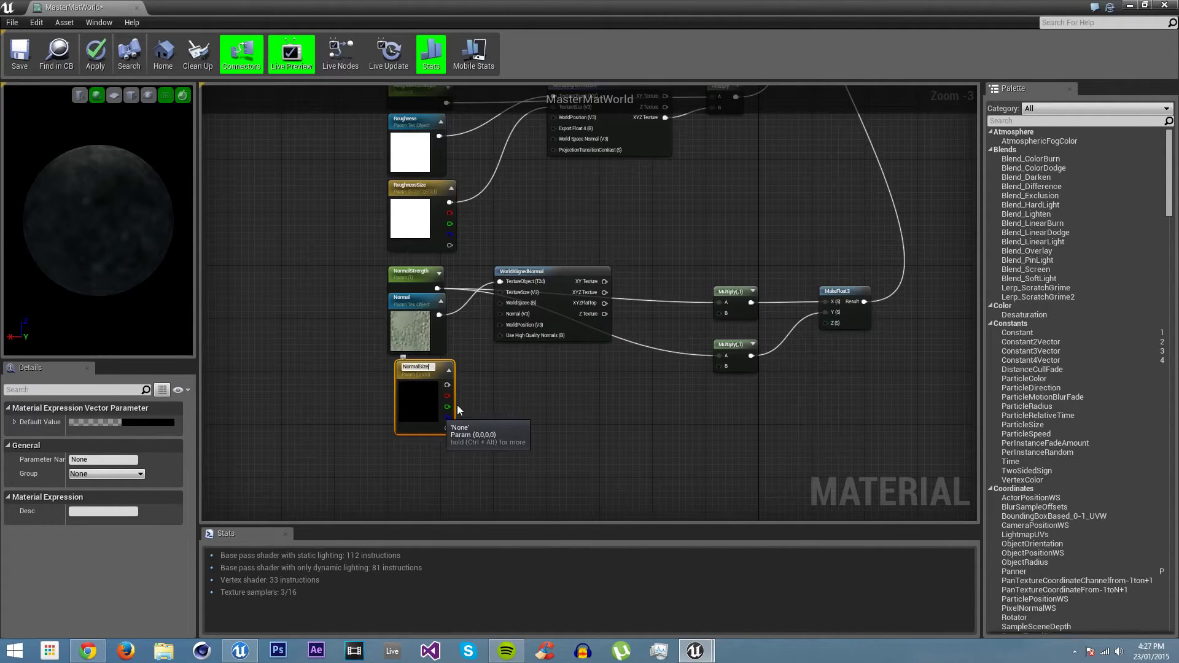
click(458, 407)
drag(426, 374, 419, 367)
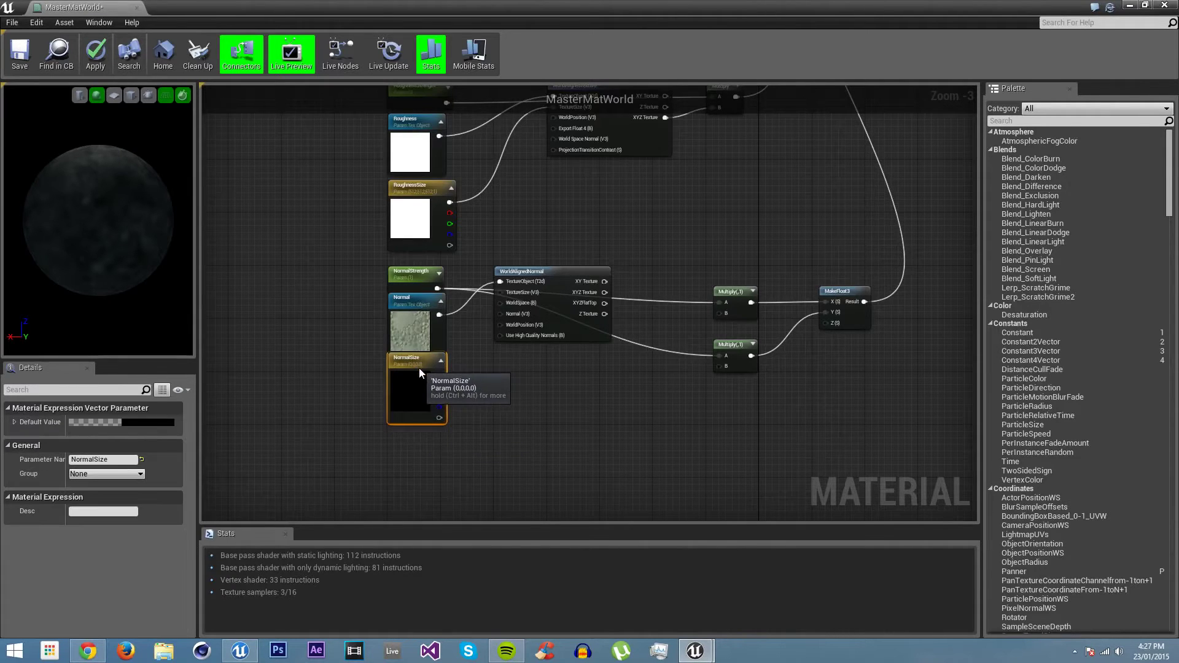
Set NormalSize's red, green and blue defaults to 512 and connect it to the WorldAlignedNormal's TextureSize input.
click(135, 422)
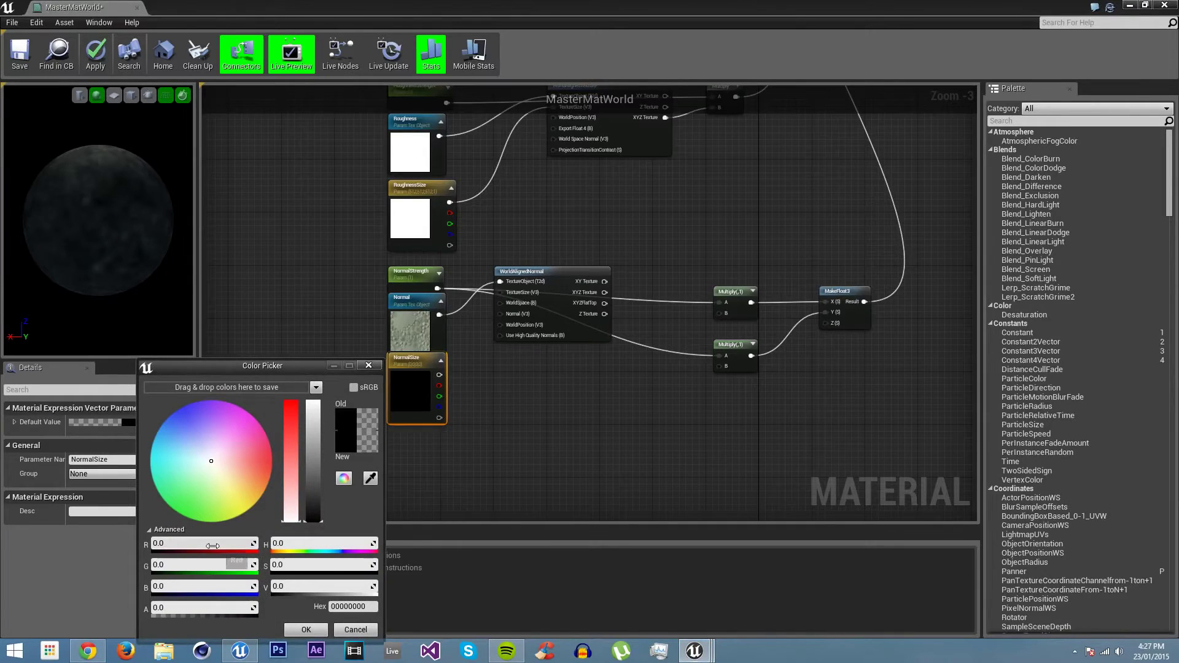
click(214, 543)
text(512)
key(Tab)
text(512)
key(Tab)
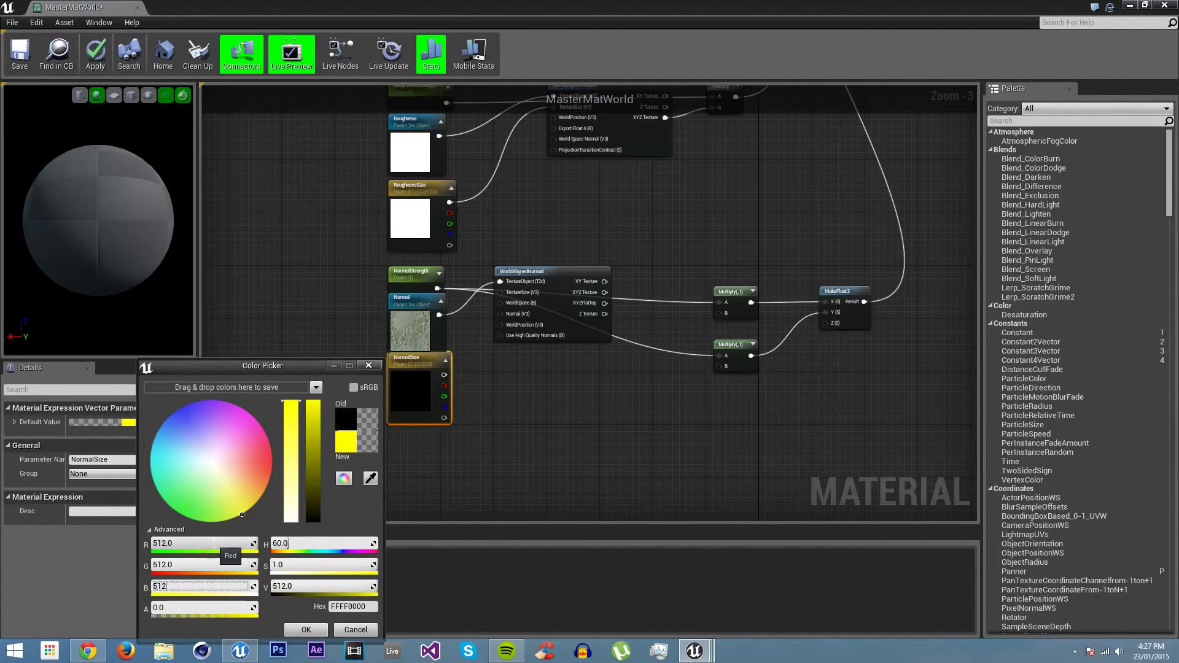
click(306, 630)
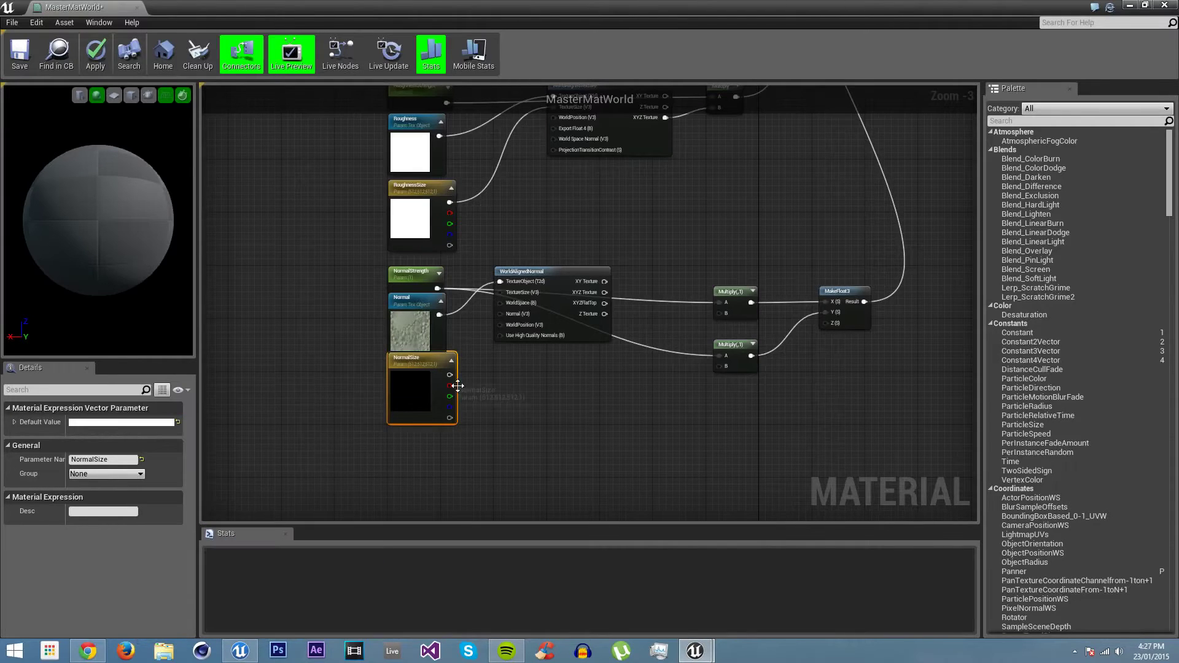
drag(452, 375, 527, 291)
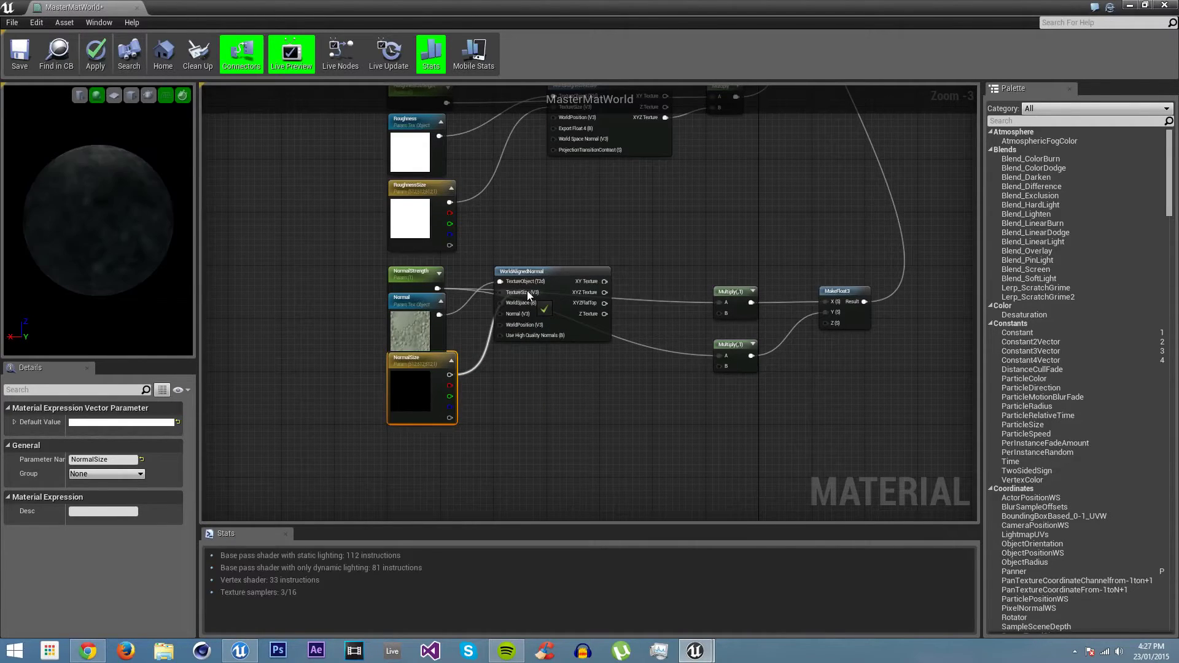
right_drag(597, 247, 574, 263)
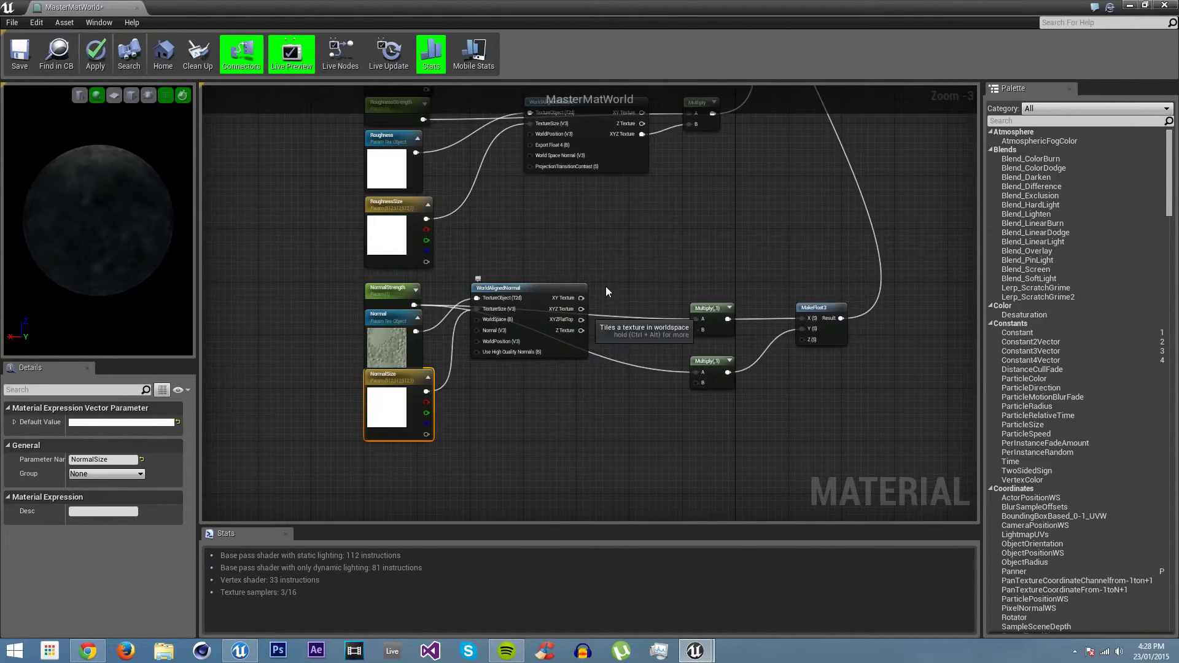
Add a BreakOutFloat3Components node fed by the WorldAlignedNormal's XYZ Texture output and align it beside that node.
right_drag(582, 319, 526, 333)
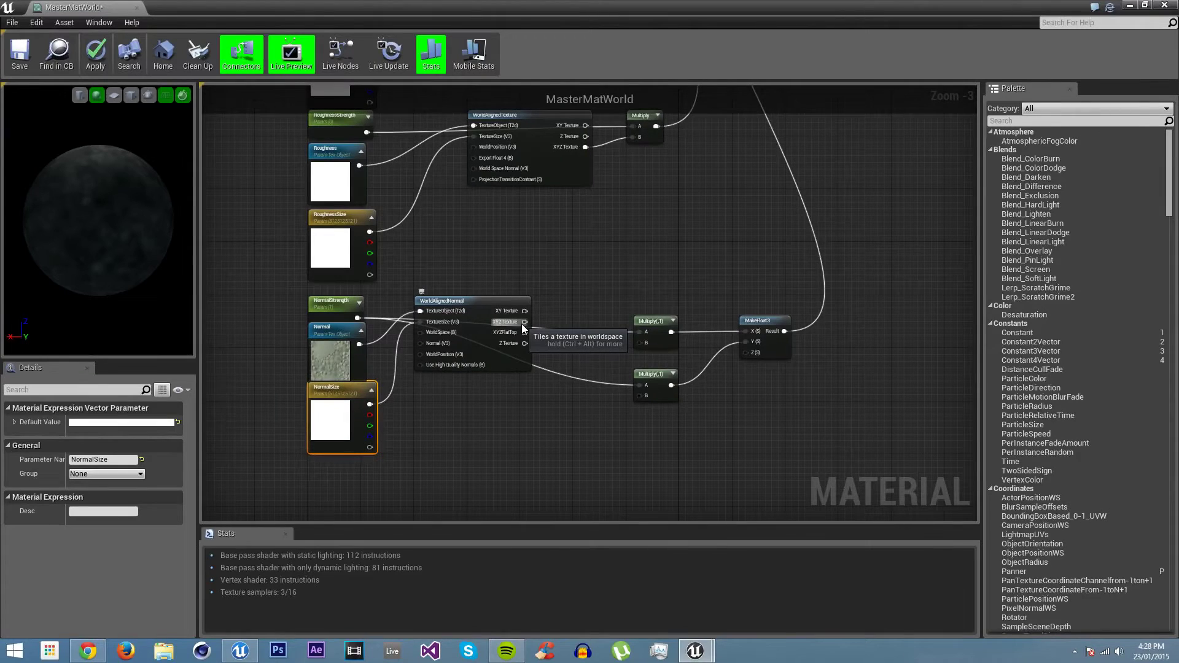
drag(522, 323, 562, 319)
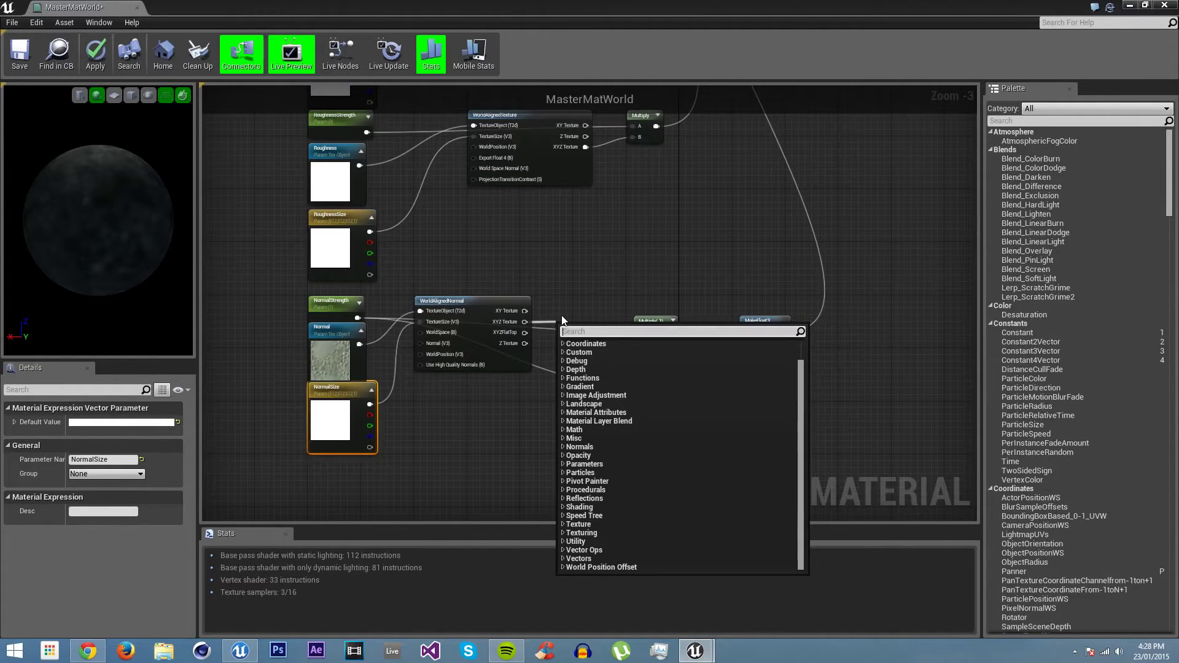
text(break)
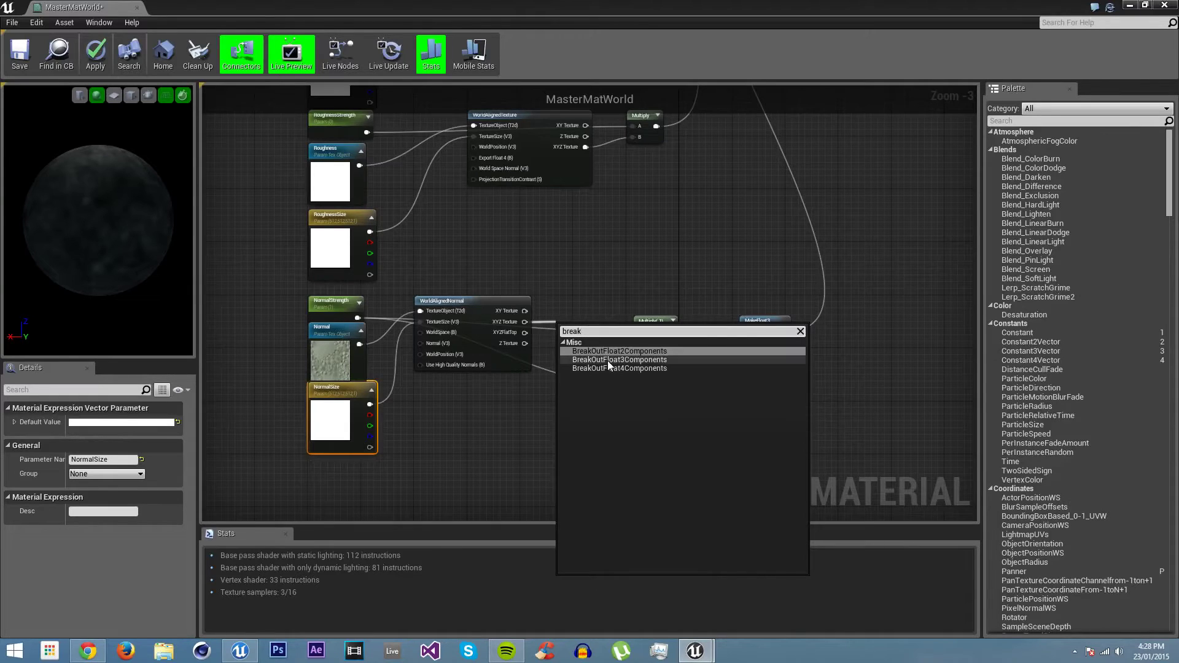
click(603, 359)
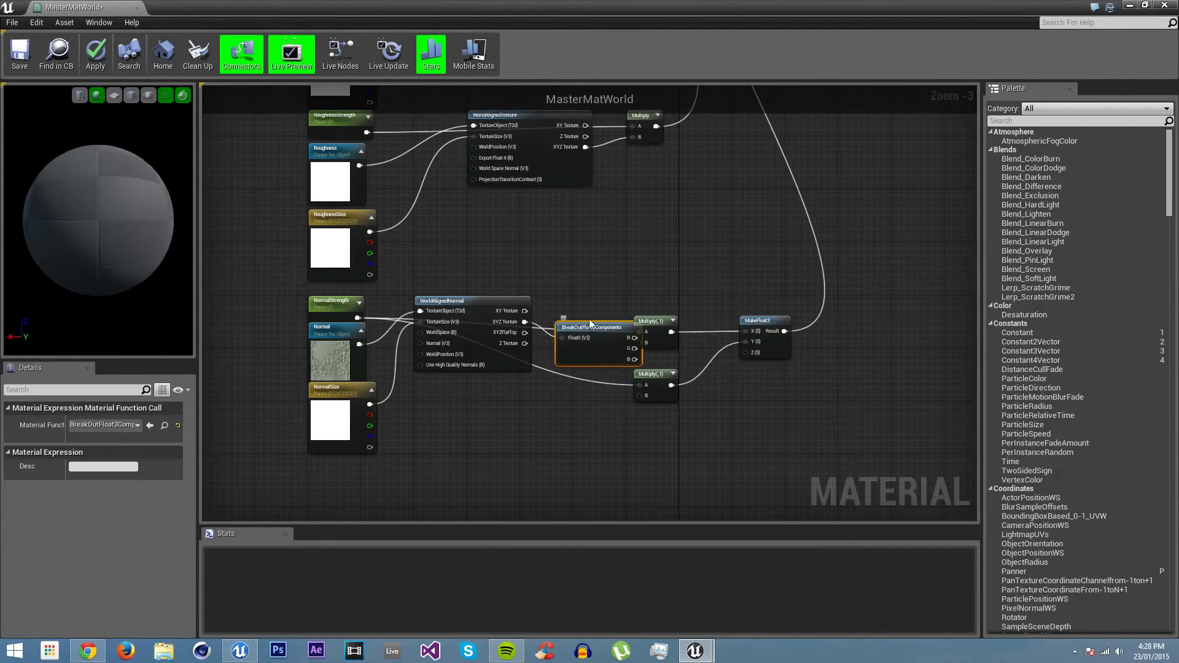
drag(585, 330, 602, 304)
Move the two Multiply nodes and MakeFloat3 together to the right of BreakOutFloat3Components.
right_drag(678, 295, 636, 293)
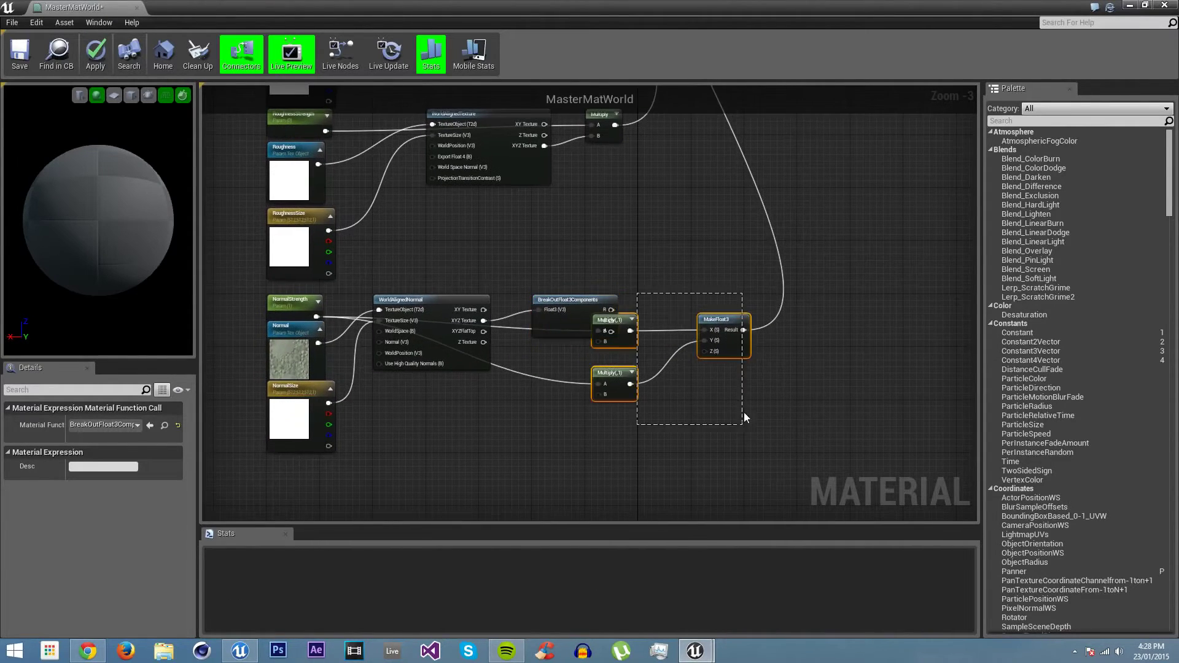
drag(743, 412, 743, 410)
drag(724, 321, 772, 301)
click(716, 287)
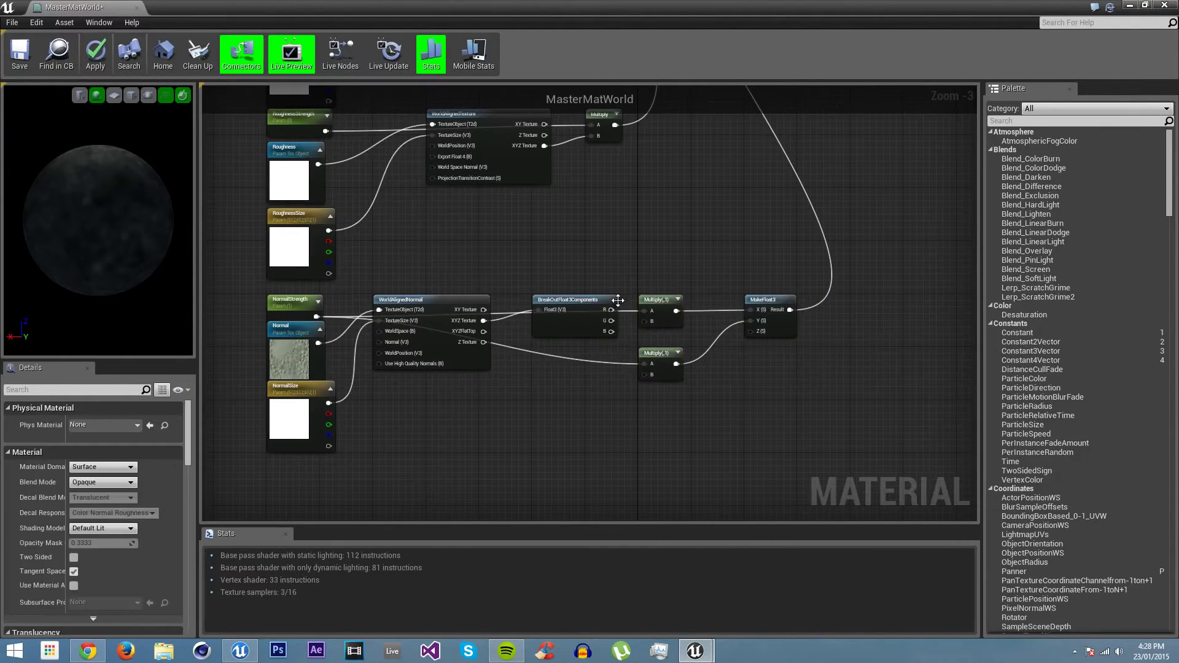
Connect BreakOutFloat3Components' R and G outputs to the two Multiply nodes' B inputs and its B output to MakeFloat3's Z input.
drag(611, 310, 649, 377)
drag(611, 331, 754, 338)
Save the MasterMatWorld material and rotate its preview sphere to check the surface.
right_drag(705, 241, 648, 366)
right_drag(638, 230, 609, 403)
right_drag(574, 276, 602, 376)
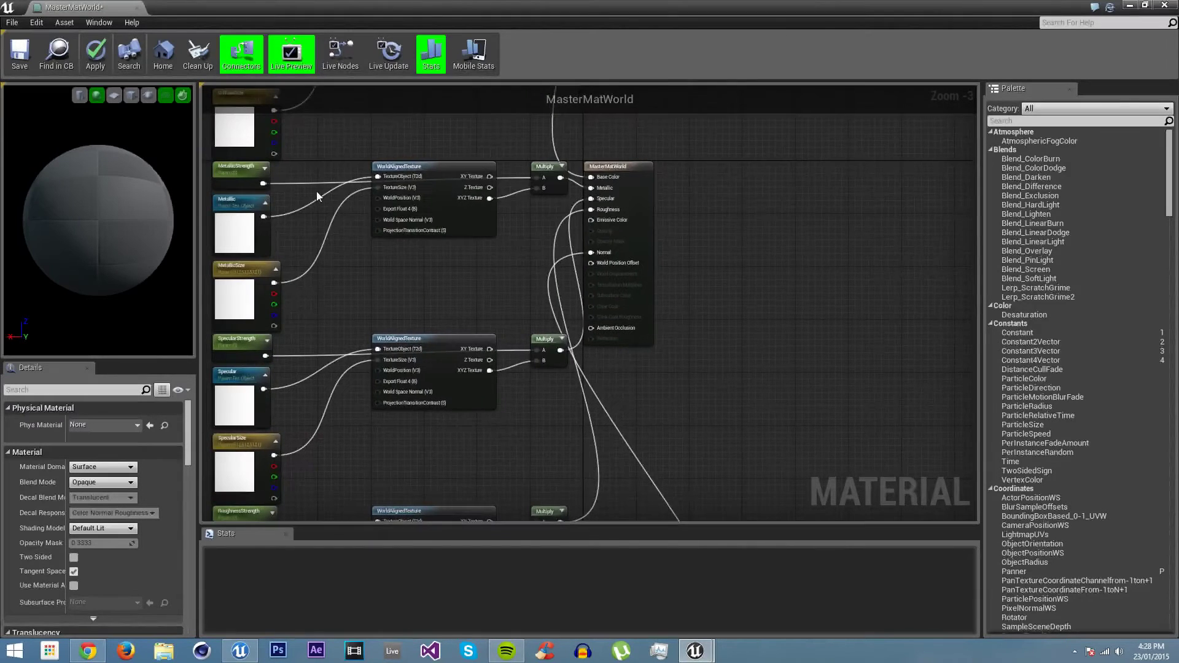
click(20, 54)
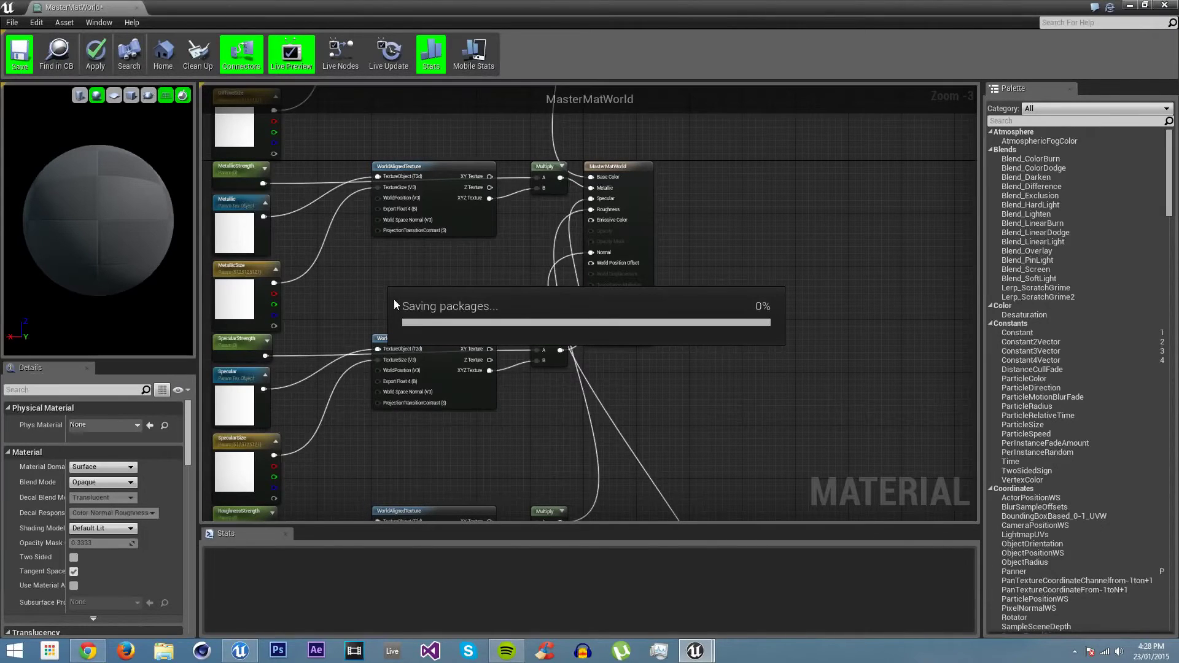
drag(136, 180, 147, 247)
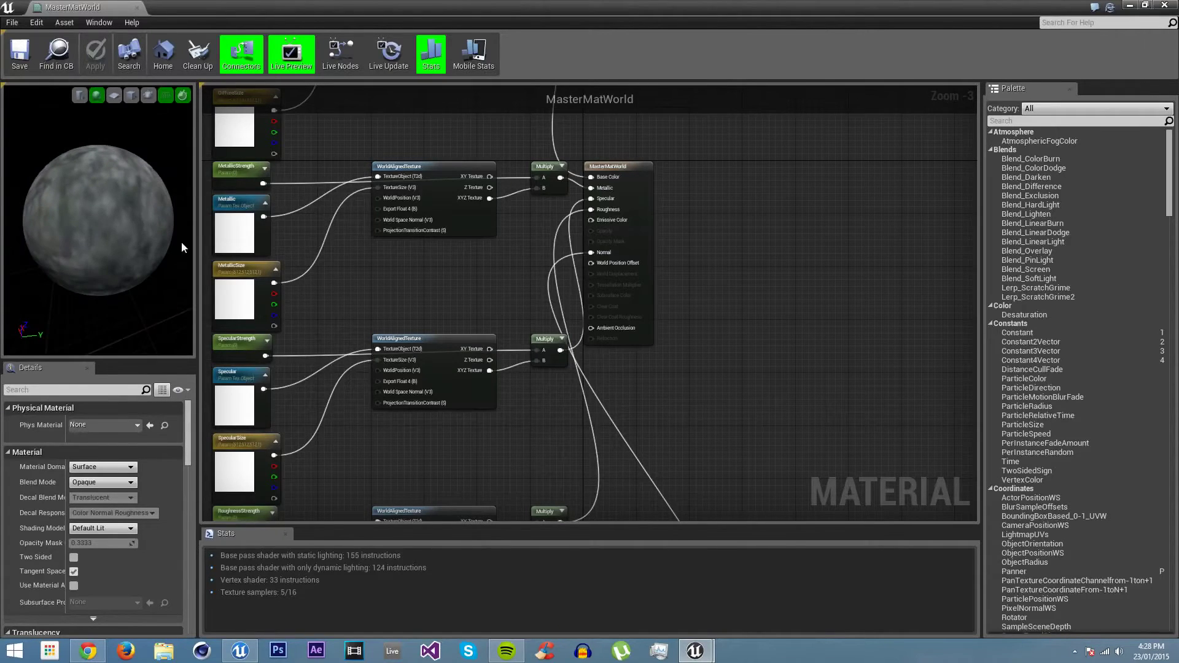
Return to the level editor, create a material instance of MasterMatWorld and save it.
click(1131, 9)
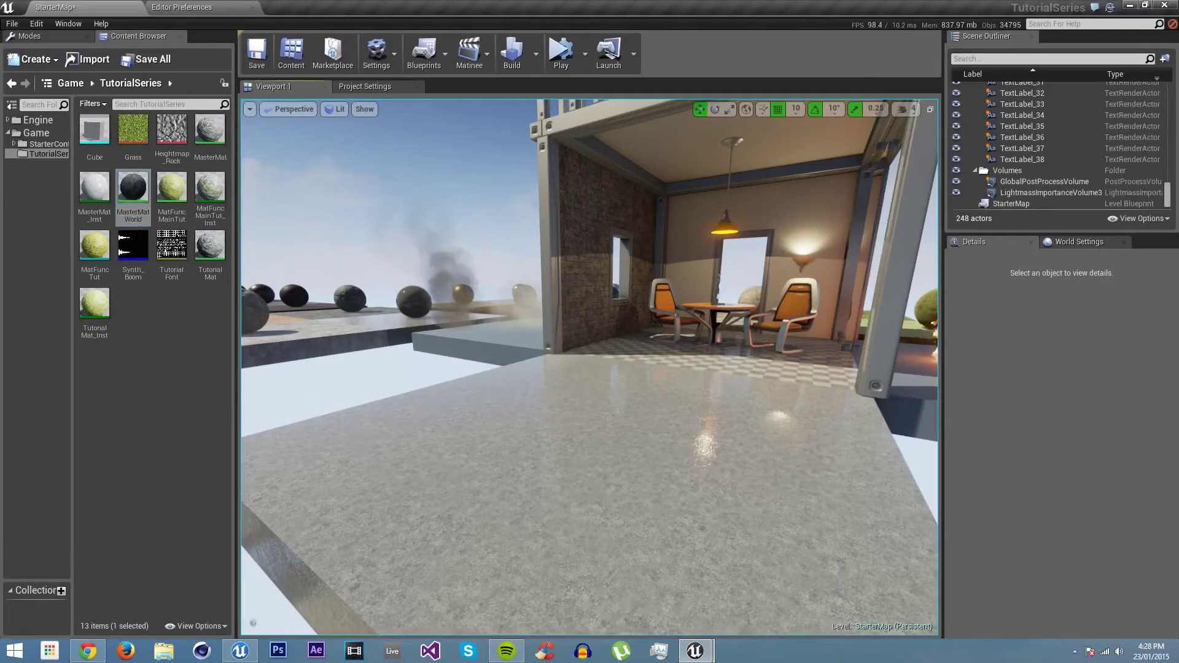
scroll(493, 292, down, 3)
right_click(131, 193)
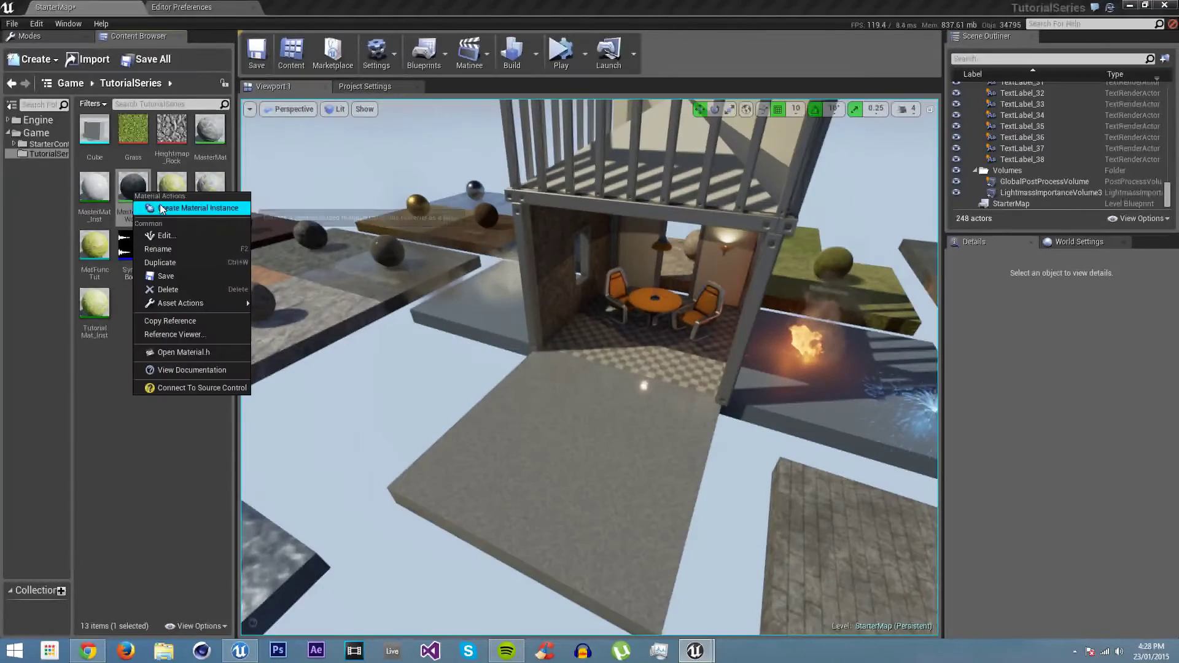
click(162, 200)
key(ctrl+s)
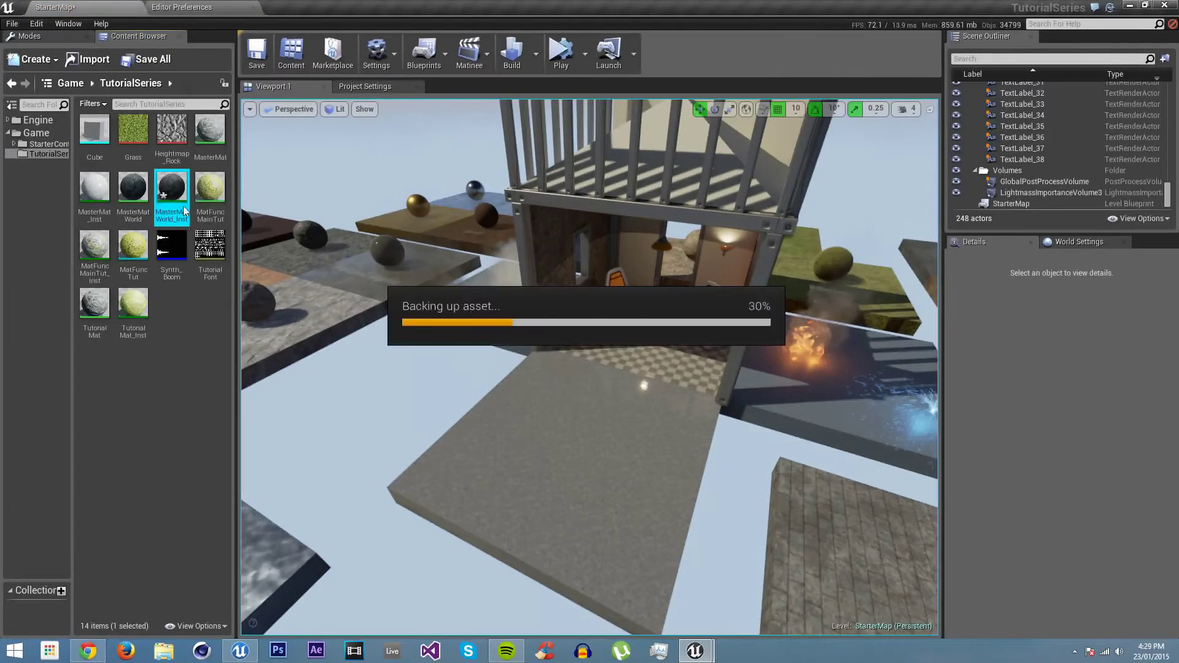
Apply MasterMatWorld_Inst to the floor slab in front of the furnished room.
drag(283, 264, 526, 455)
scroll(527, 455, up, 5)
right_drag(526, 455, 590, 430)
right_drag(497, 412, 497, 368)
Open MasterMatWorld_Inst, enable its DiffuseSize override and set red, green and blue to 256.
double_click(170, 188)
drag(304, 9, 255, 63)
scroll(83, 284, down, 6)
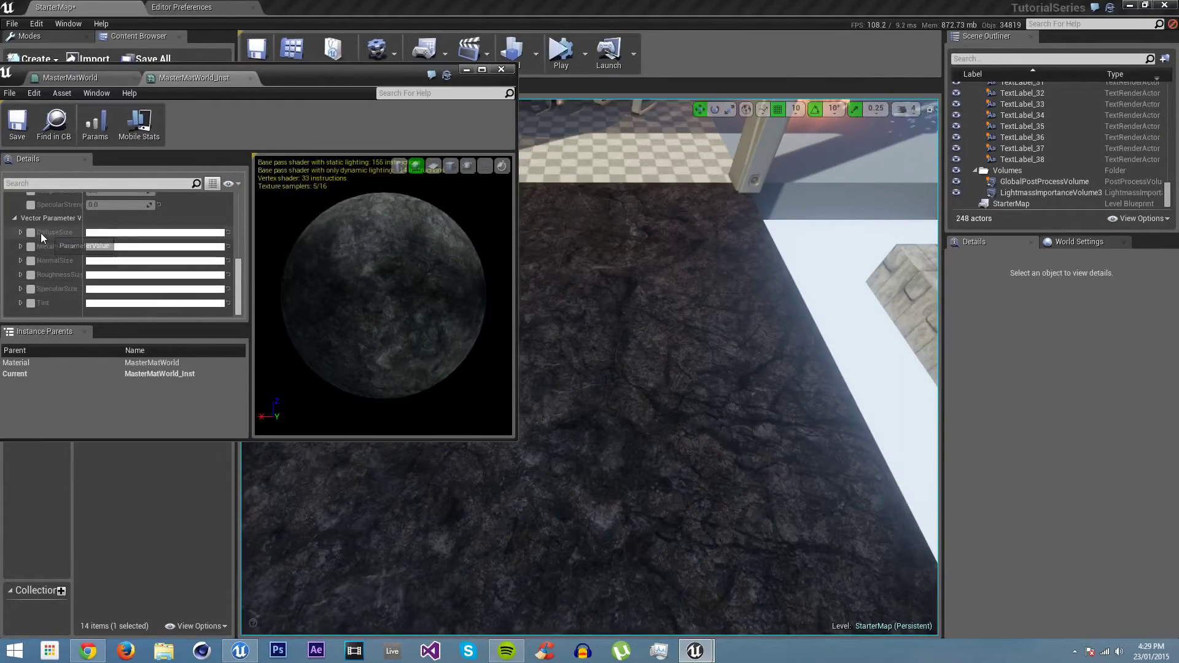
click(31, 232)
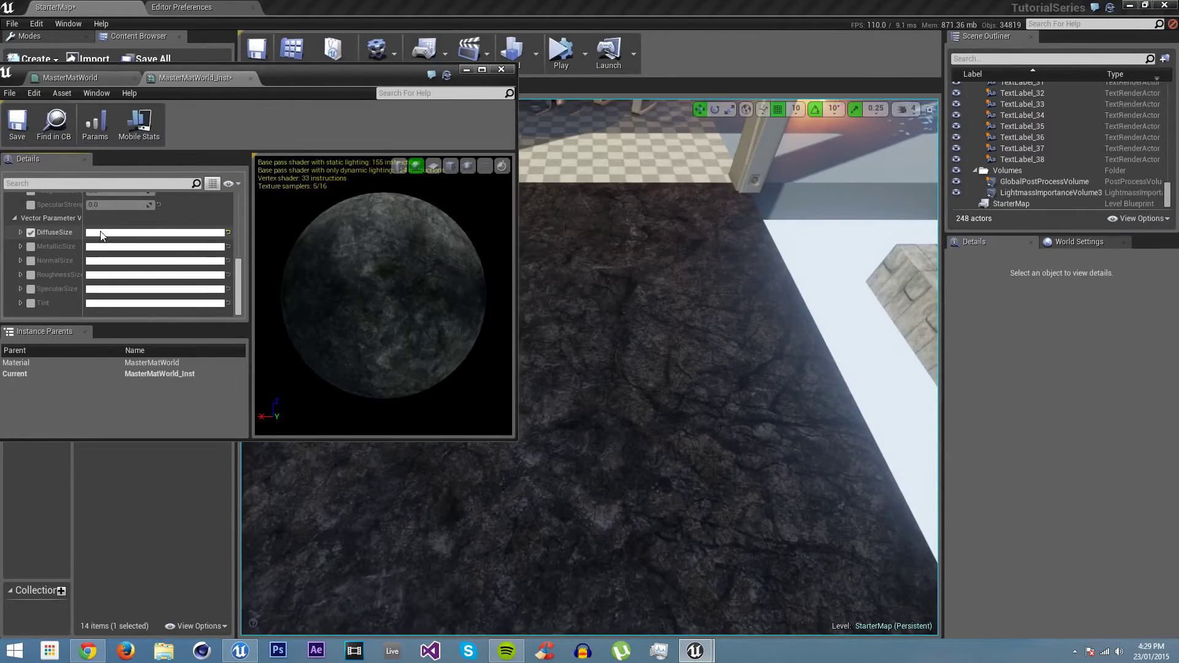
click(103, 234)
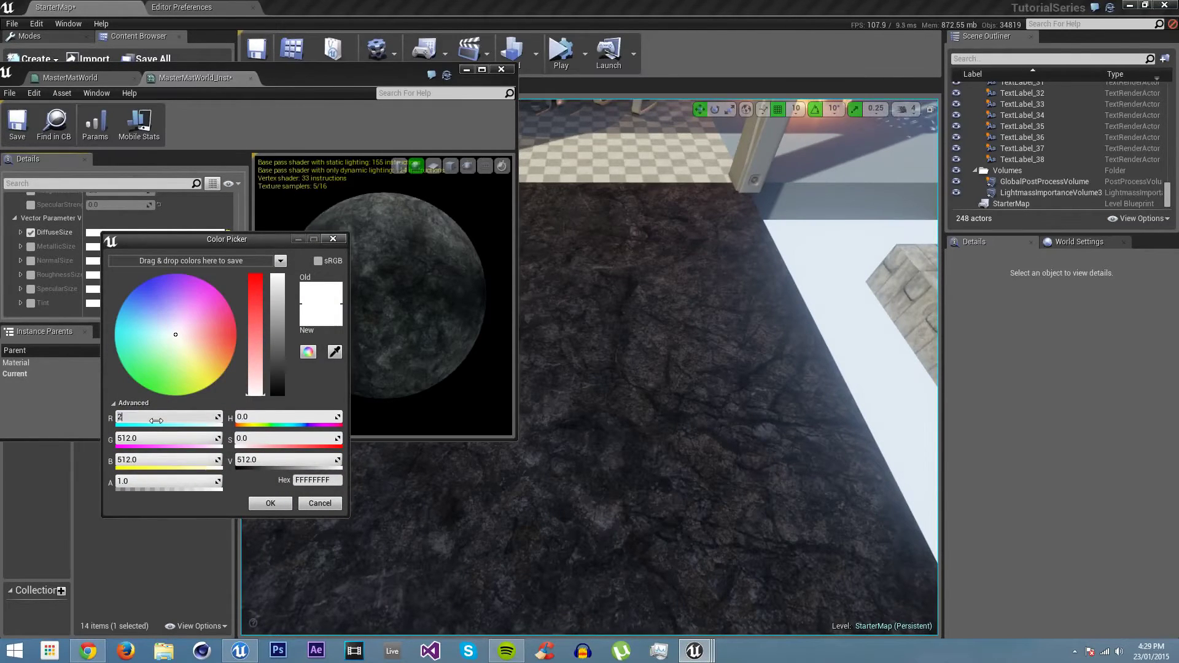
key(Return)
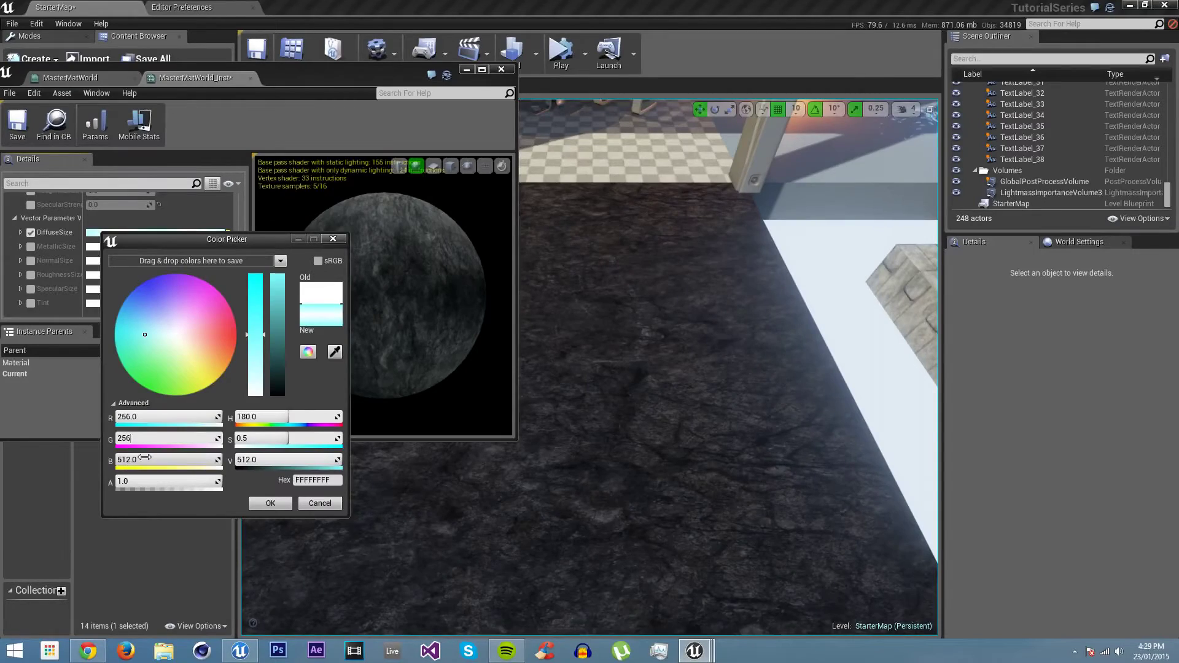
click(144, 457)
click(270, 505)
Inspect the diffuse texture's scale on the floor slab with the instance editor out of the way.
right_drag(529, 413, 493, 122)
click(466, 70)
right_drag(699, 289, 681, 307)
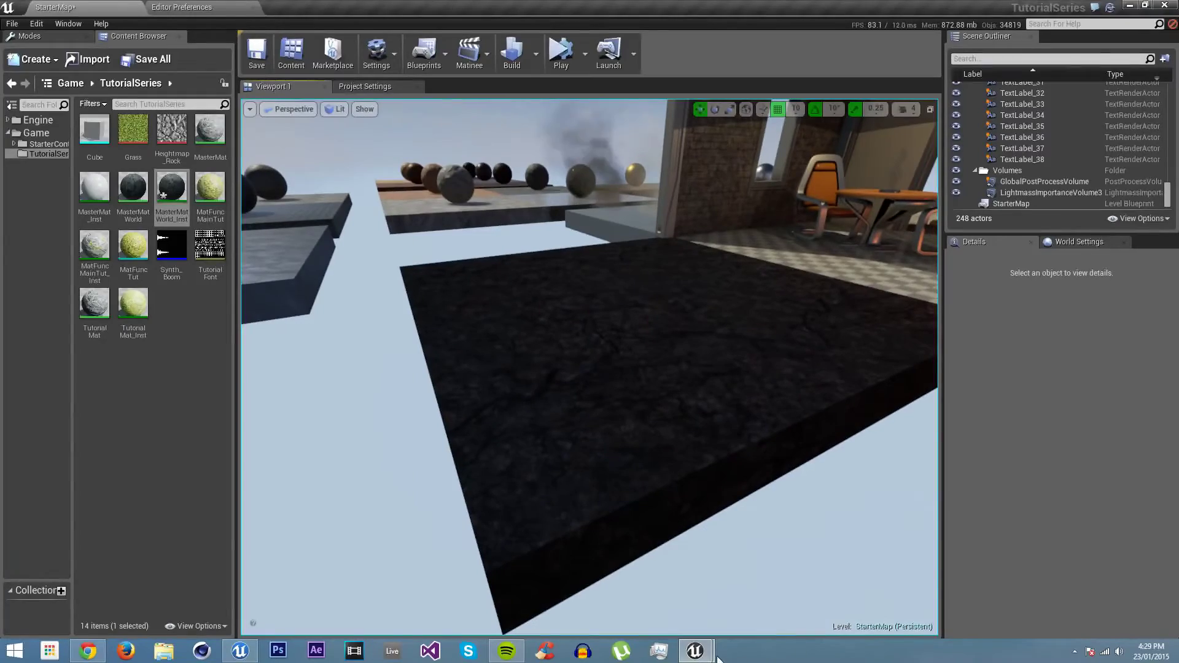
mouse_move(695, 651)
click(758, 584)
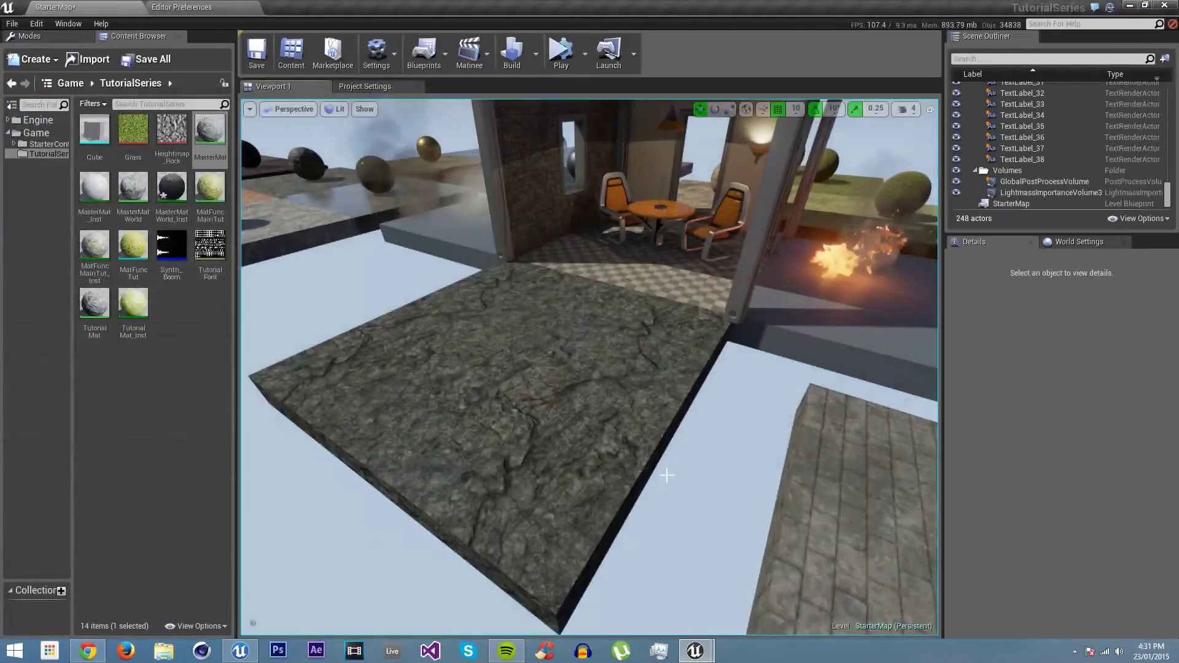
Bring up the MasterMatWorld material graph and select its Normal texture object parameter.
mouse_move(695, 651)
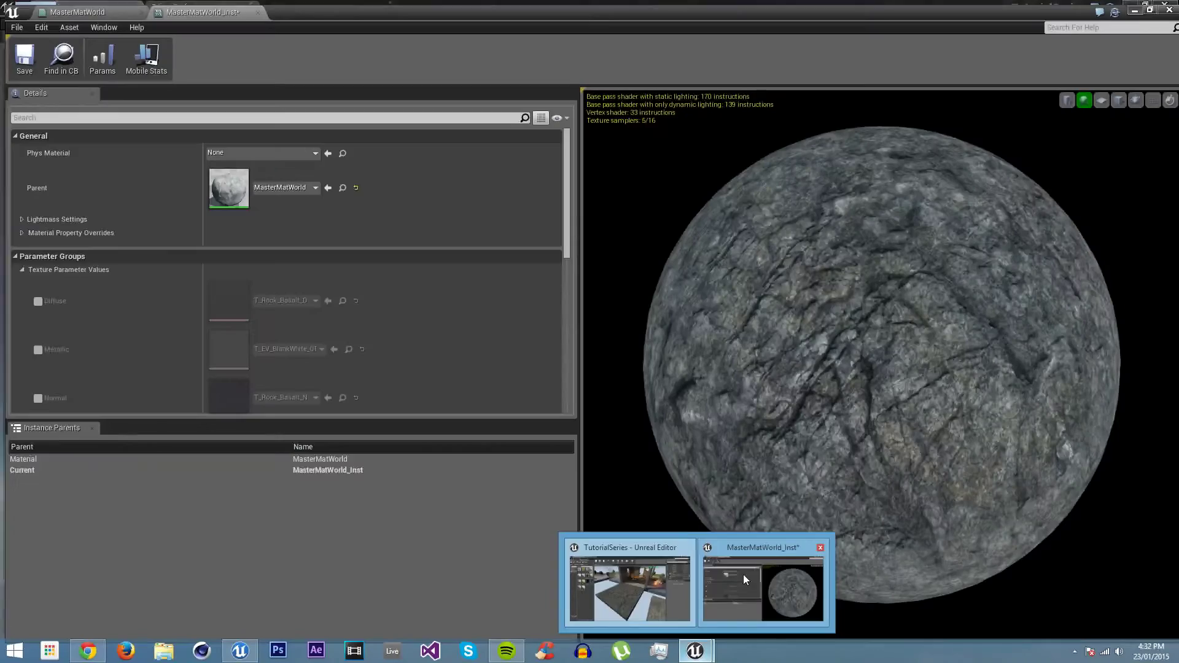
click(743, 574)
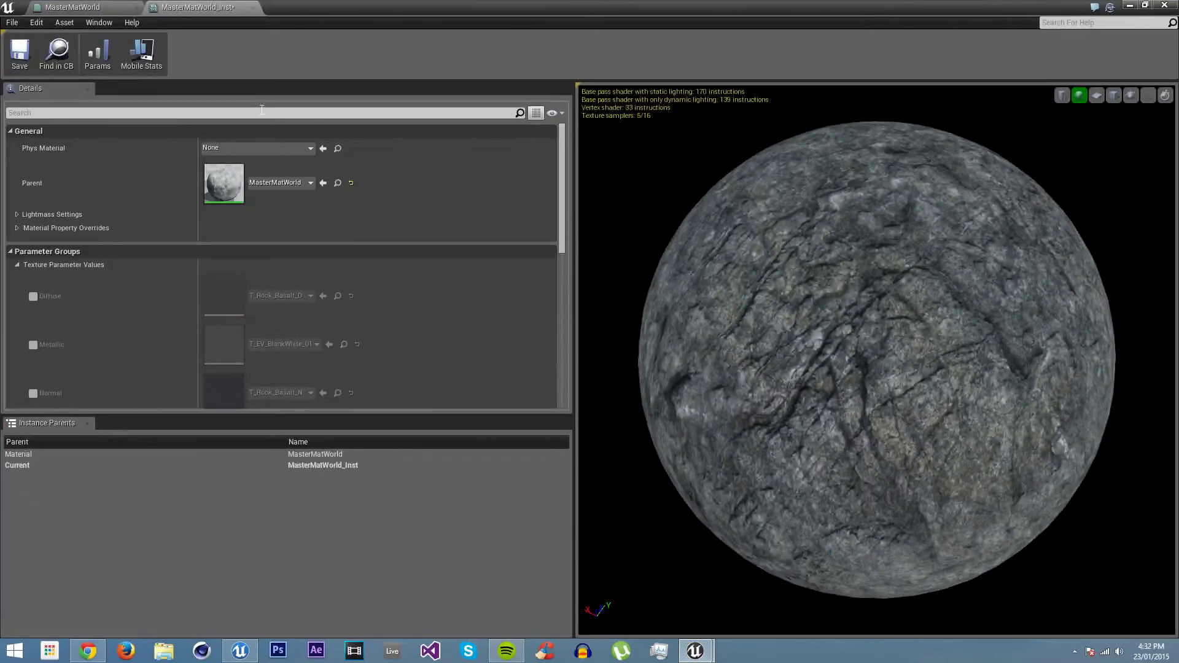
click(112, 6)
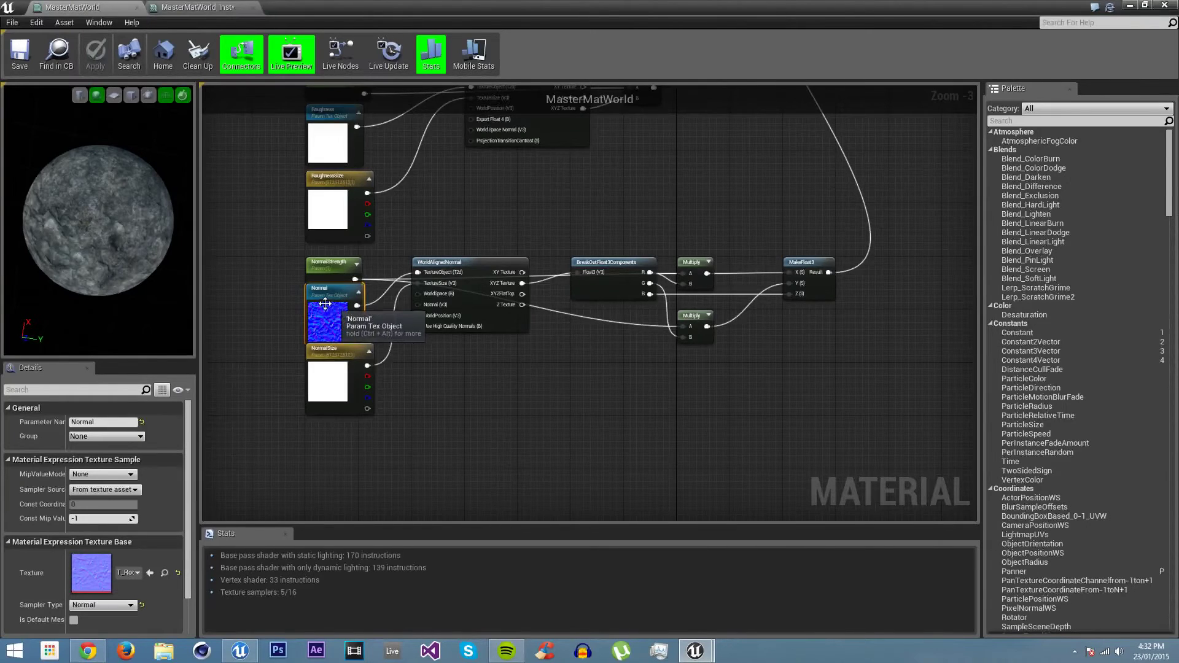
click(298, 315)
click(334, 296)
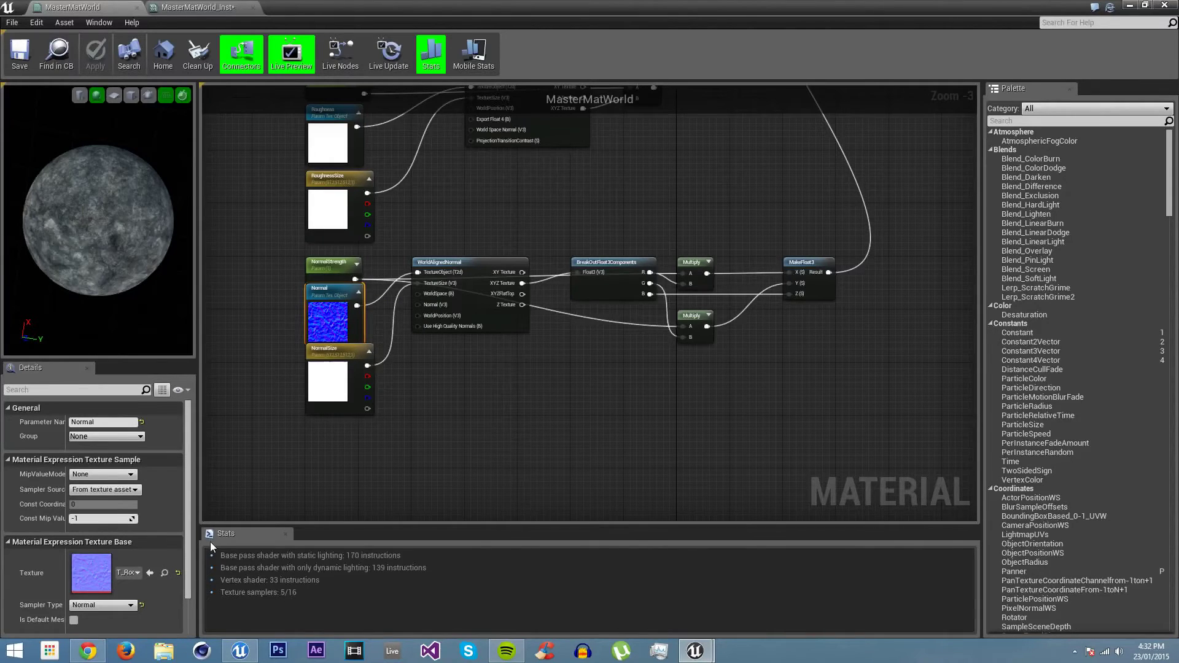
Reset the Normal parameter's texture, assign T_Rock_Basalt_N to it and save the material.
click(178, 573)
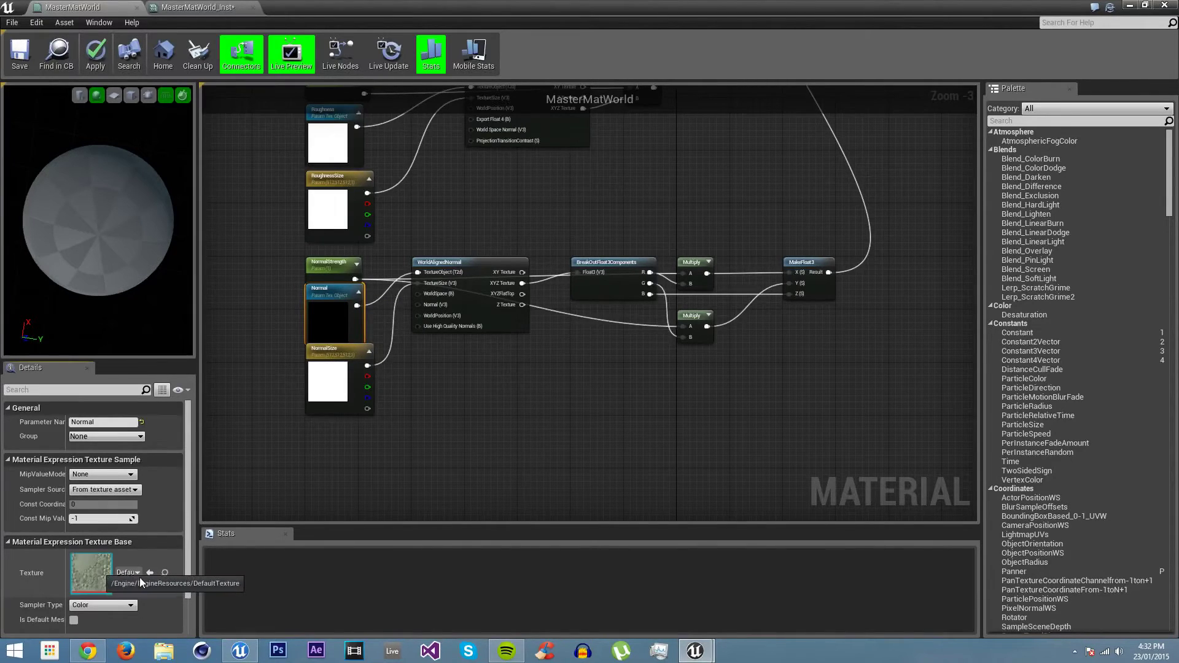
click(129, 572)
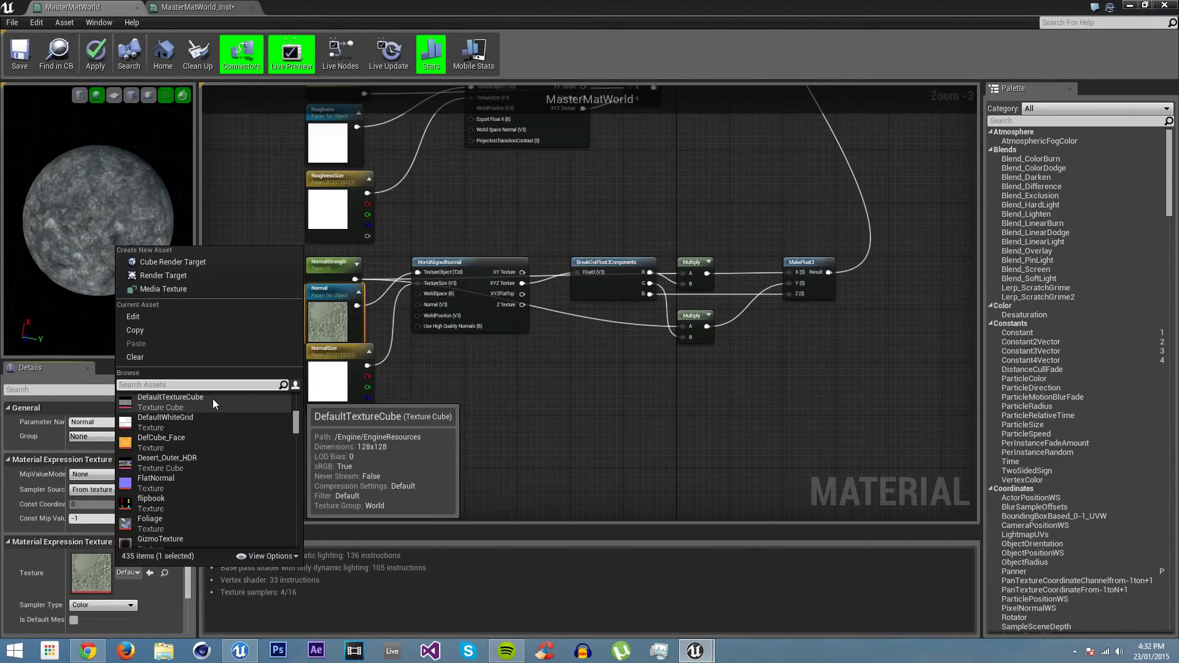
text(basalt)
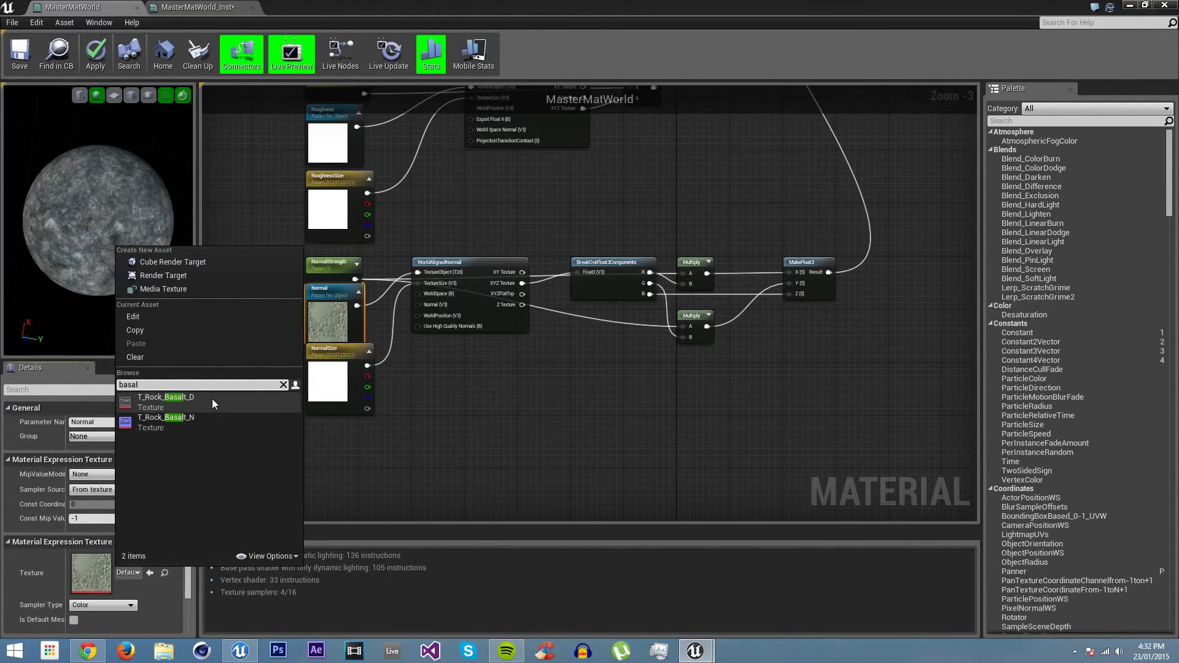
click(182, 422)
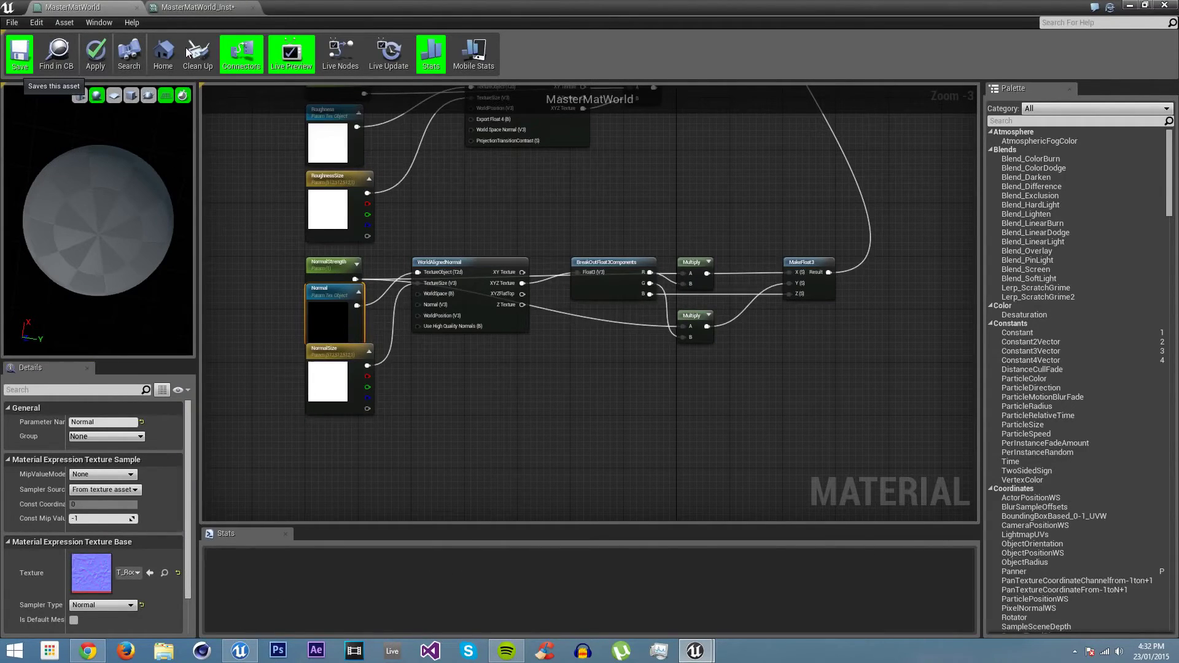
key(ctrl+s)
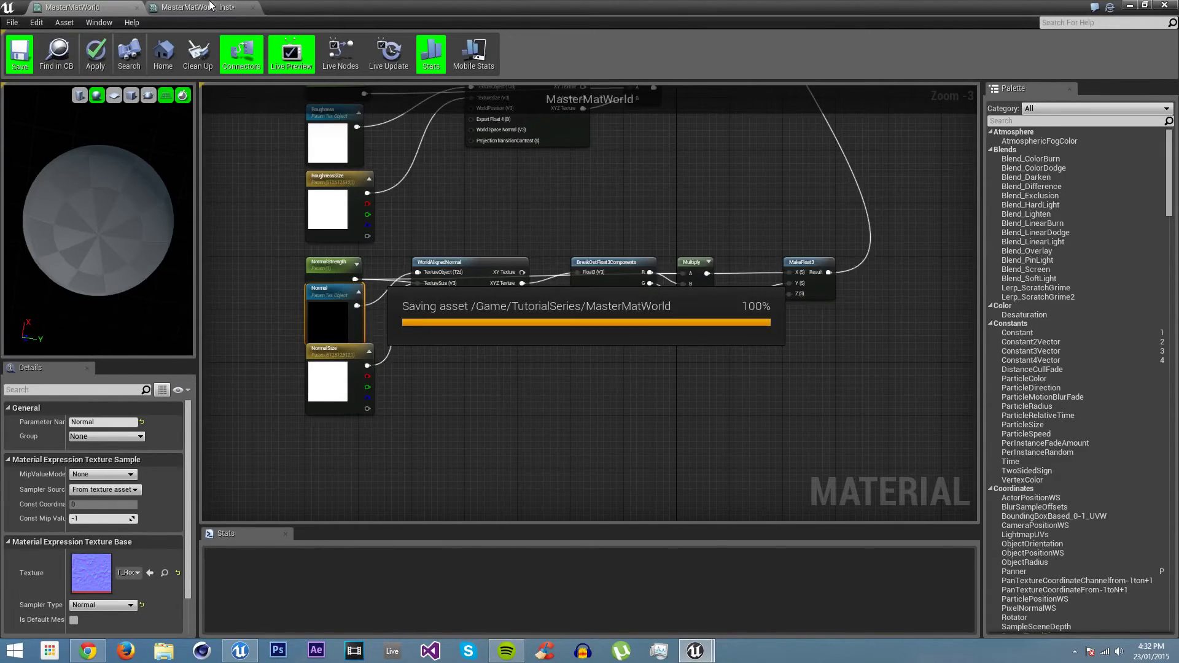
Shrink the MasterMatWorld_Inst editor to a narrow window beside the viewport, showing the vector parameters with readable names.
click(301, 13)
drag(272, 103, 299, 80)
drag(558, 402, 382, 430)
drag(243, 452, 242, 619)
scroll(138, 378, down, 10)
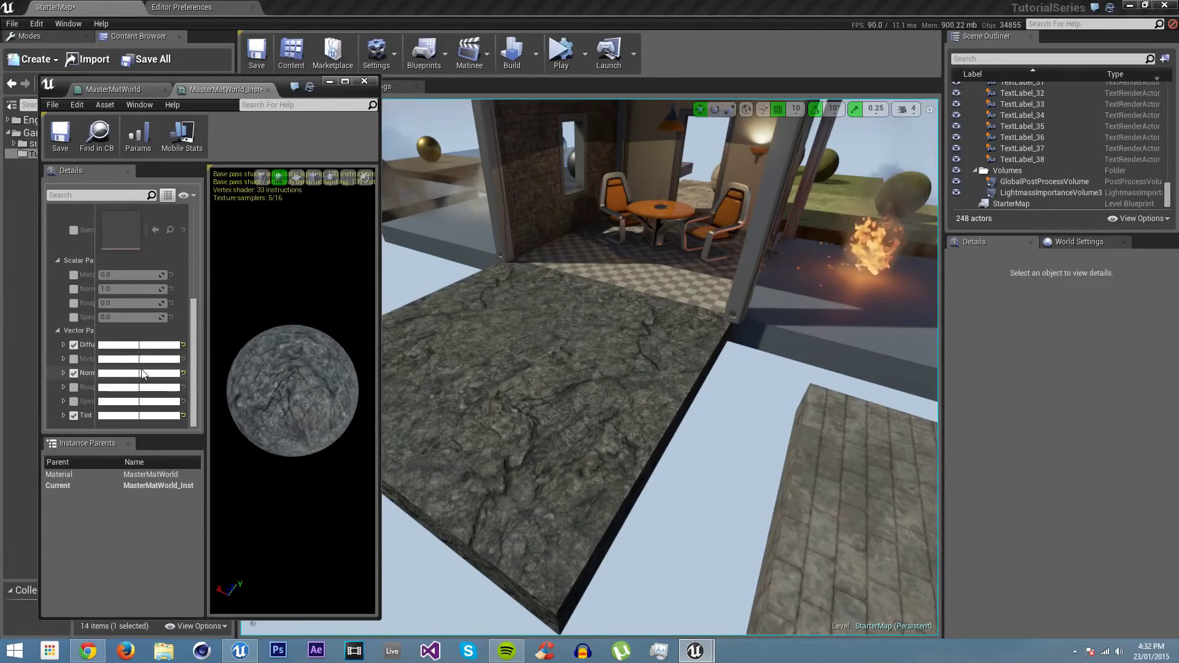
drag(97, 345, 130, 356)
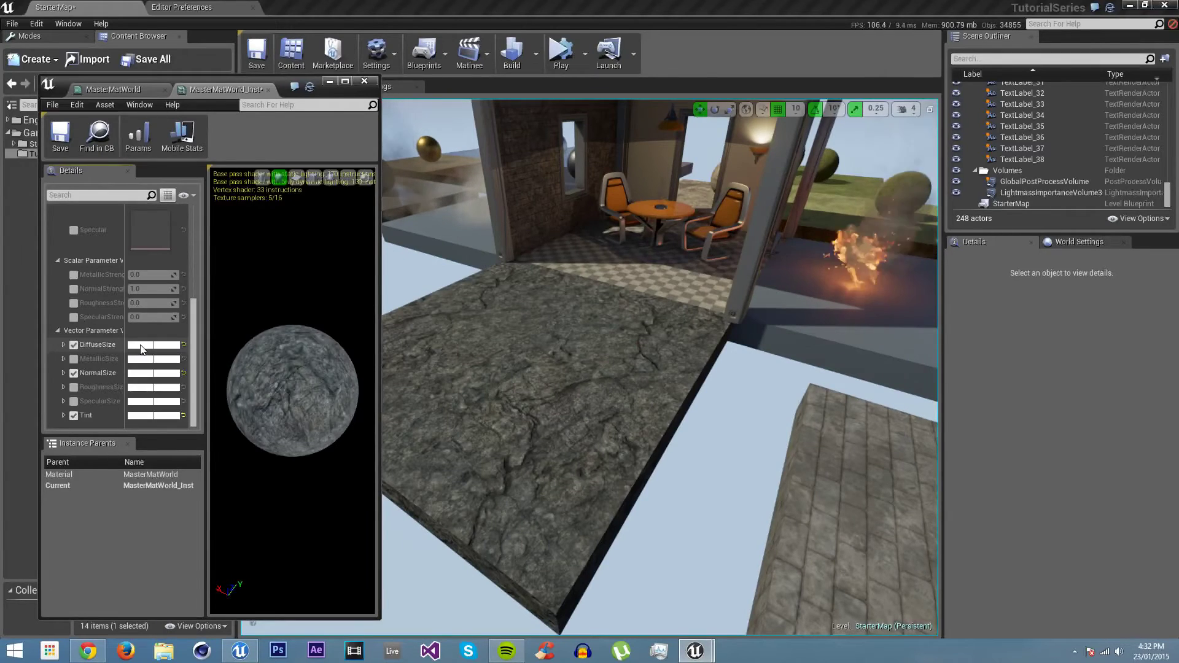
Try red and green values of 1 for the instance's DiffuseSize.
click(141, 348)
click(174, 532)
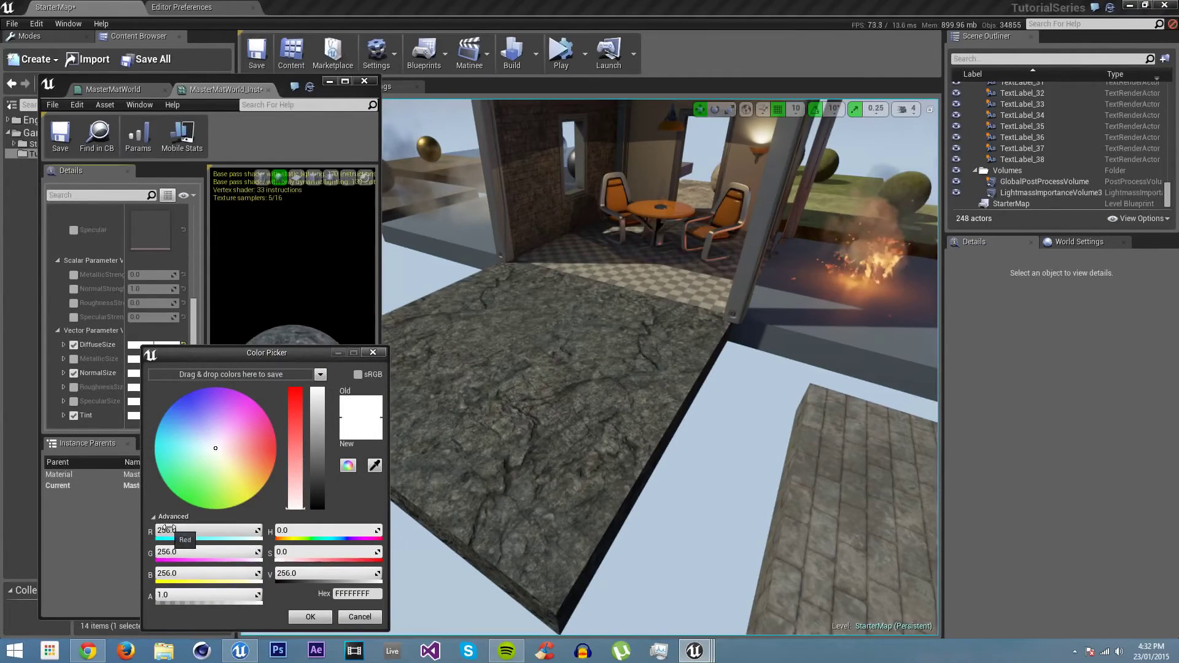
text(1)
key(Return)
click(184, 551)
text(1)
key(Return)
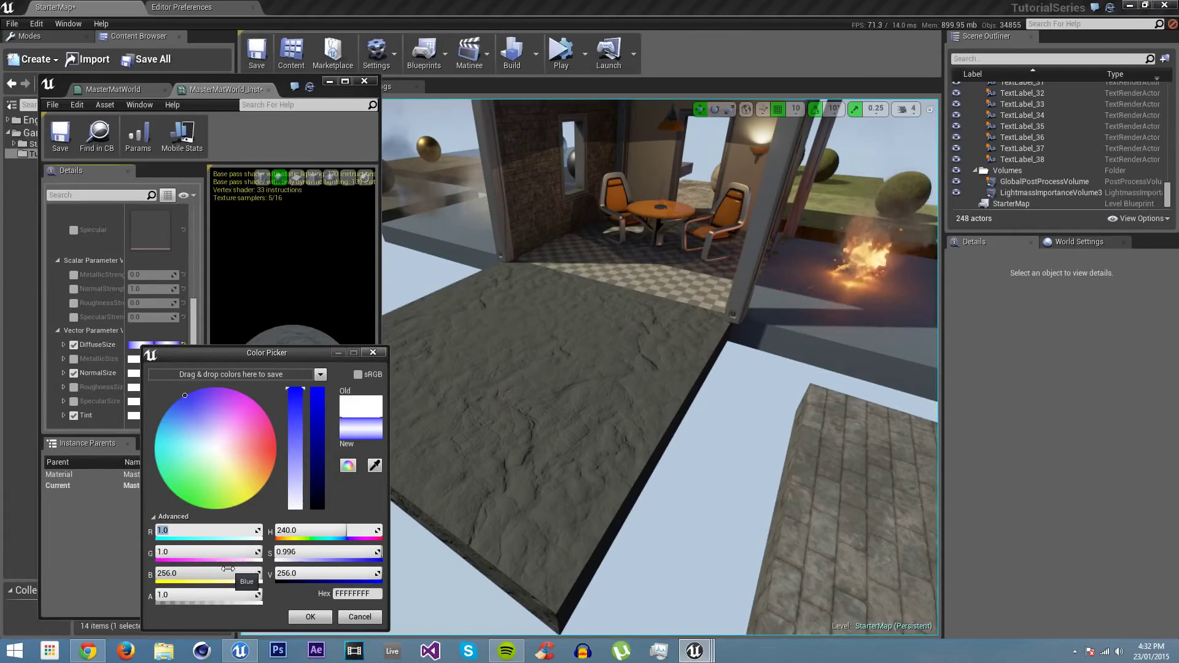
Set DiffuseSize's red, green and blue values to 128 and accept the change.
text(128)
key(Tab)
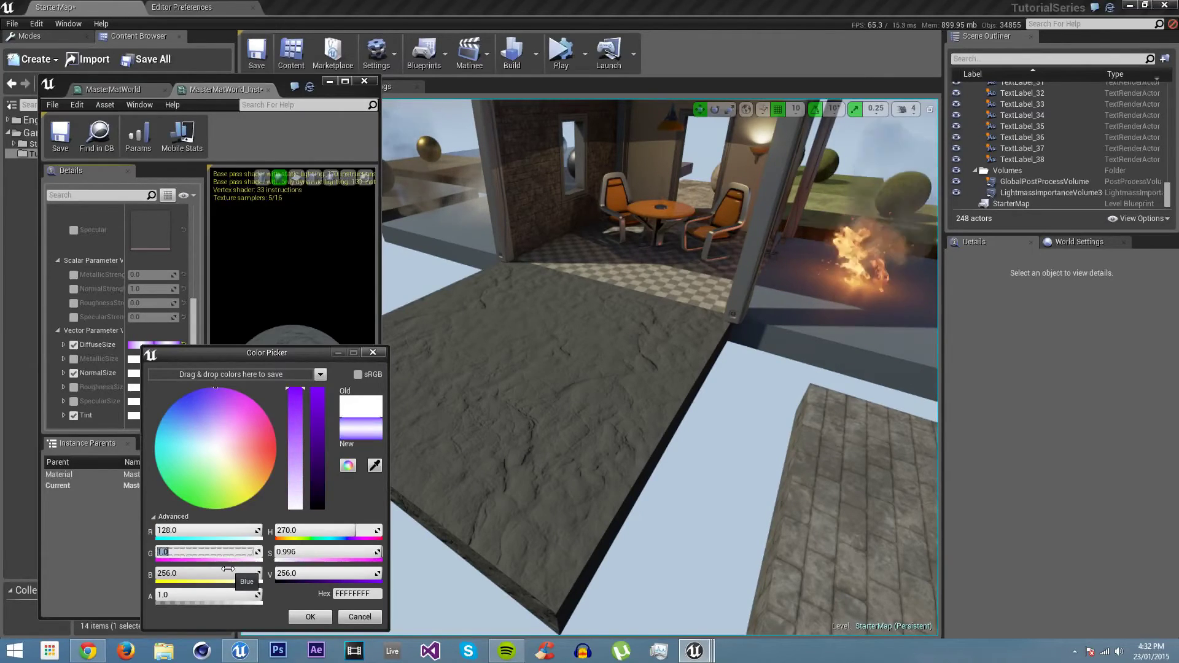
text(128)
key(Tab)
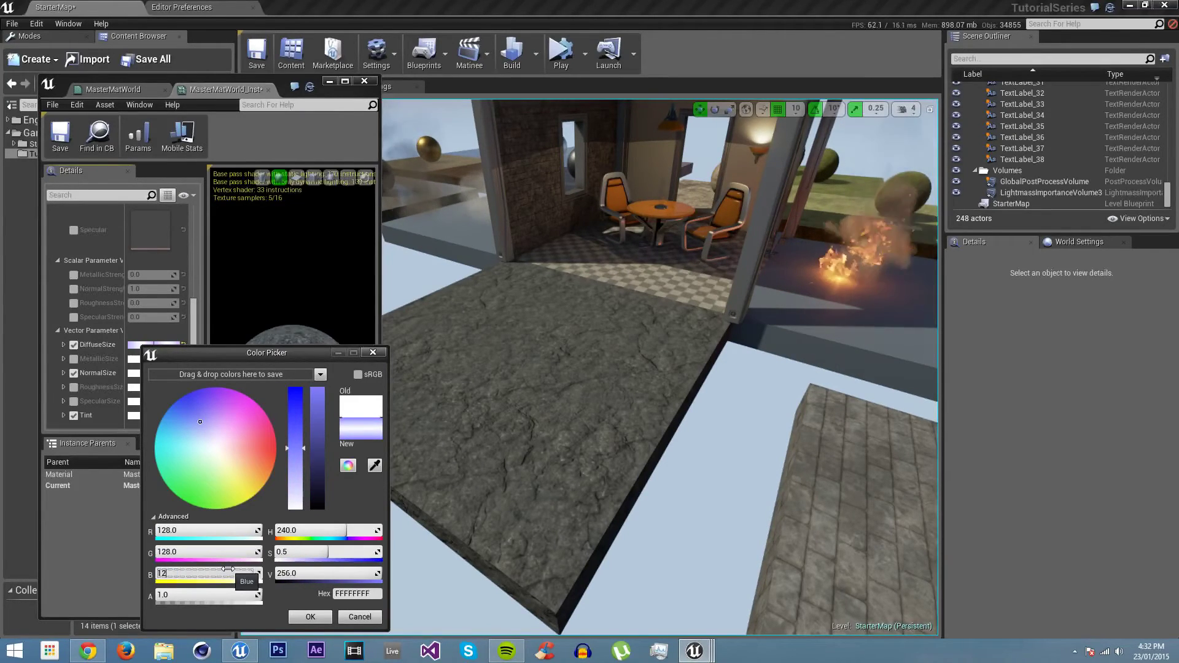
text(128)
click(310, 616)
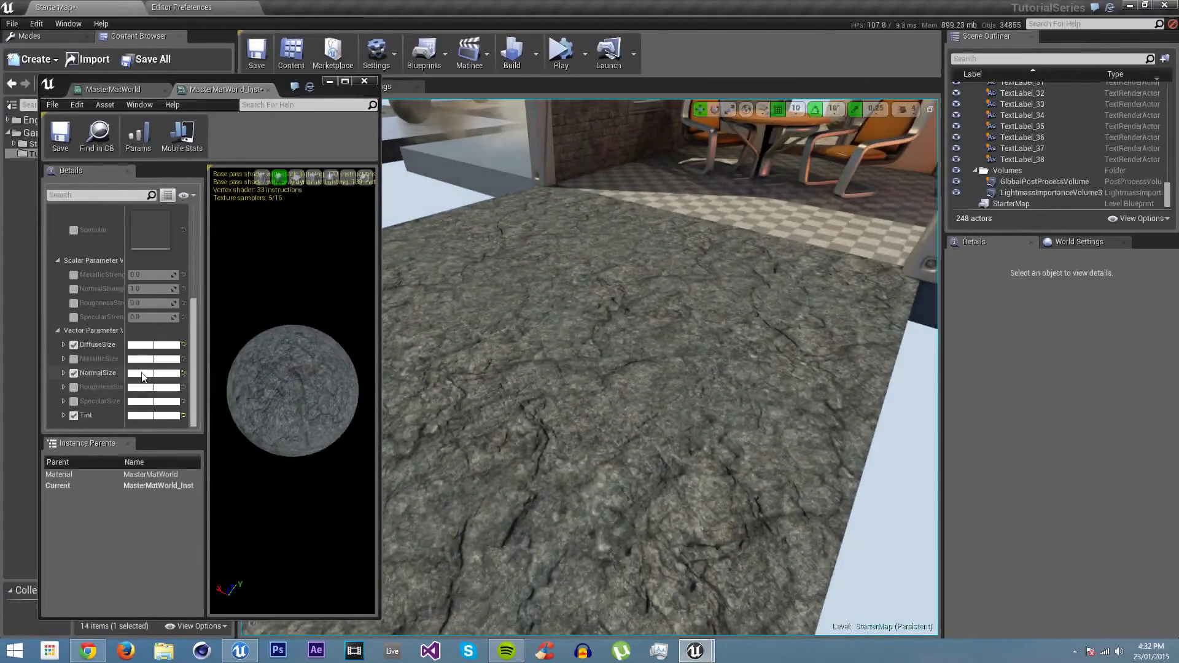
Set NormalSize's red, green and blue values to 128, accept the change and view the floor.
click(142, 373)
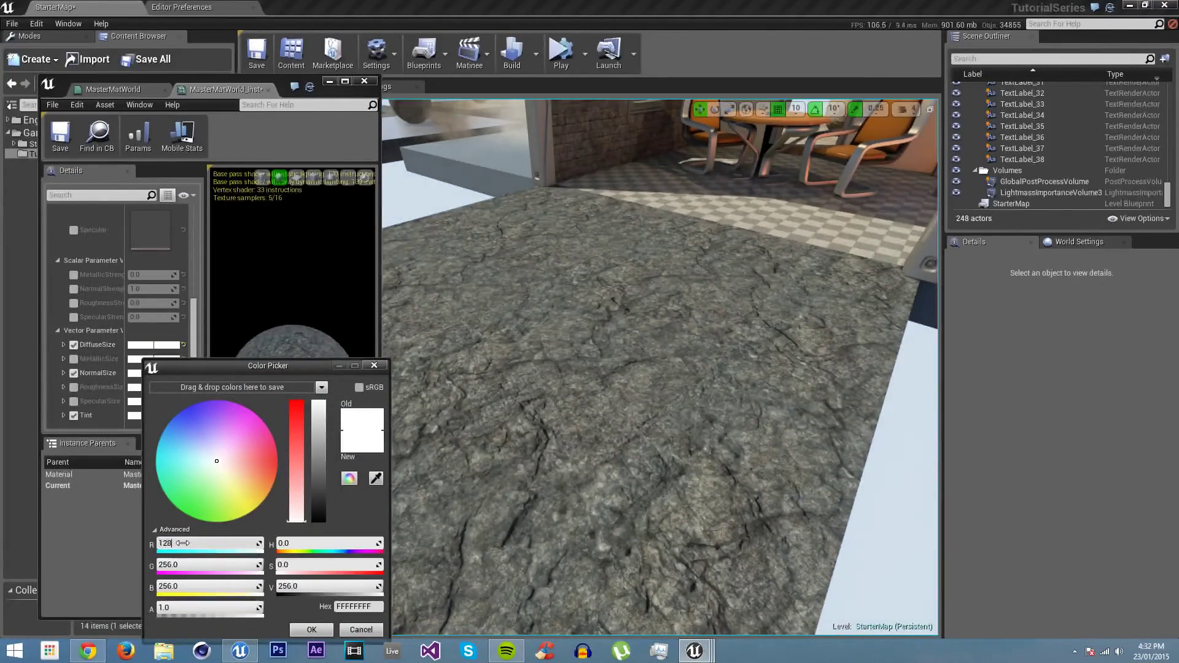
key(Tab)
key(Tab)
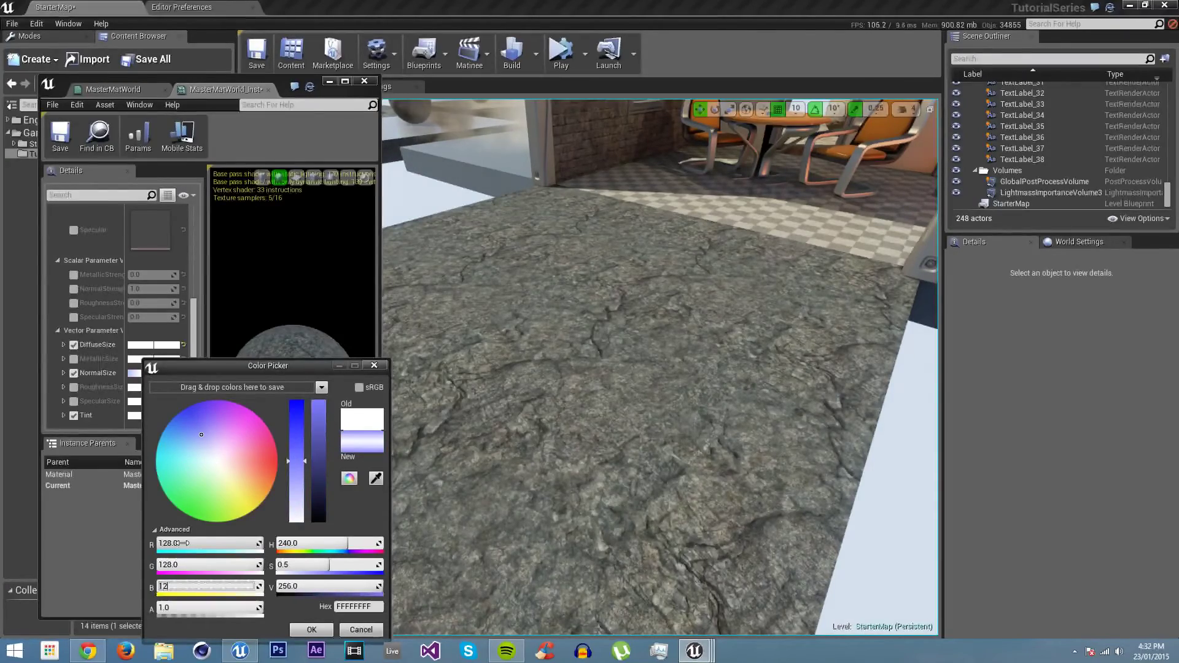
text(128)
click(309, 629)
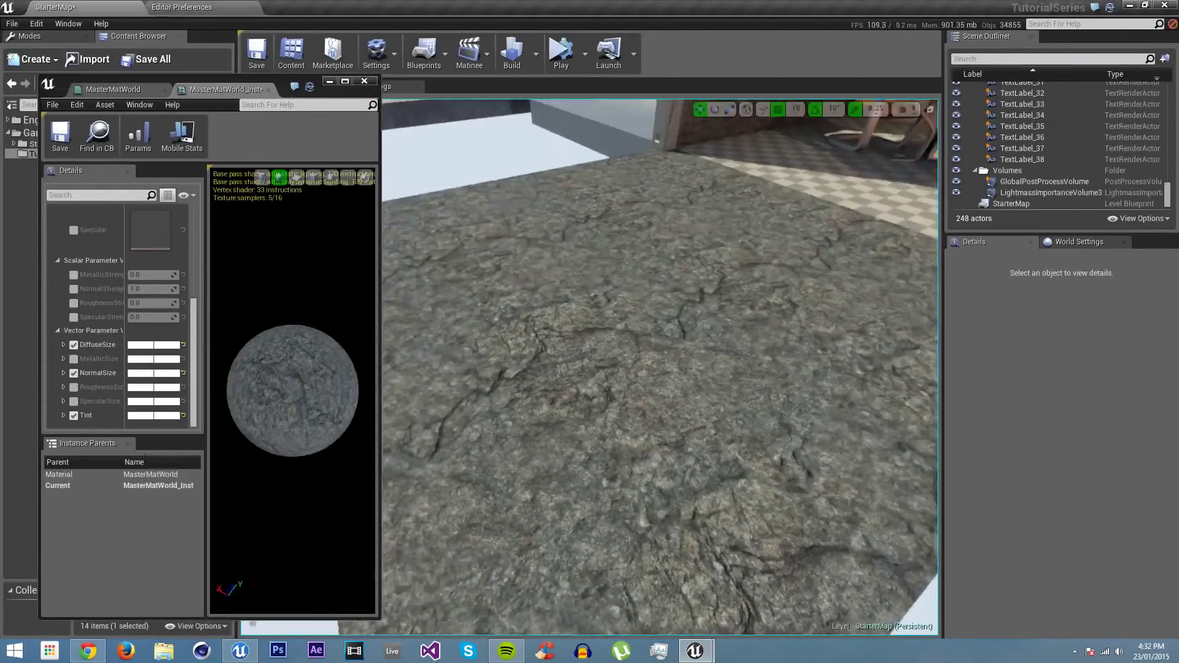
mouse_move(660, 368)
right_down()
mouse_move(654, 390)
mouse_move(666, 363)
right_up()
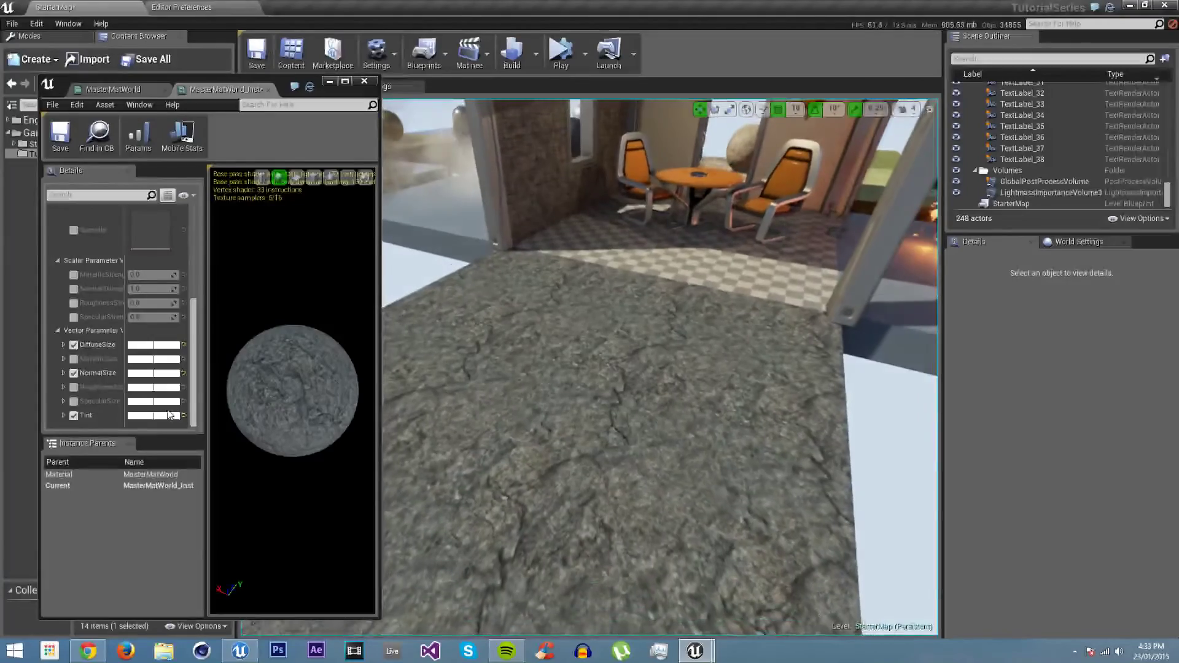
Try a blue colour for the instance's Tint parameter and discard it.
click(144, 416)
mouse_move(244, 447)
mouse_down()
mouse_move(208, 423)
mouse_move(248, 424)
mouse_move(264, 466)
mouse_move(174, 433)
mouse_up()
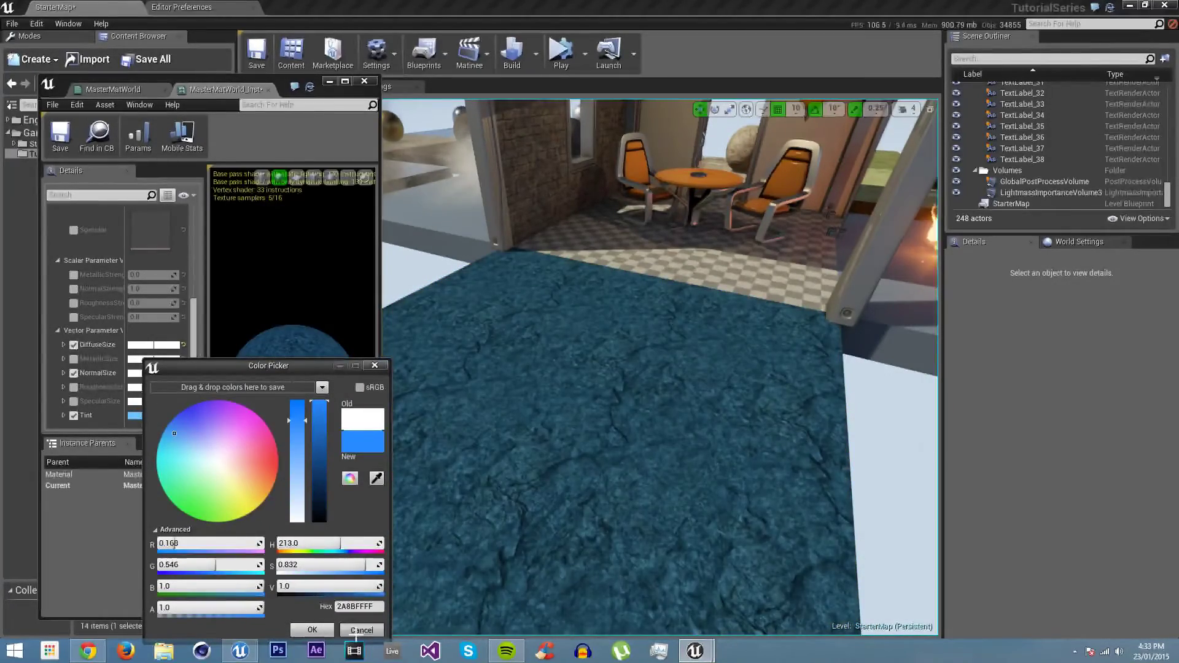
click(357, 632)
scroll(99, 357, up, 5)
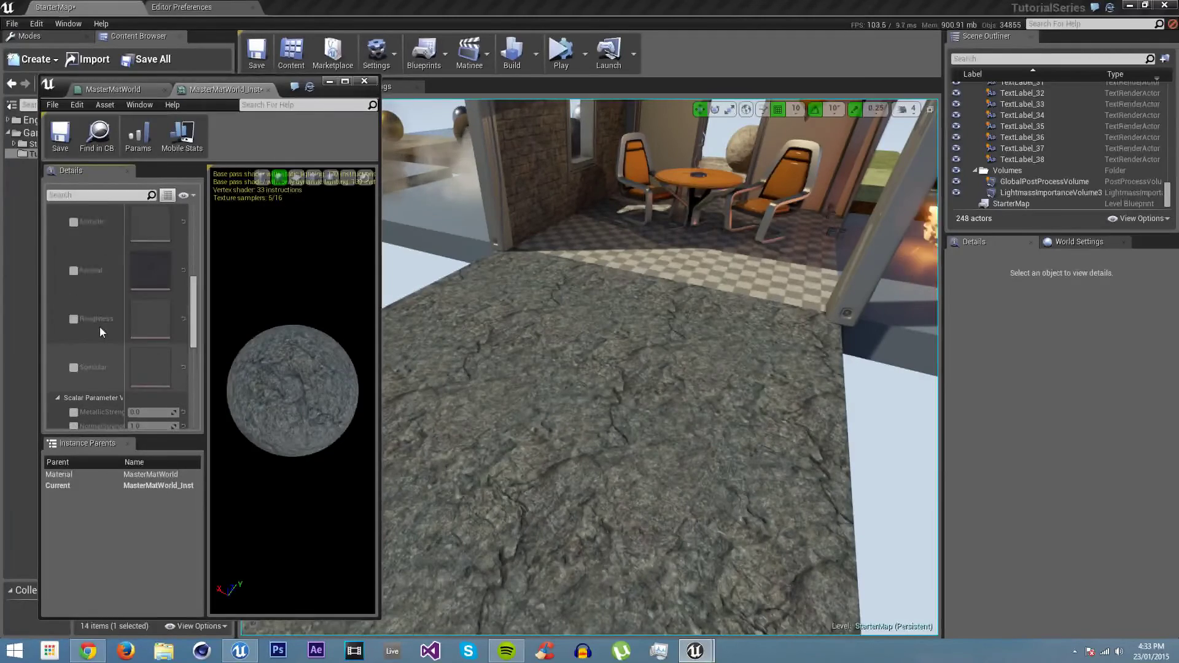
scroll(102, 350, up, 3)
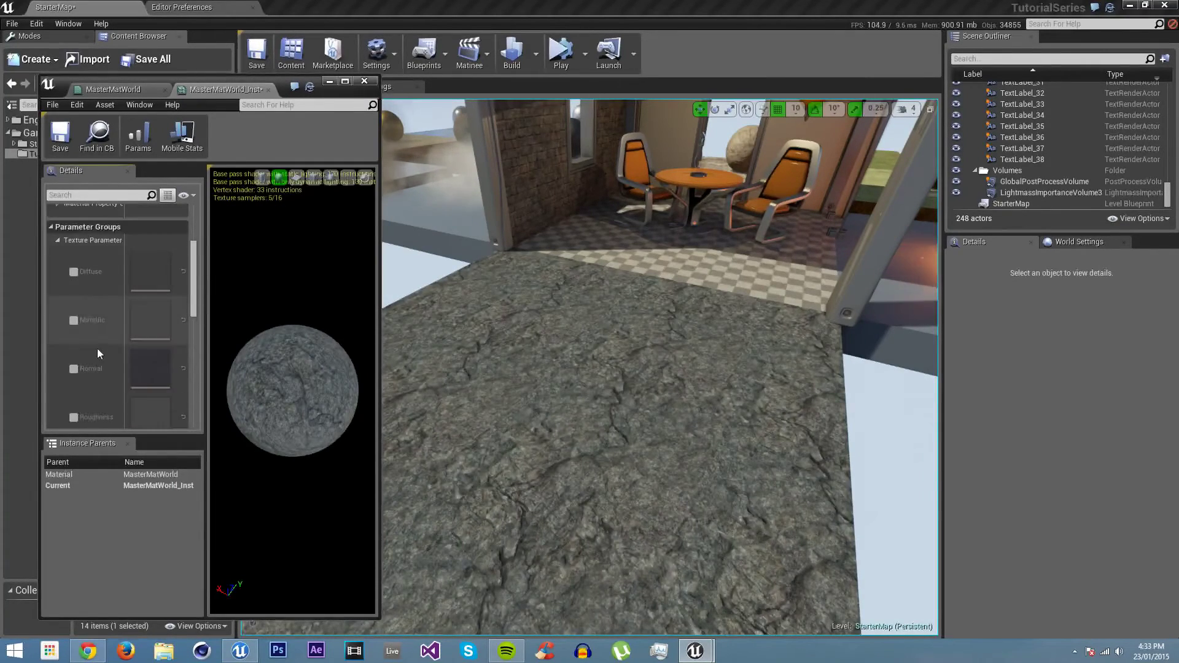
Minimize the material instance editor and place an additive BSP sphere brush in the open area beside the rock floor.
right_drag(654, 441, 546, 444)
right_drag(645, 417, 455, 282)
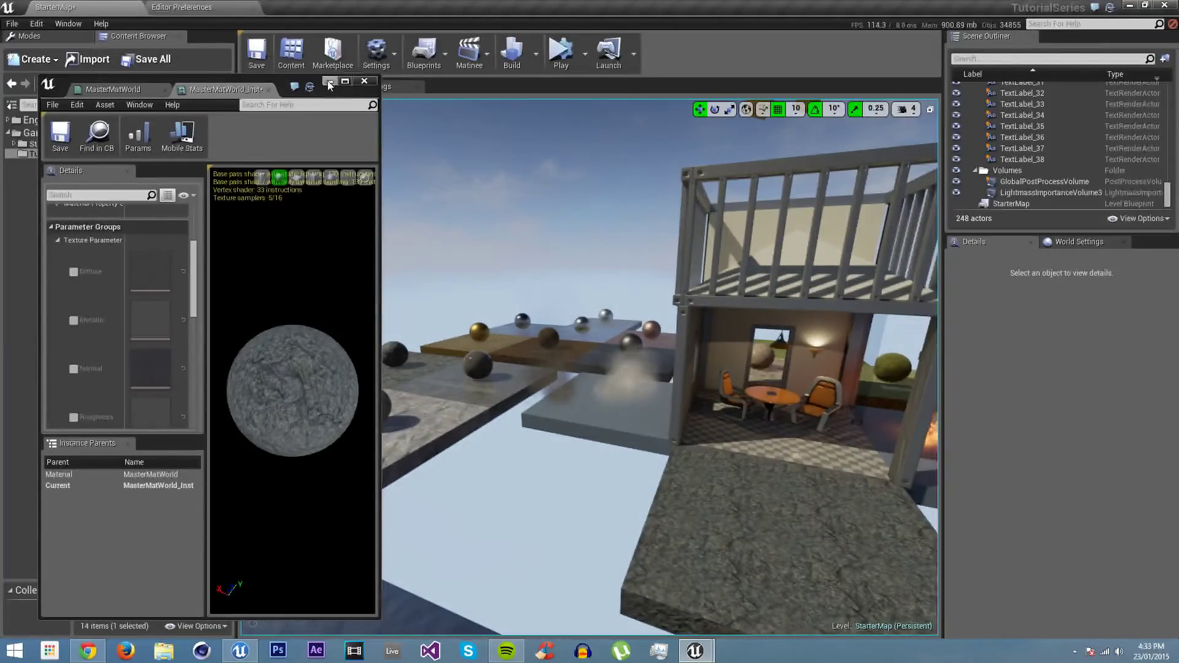
click(329, 82)
click(56, 38)
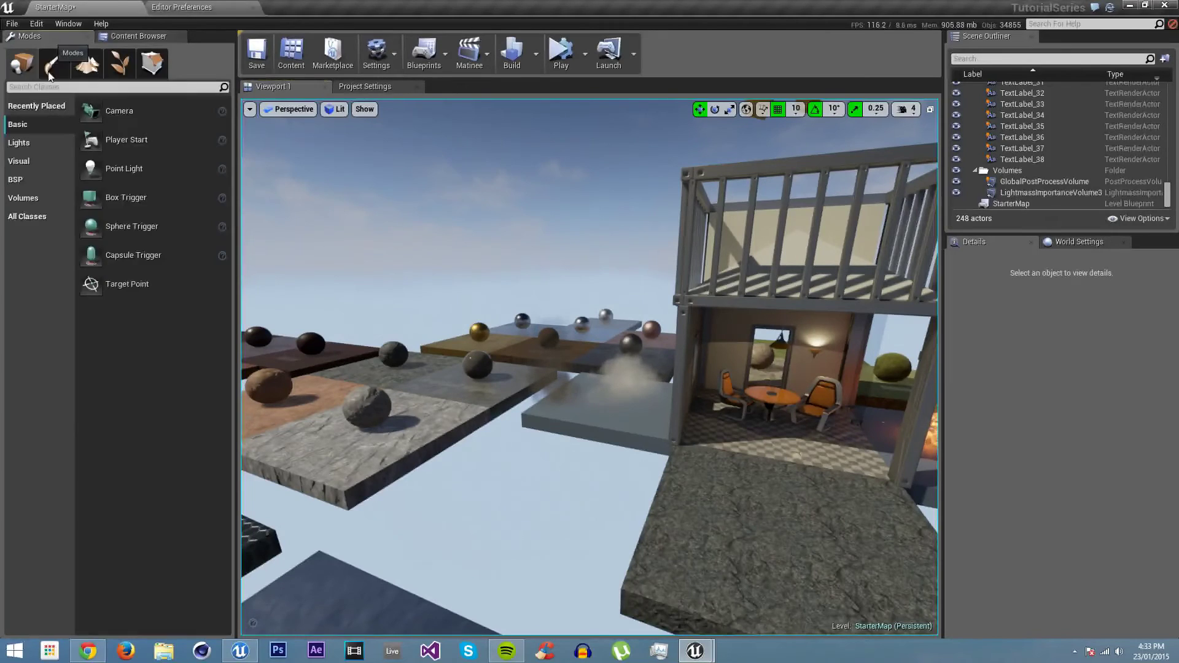
click(32, 181)
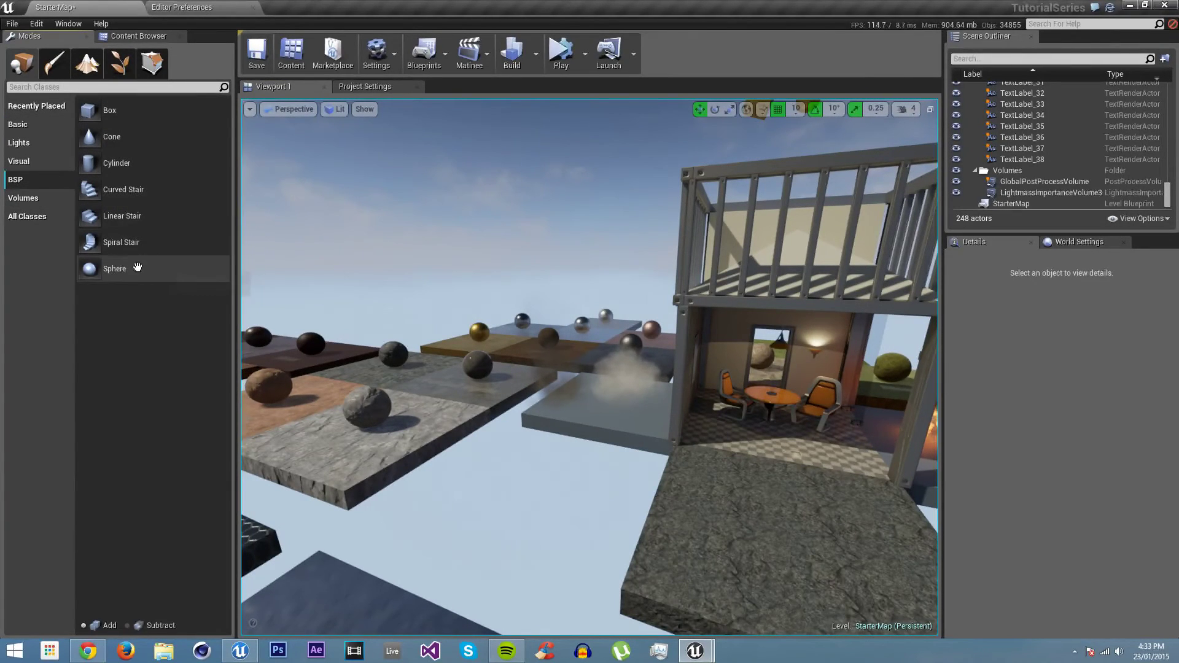
drag(372, 380, 532, 476)
Set the sphere brush's tessellation to 4 and view the whole sphere from outside.
mouse_move(532, 476)
right_down()
mouse_move(538, 495)
mouse_move(510, 495)
mouse_move(505, 448)
mouse_move(510, 460)
right_up()
key(w)
right_drag(608, 393, 608, 387)
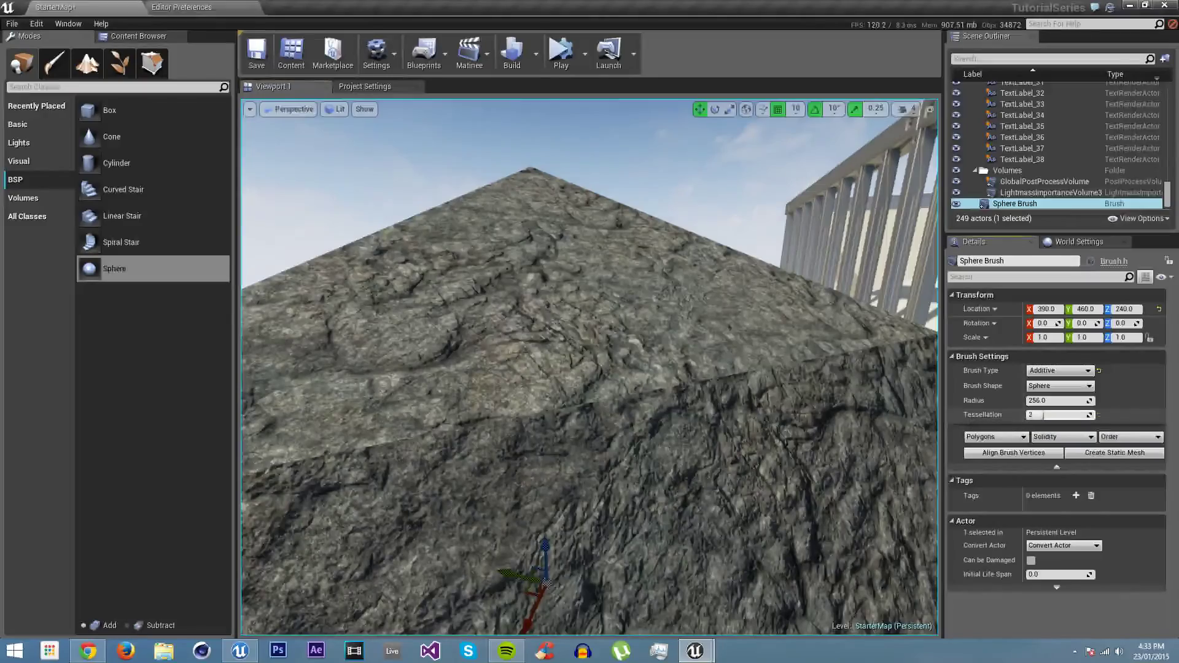
drag(1074, 415, 1076, 415)
mouse_move(724, 393)
right_down()
mouse_move(717, 404)
mouse_move(706, 393)
mouse_move(810, 389)
mouse_move(909, 413)
right_up()
key(s)
key(a)
right_drag(668, 404, 668, 404)
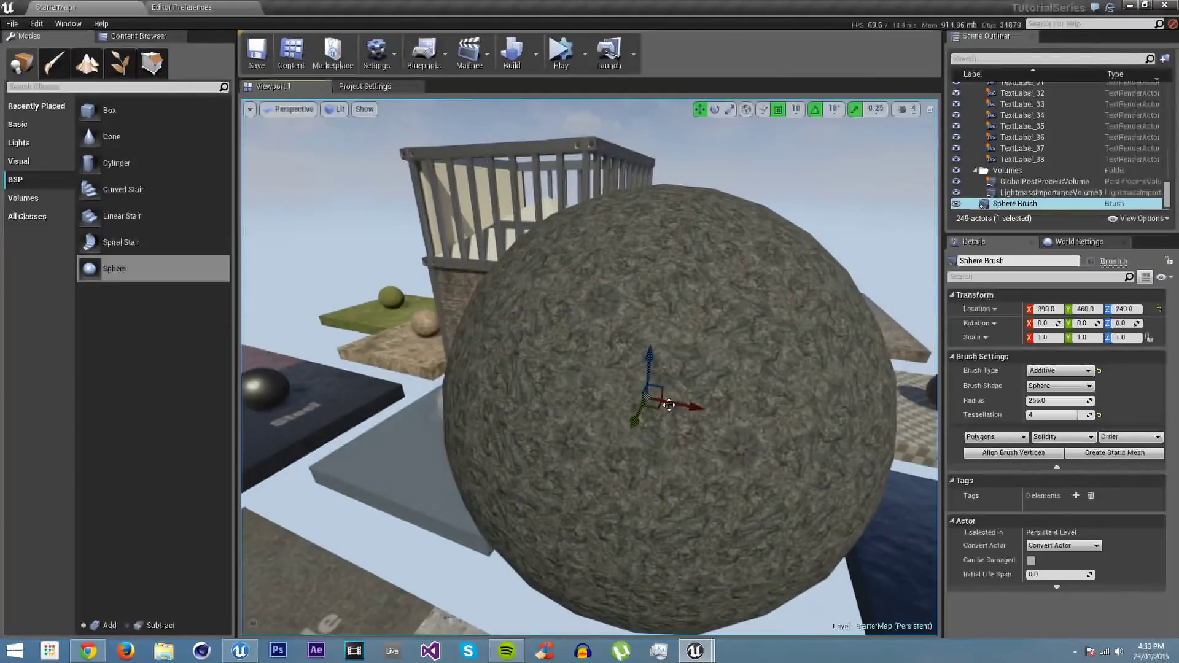
Frame the sphere brush, apply the MasterMat material from the TutorialSeries folder to its surface and clear the selection.
click(130, 36)
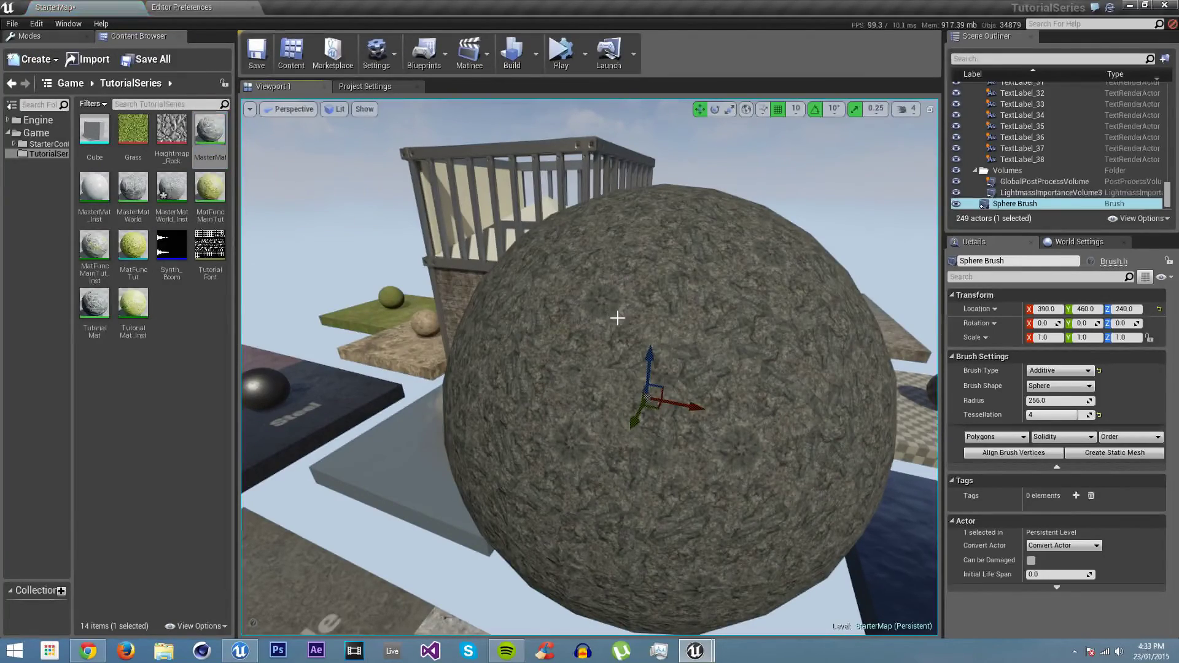
key(f)
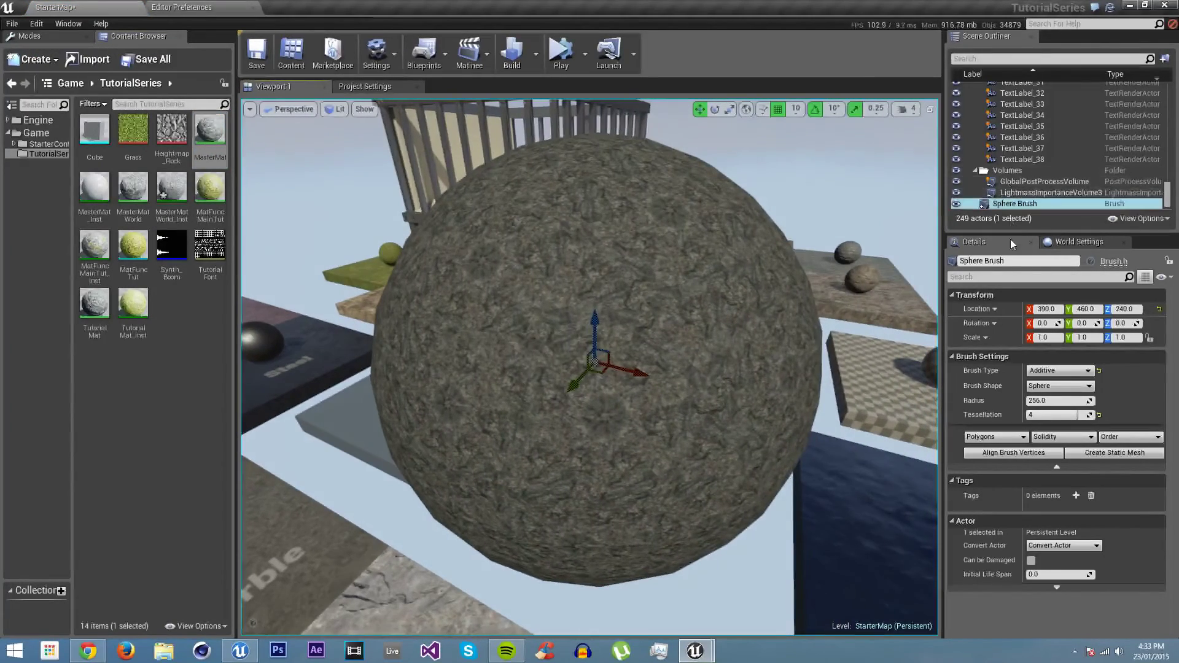
click(632, 316)
drag(209, 141, 769, 376)
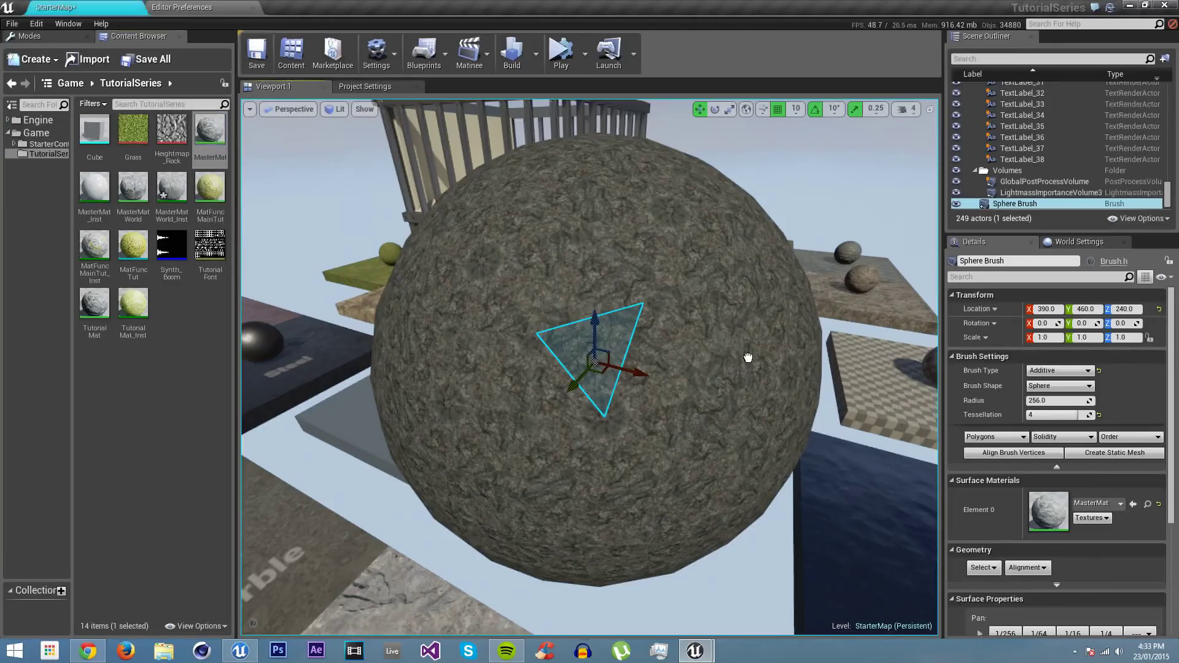
key(Escape)
Select neighbouring triangular faces on the sphere up close, apply MasterMat to them and clear the selection.
right_drag(702, 295, 672, 294)
key(w)
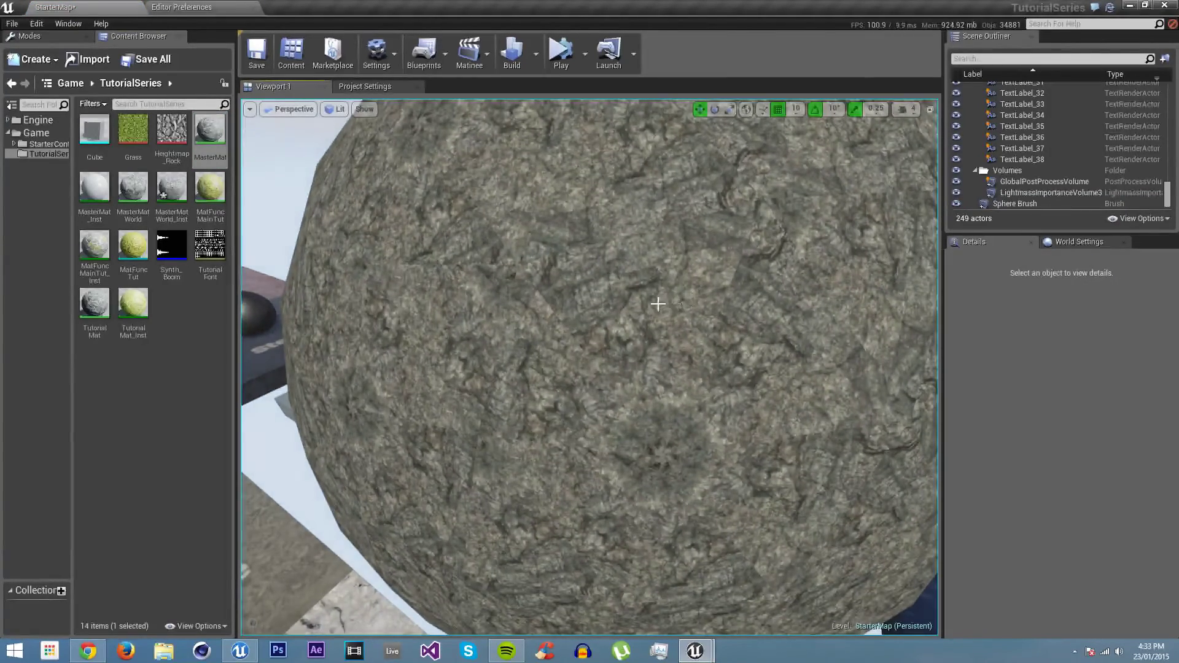
key(w)
mouse_move(672, 253)
right_down()
mouse_move(583, 255)
mouse_move(676, 253)
right_up()
key(s)
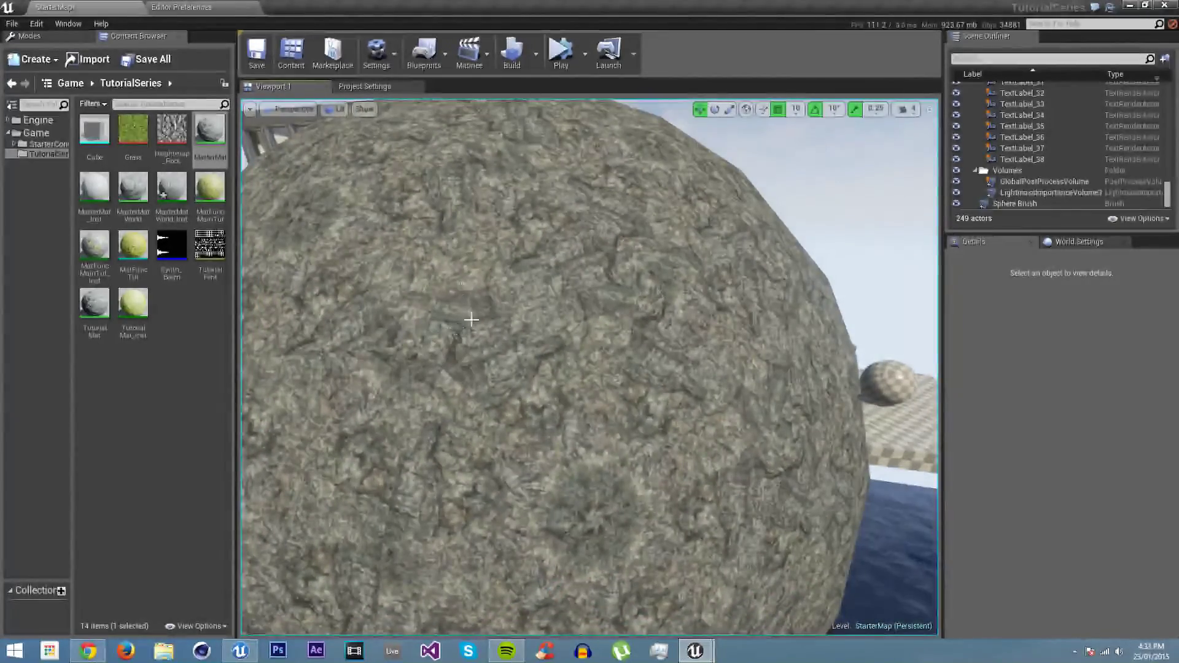
click(468, 295)
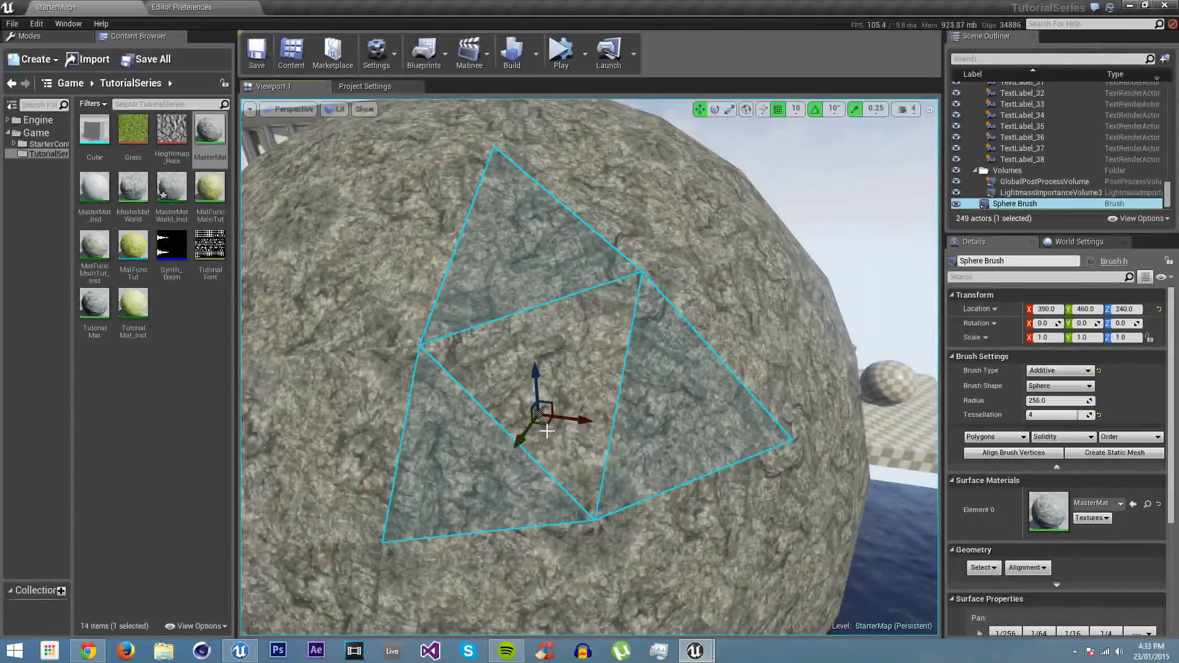
drag(216, 145, 502, 230)
key(Escape)
Examine how the rock texture tiles across the sphere's faces and look around the surrounding sample floors.
mouse_move(628, 358)
right_down()
mouse_move(610, 332)
mouse_move(529, 342)
right_up()
scroll(579, 276, down, 3)
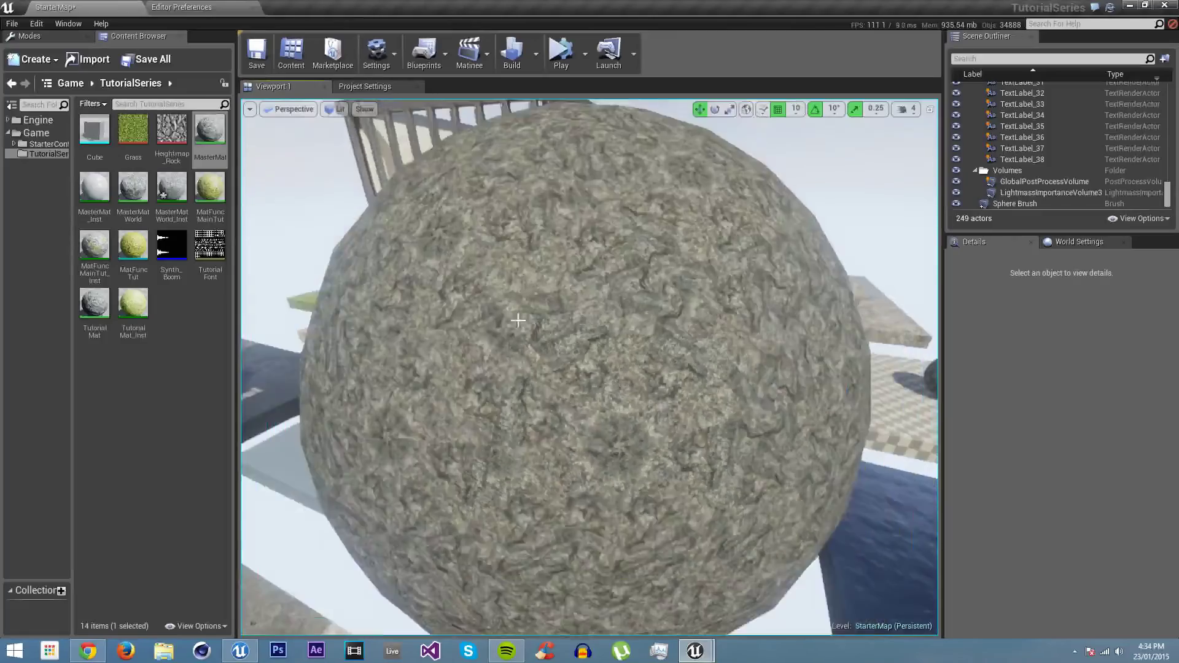
scroll(606, 273, down, 4)
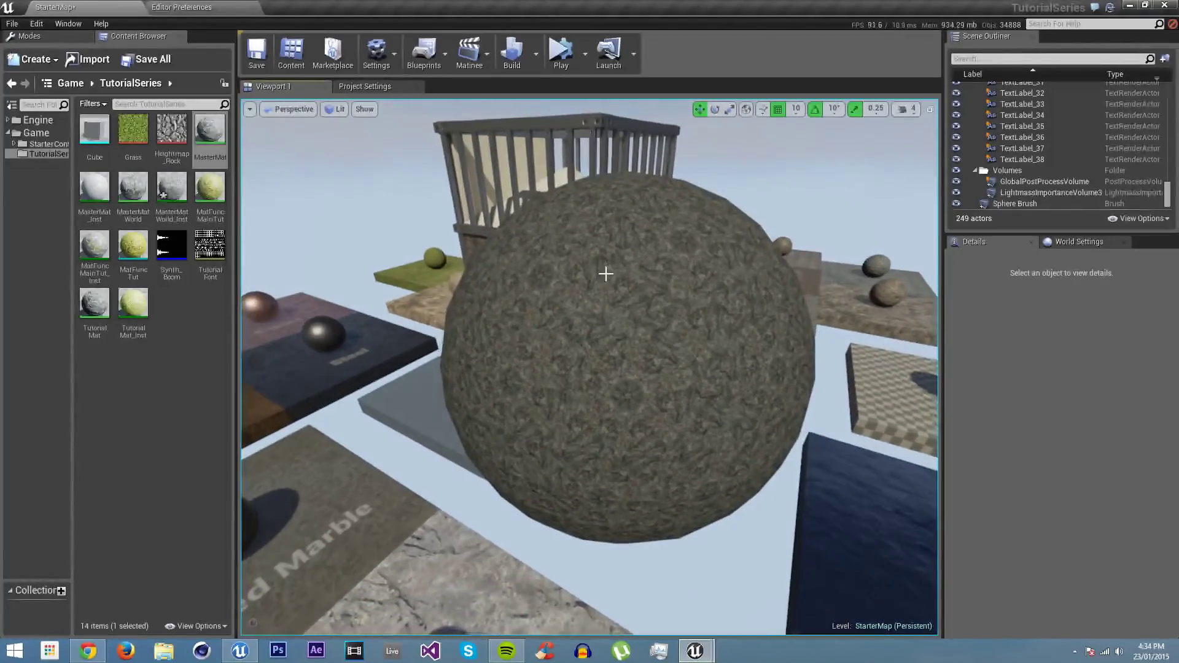
key(d)
right_drag(738, 250, 805, 243)
key(w)
key(a)
key(s)
key(w)
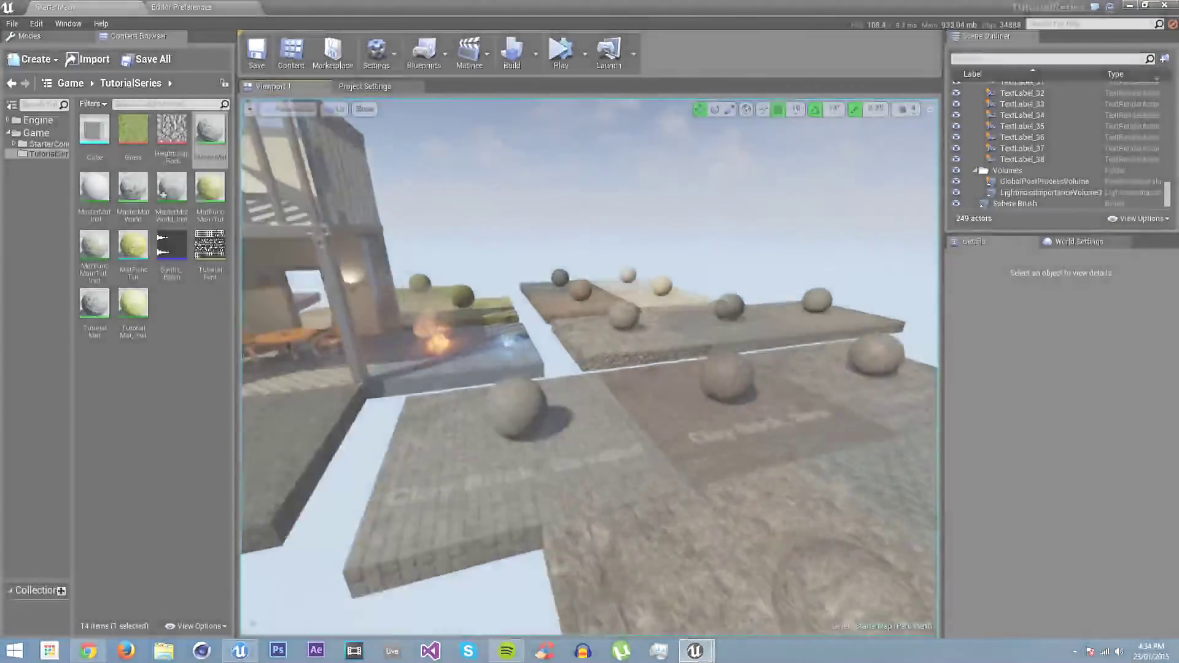
right_drag(509, 250, 479, 252)
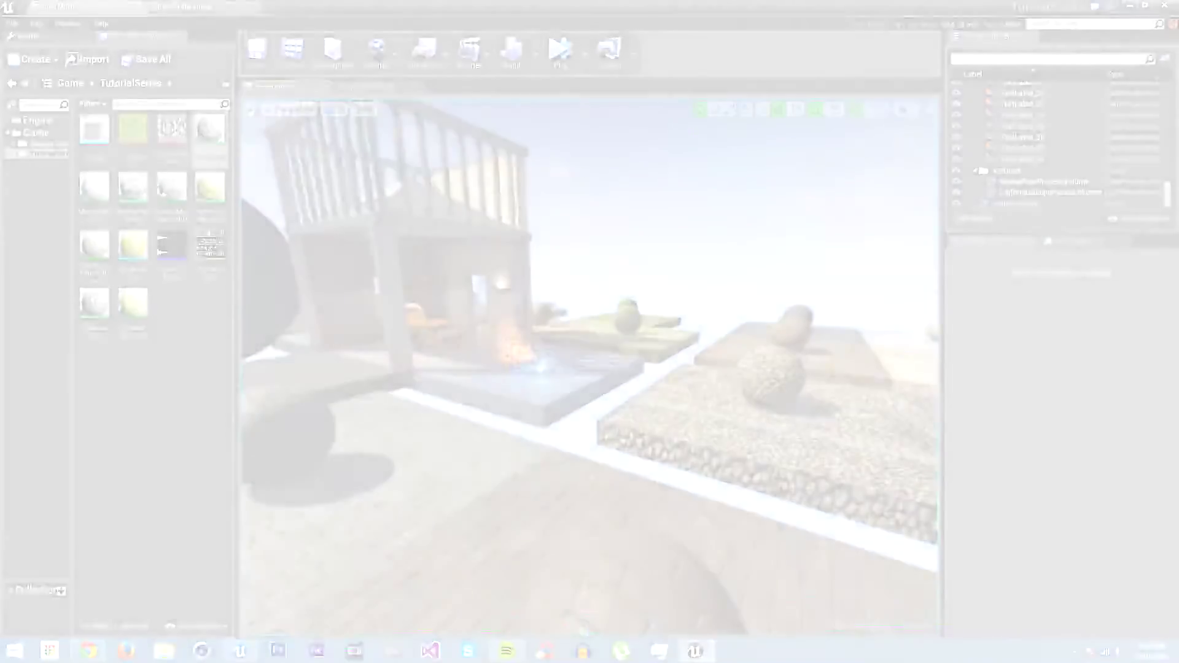